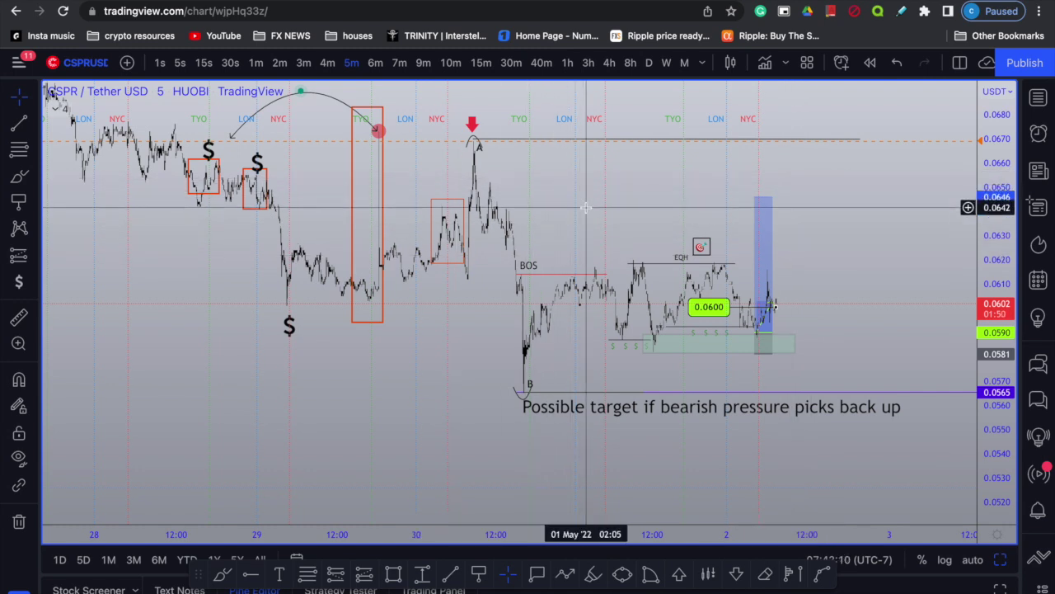
left_click(759, 313)
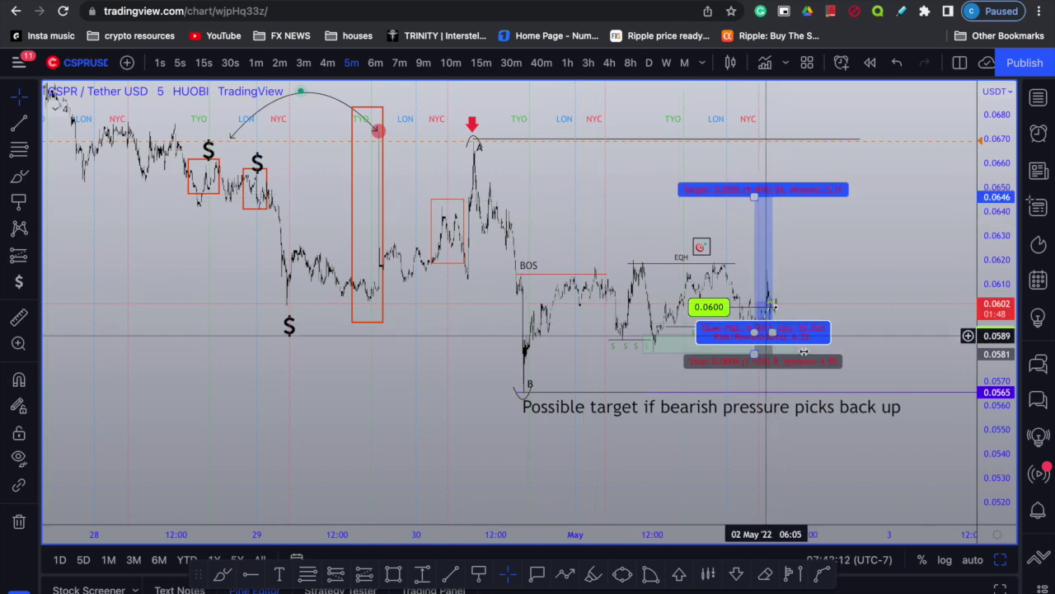
left_click(744, 372)
left_click(672, 335)
left_click_drag(551, 198, 721, 249)
left_click(653, 226)
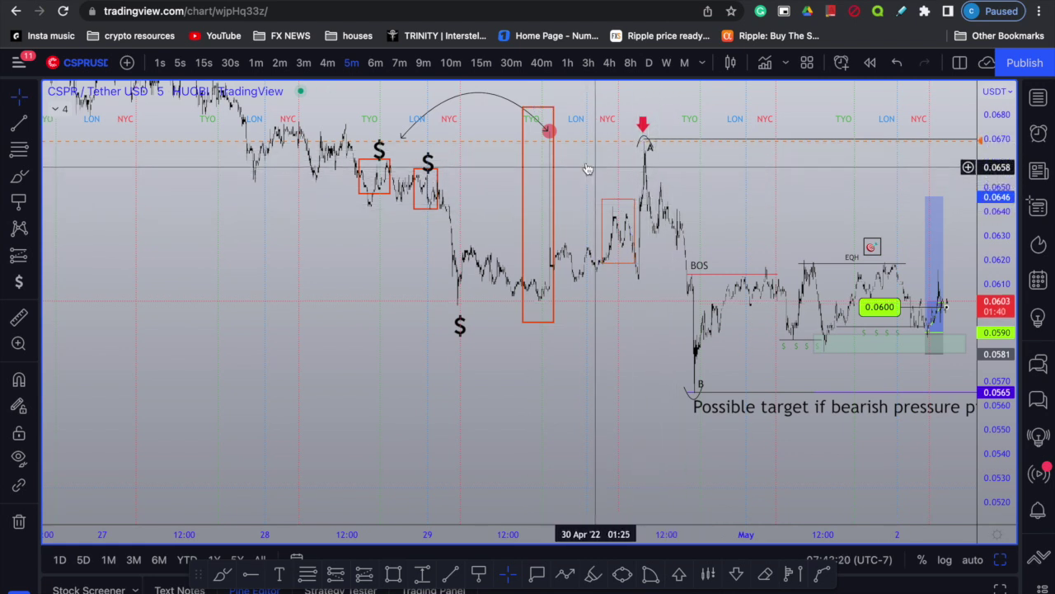
Underline the TYO, LON and NYC session labels of four trading days with red horizontal brush strokes
left_click_drag(584, 222, 591, 225)
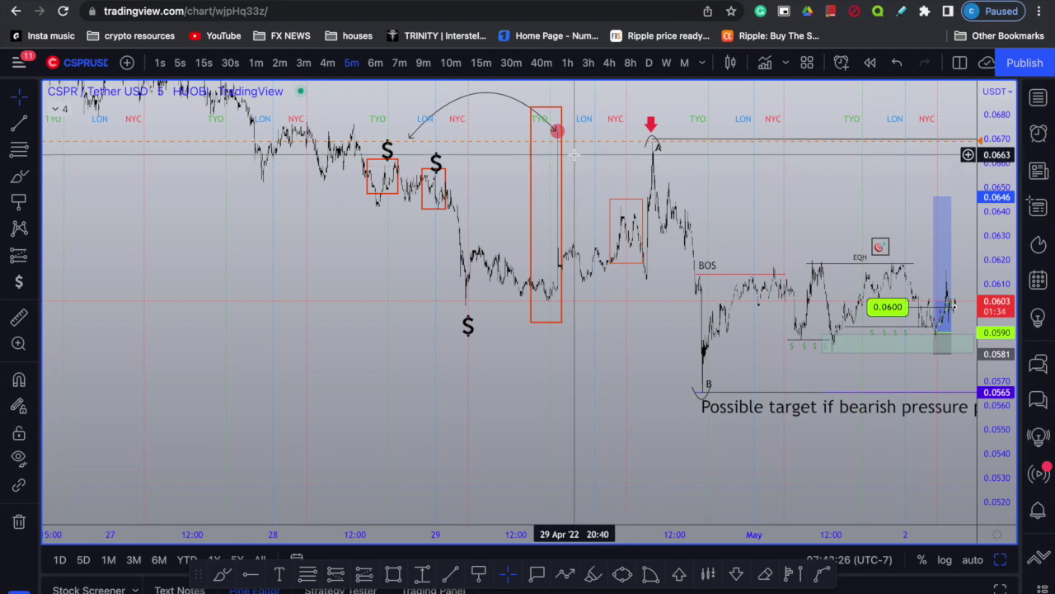
left_click_drag(585, 156, 567, 235)
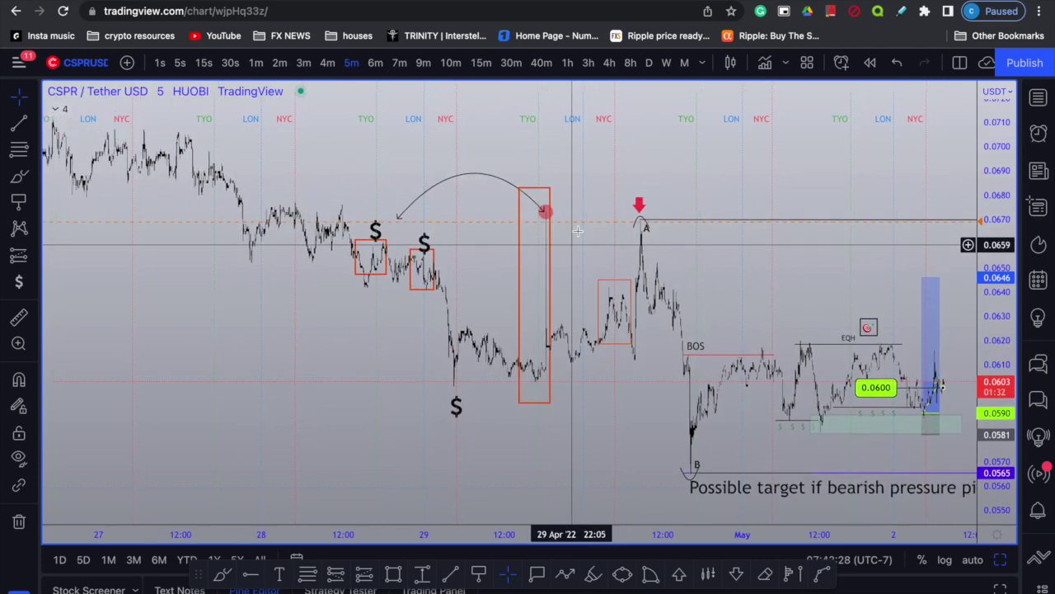
scroll(566, 231, "right", 5)
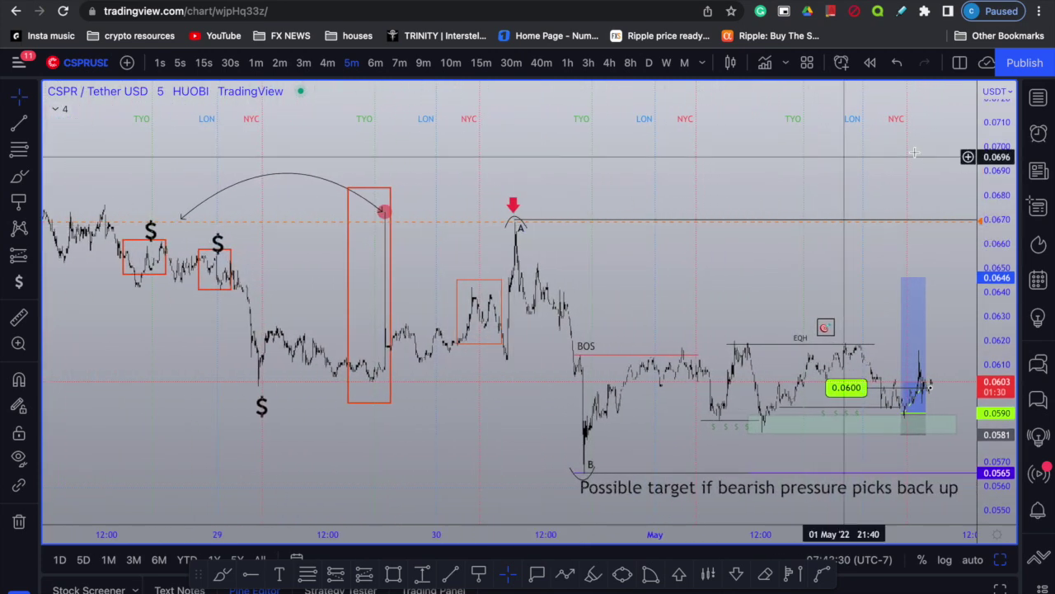
left_click(223, 577)
left_click_drag(912, 138, 773, 140)
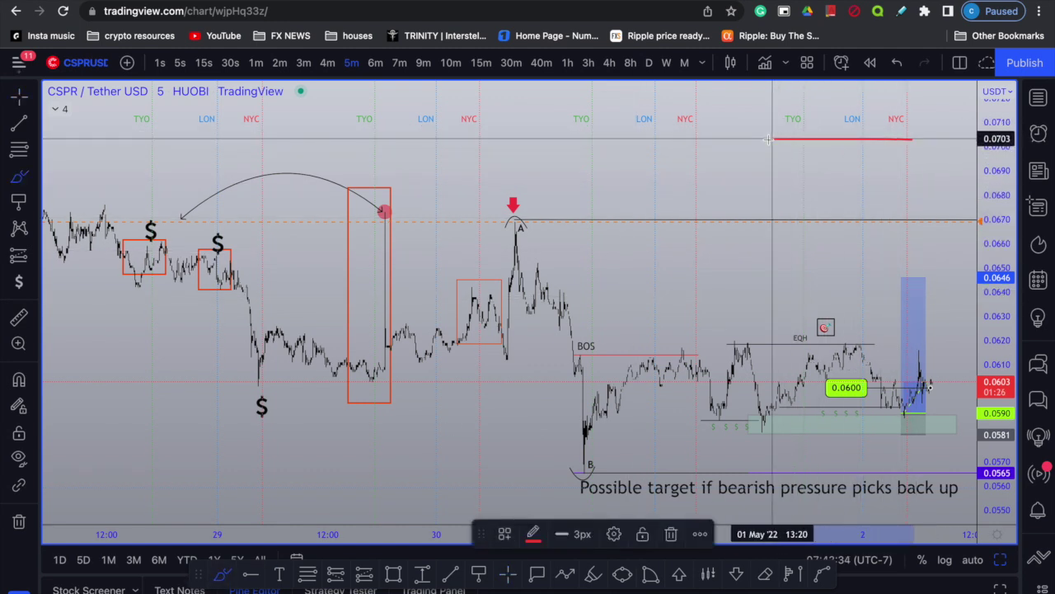
left_click_drag(720, 132, 553, 133)
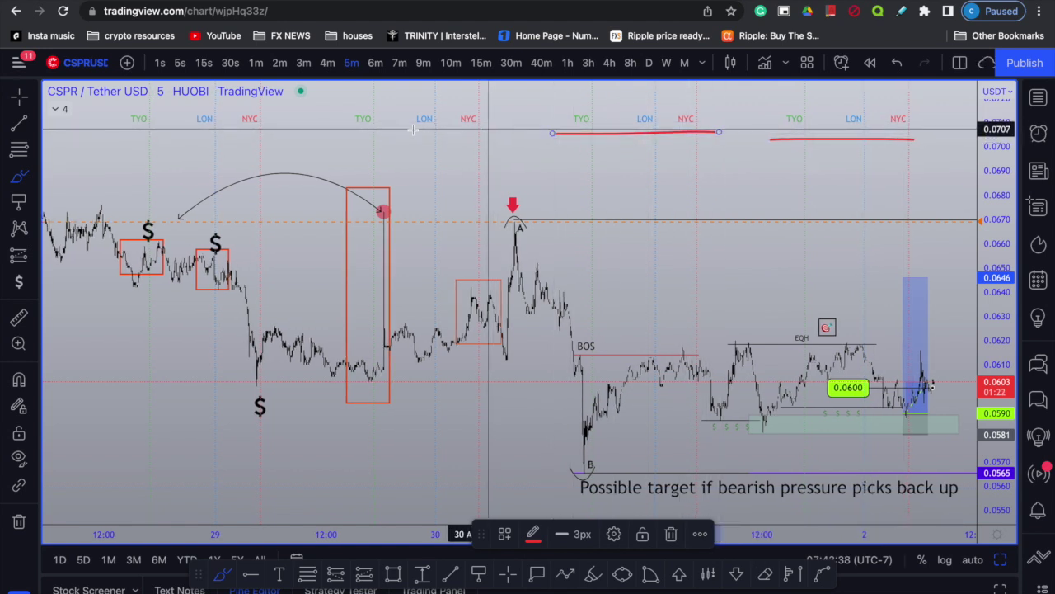
left_click_drag(268, 126, 88, 124)
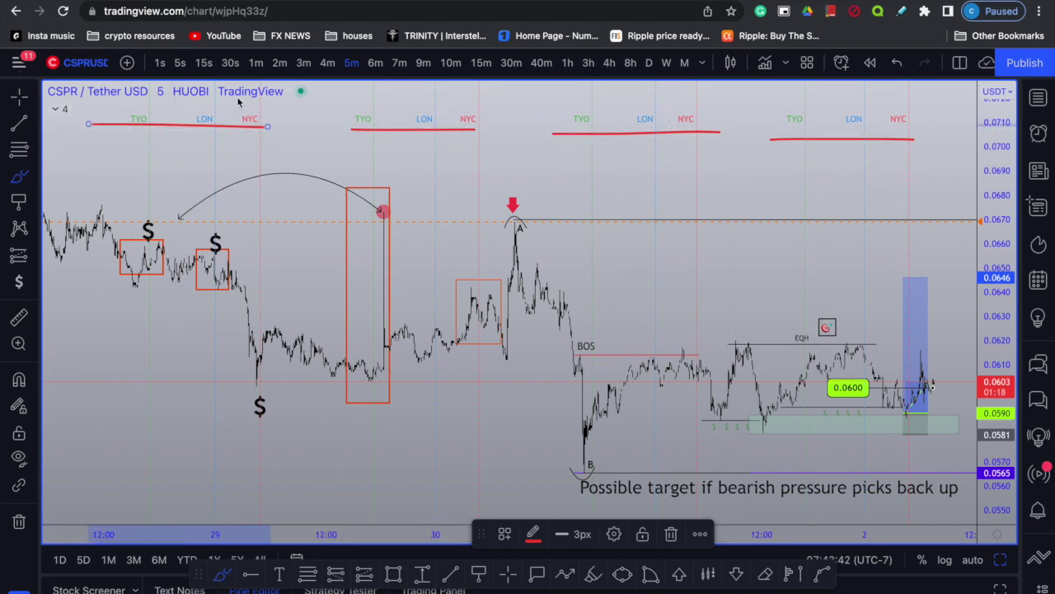
Examine the boxed Tokyo and London price ranges of 28–29 April beneath the earliest red underline
scroll(350, 201, "left", 5)
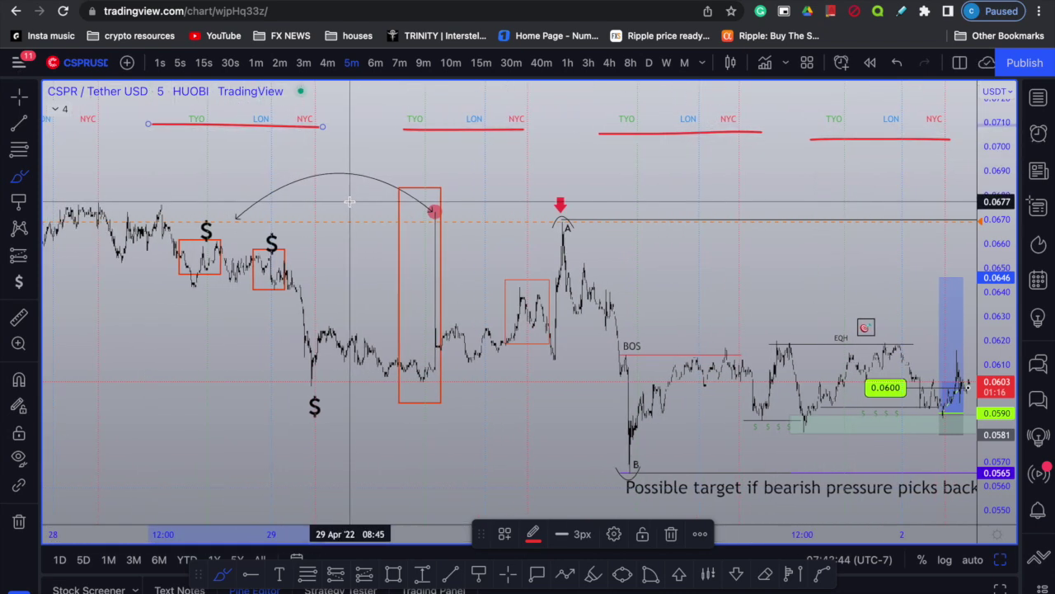
scroll(349, 202, "left", 10)
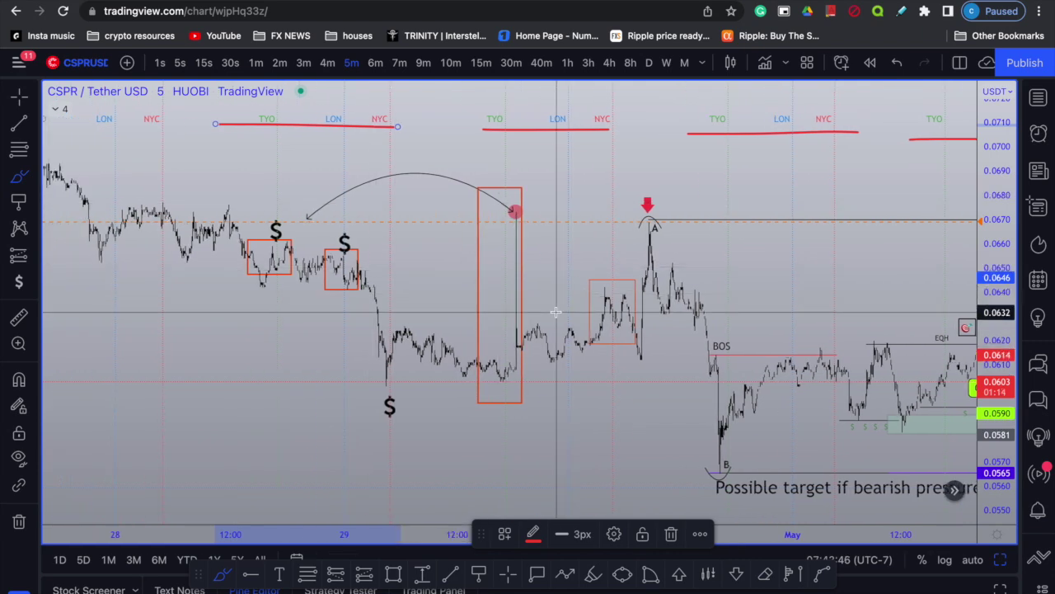
scroll(555, 312, "up", 10)
scroll(556, 312, "left", 10)
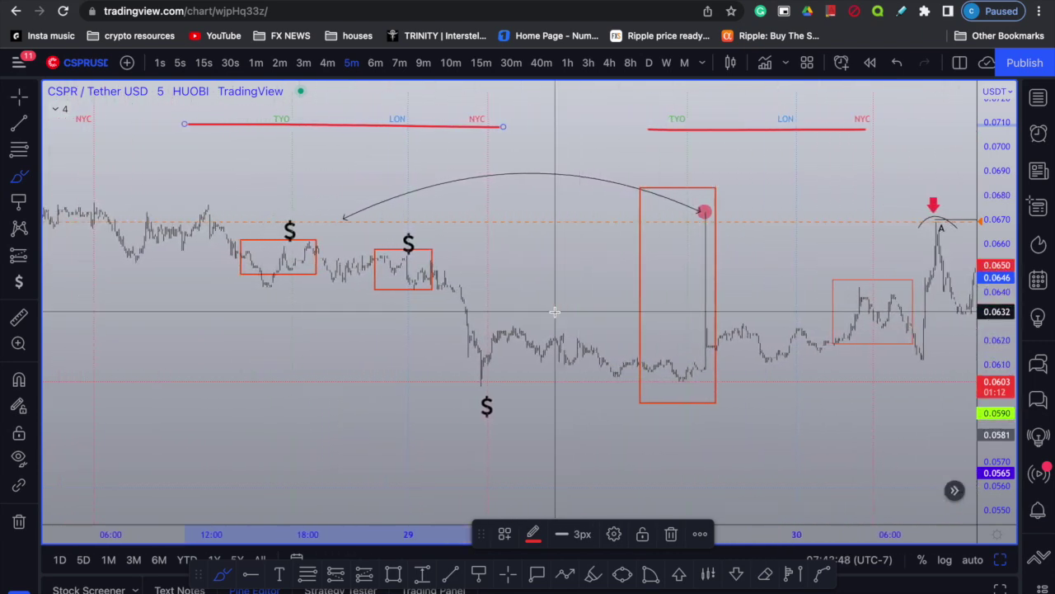
scroll(555, 312, "left", 20)
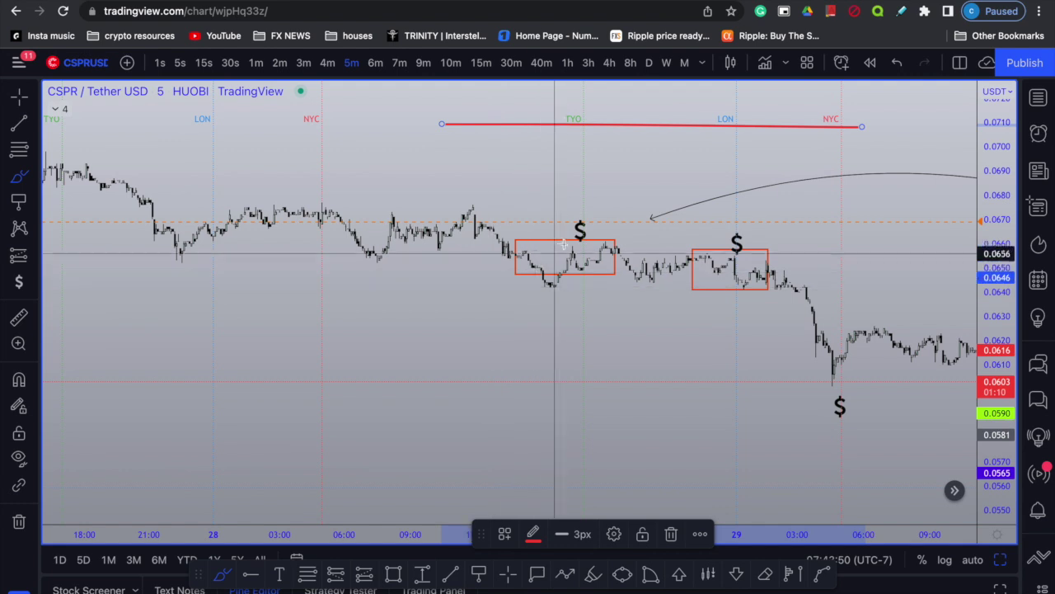
scroll(639, 149, "right", 15)
scroll(637, 169, "down", 2)
scroll(636, 169, "right", 5)
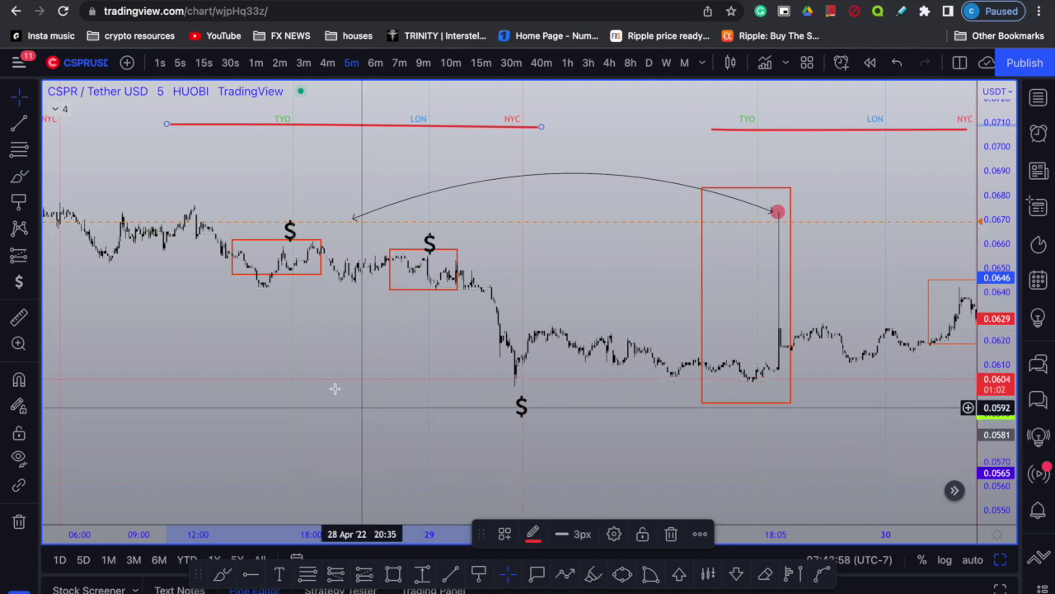
scroll(334, 384, "down", 1)
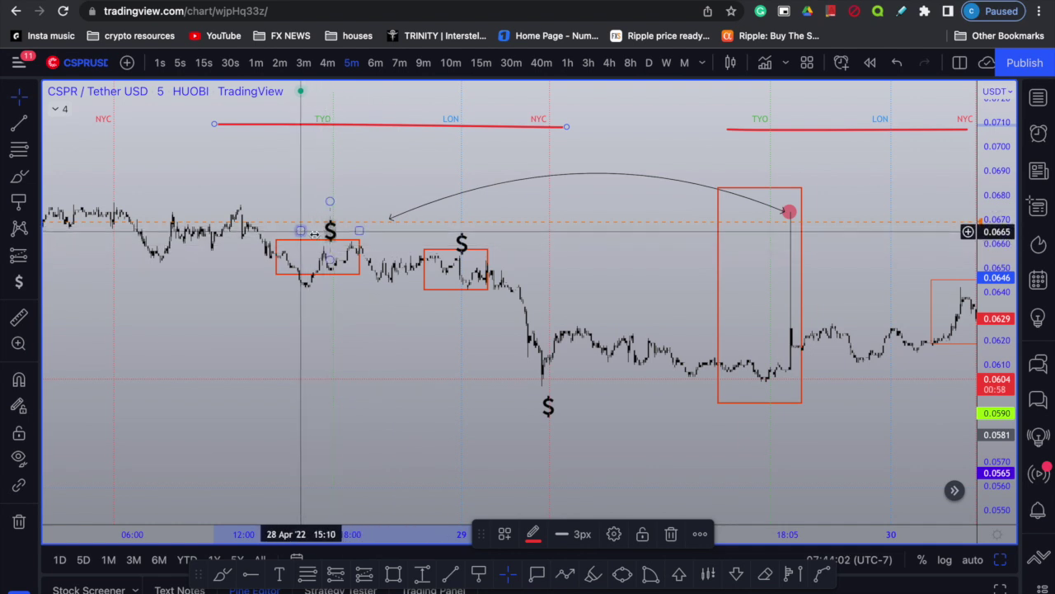
Reposition the dollar sign just above the red Tokyo session box on 28 April, at about 0.0667
left_click(336, 218)
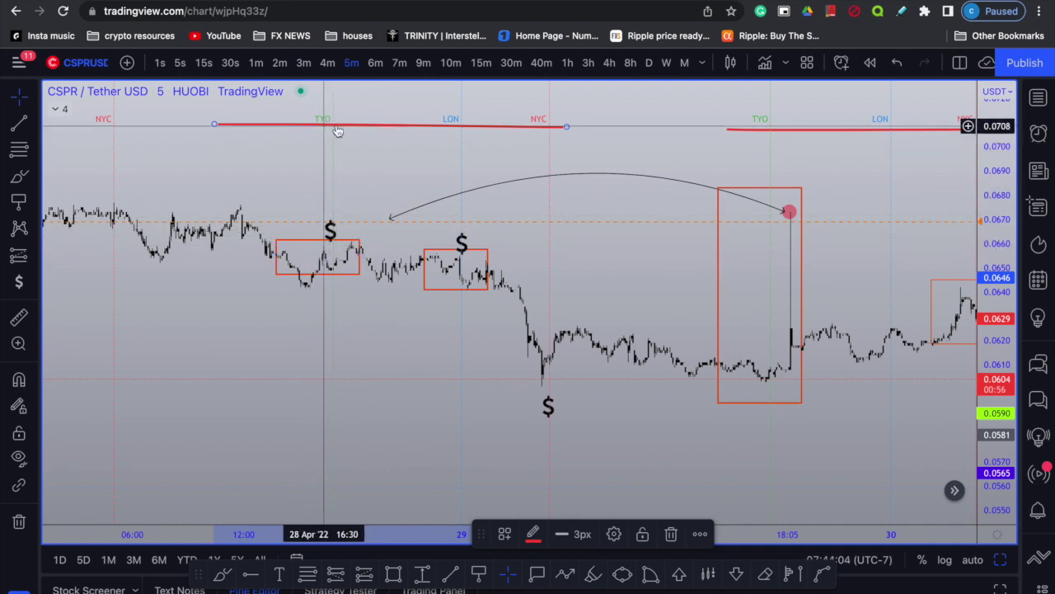
left_click(333, 228)
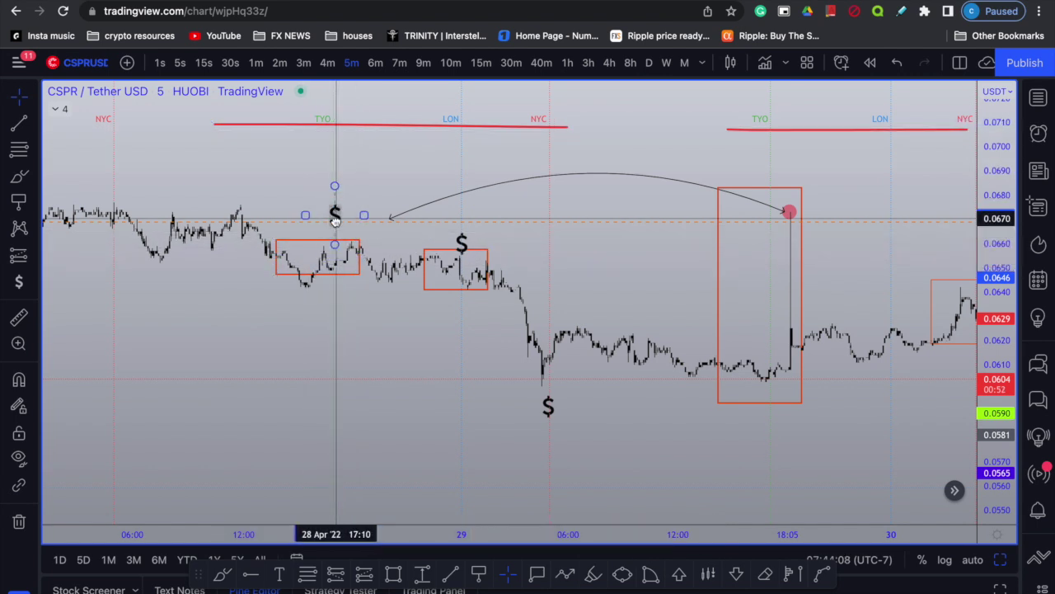
left_click_drag(333, 223, 331, 229)
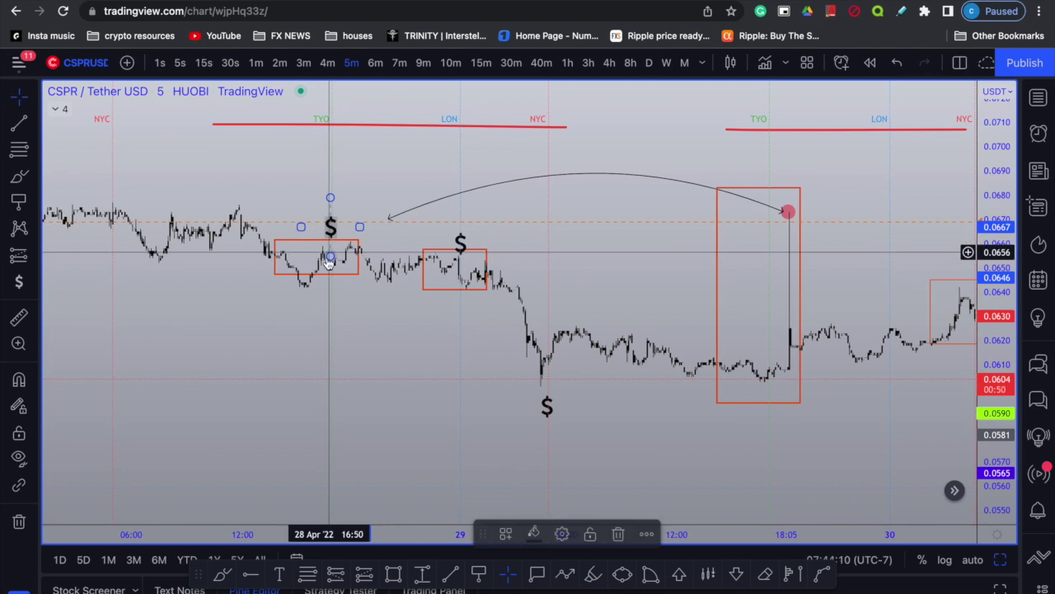
Raise the dollar sign above the red London session box slightly, to about 0.0663
scroll(329, 248, "right", 1)
scroll(370, 150, "left", 1)
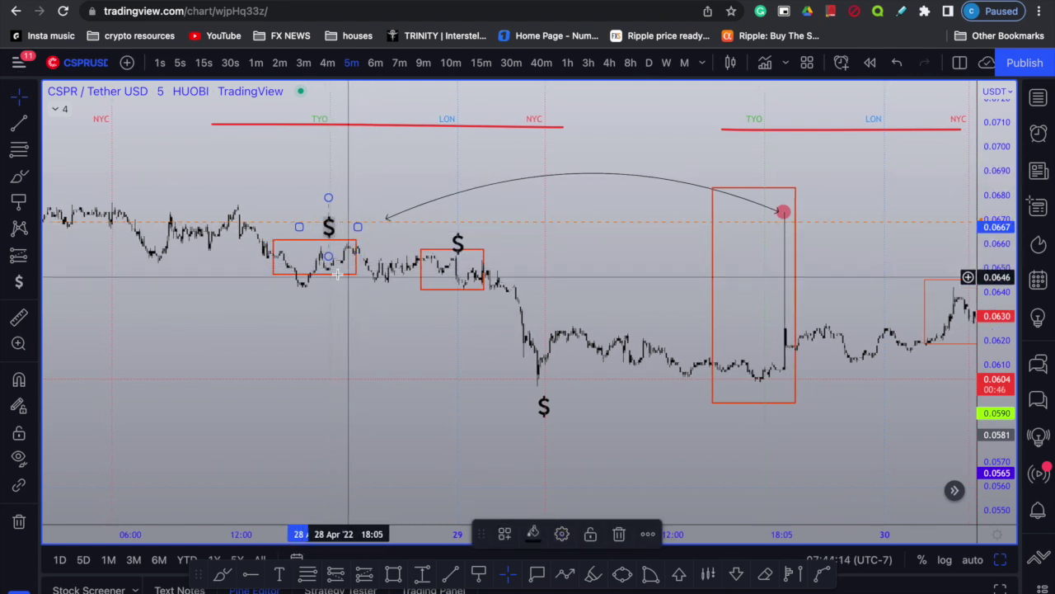
scroll(450, 132, "up", 1)
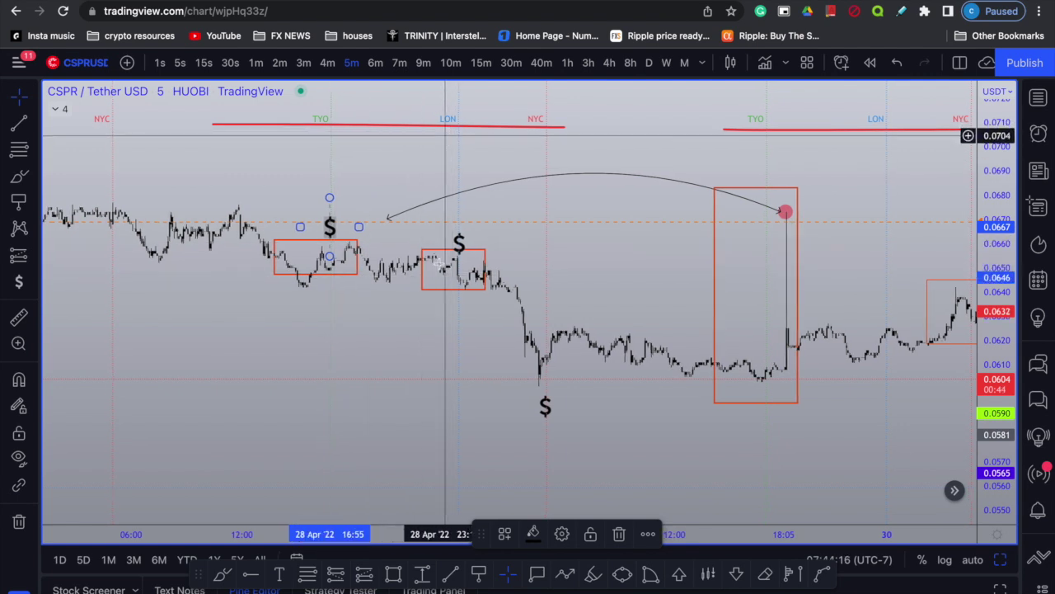
scroll(447, 165, "down", 1)
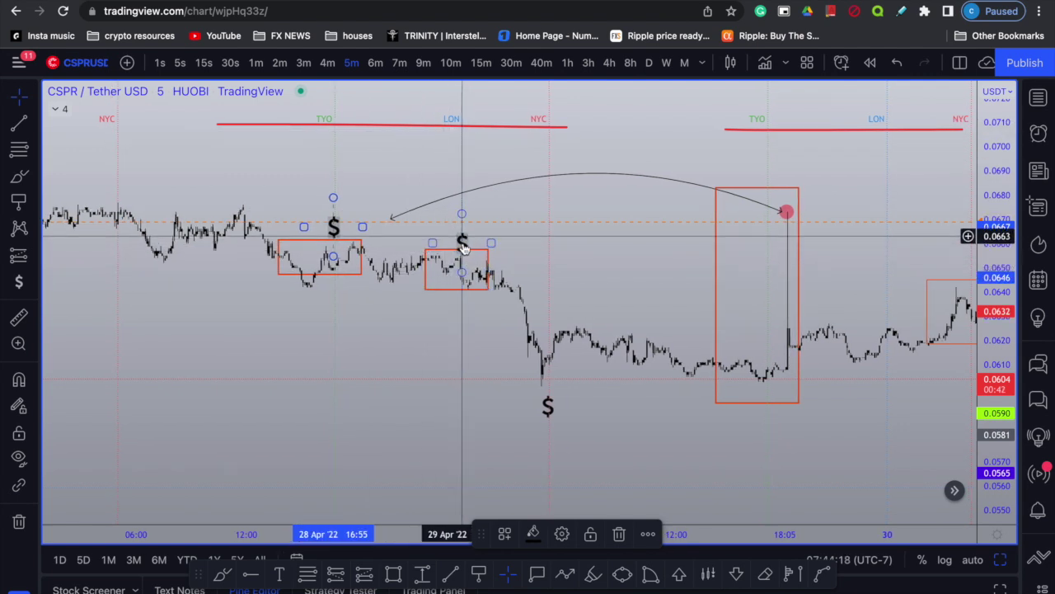
left_click_drag(468, 244, 466, 233)
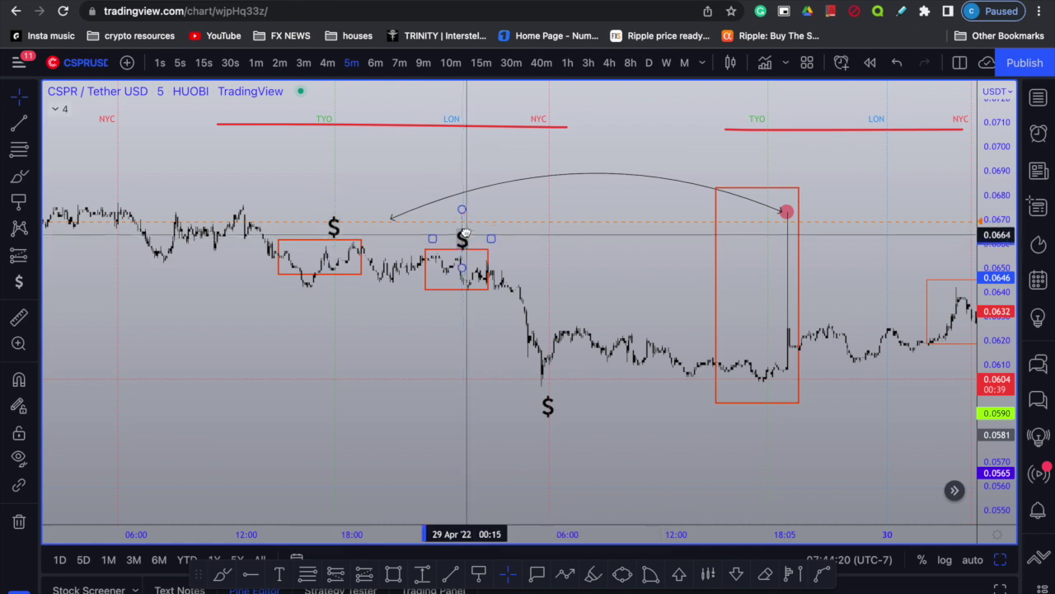
Examine the drop to the dollar-marked New York low on 29 April and the following Tokyo spike
scroll(466, 236, "left", 1)
scroll(502, 212, "up", 1)
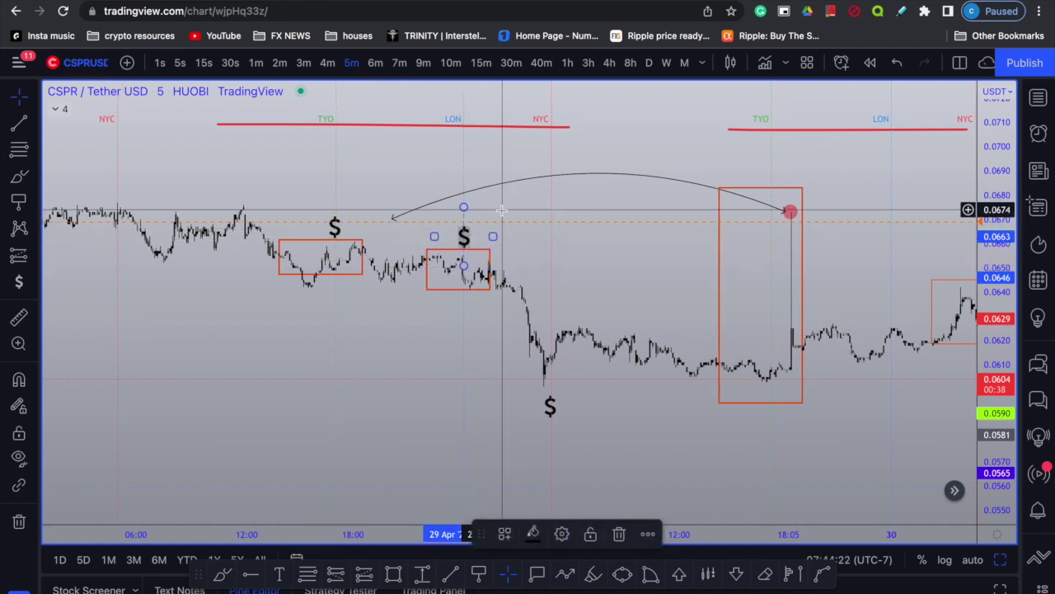
scroll(458, 160, "up", 1)
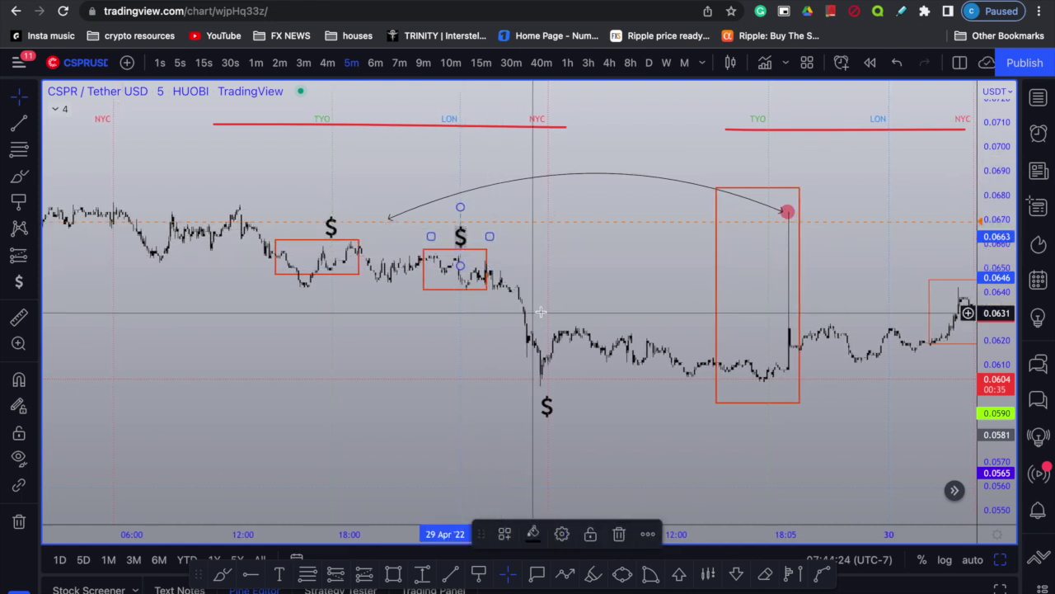
scroll(541, 311, "right", 2)
scroll(554, 297, "down", 3)
scroll(628, 147, "down", 2)
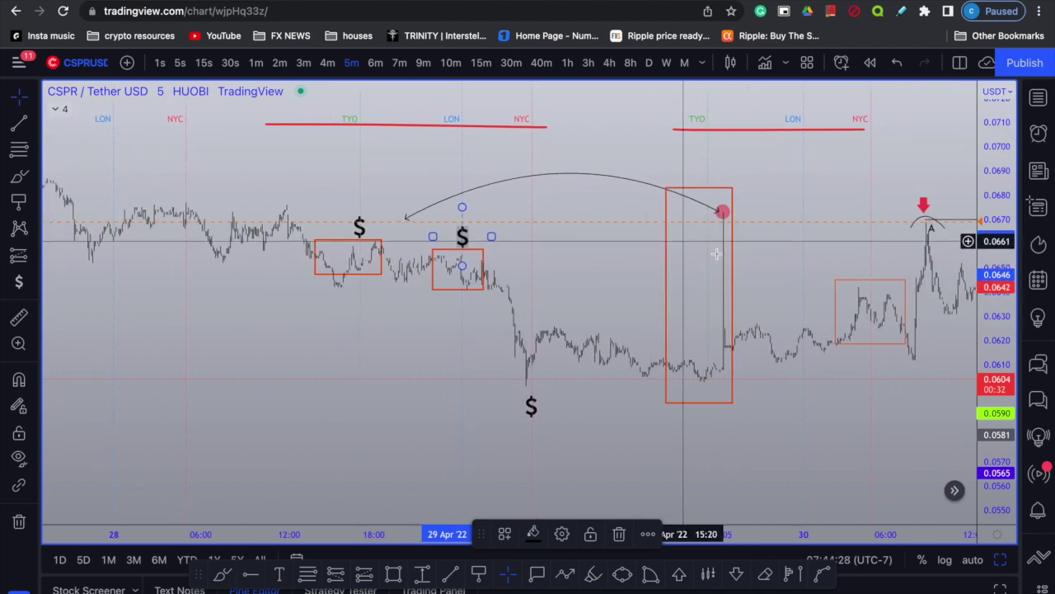
scroll(719, 239, "down", 1)
scroll(716, 233, "right", 3)
scroll(681, 225, "right", 3)
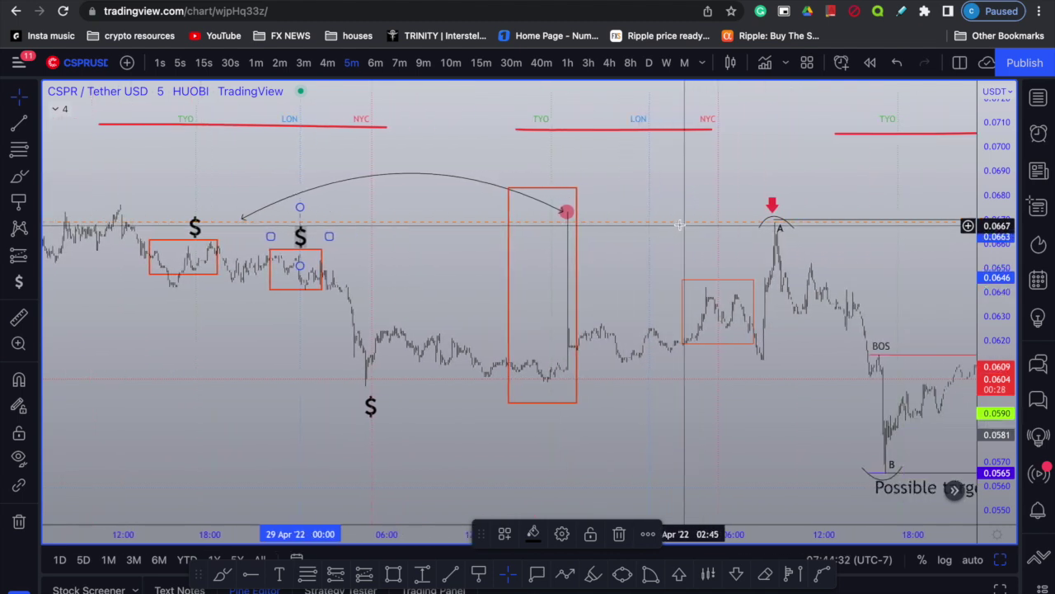
Compare the Tokyo spike at the red dot with the earlier price area linked by the curved arrow
scroll(681, 225, "right", 1)
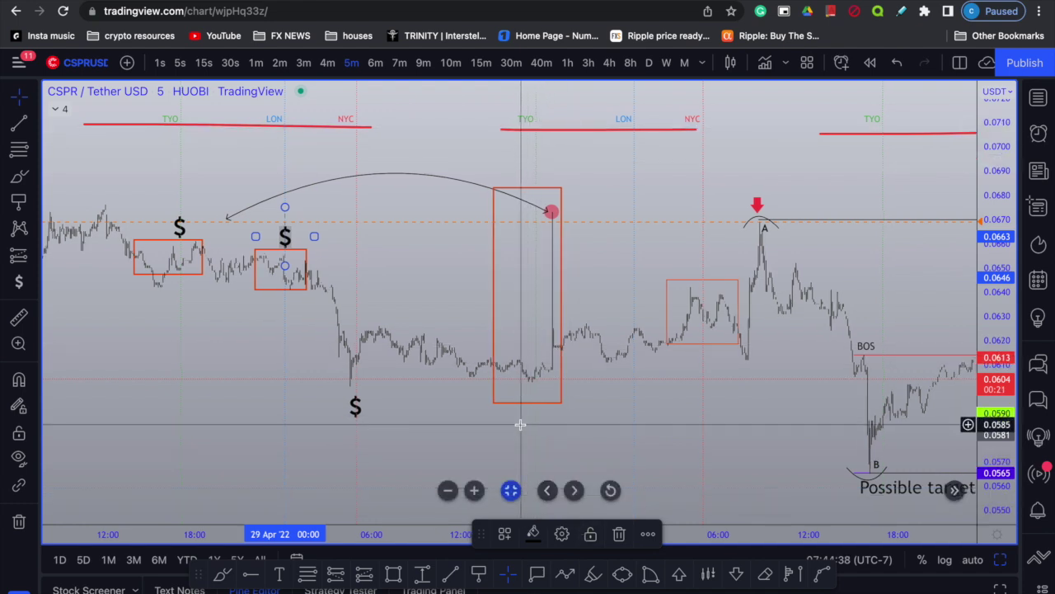
scroll(606, 148, "down", 1)
scroll(709, 153, "up", 1)
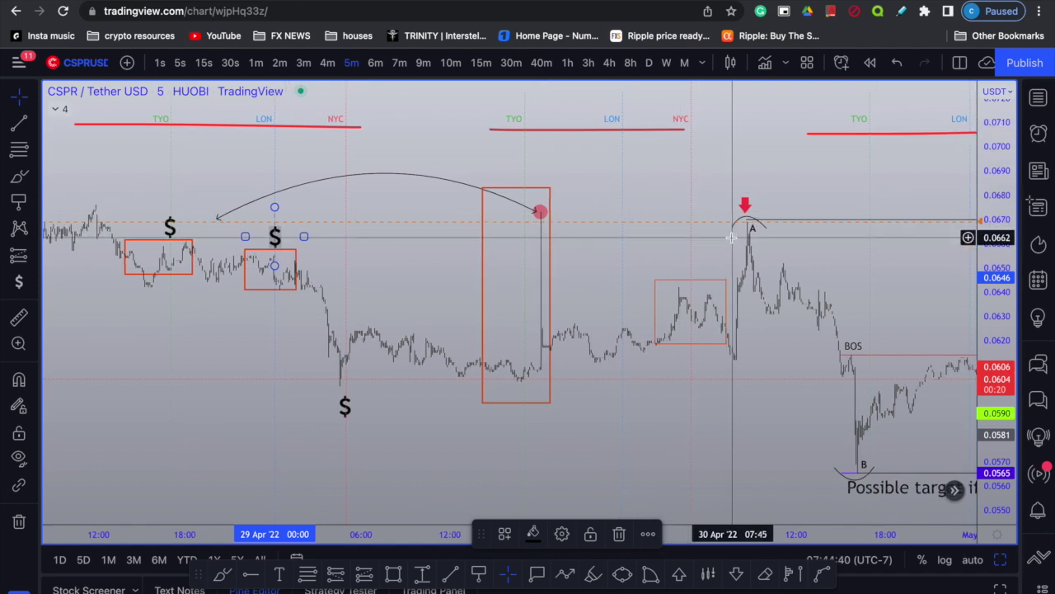
scroll(670, 239, "right", 1)
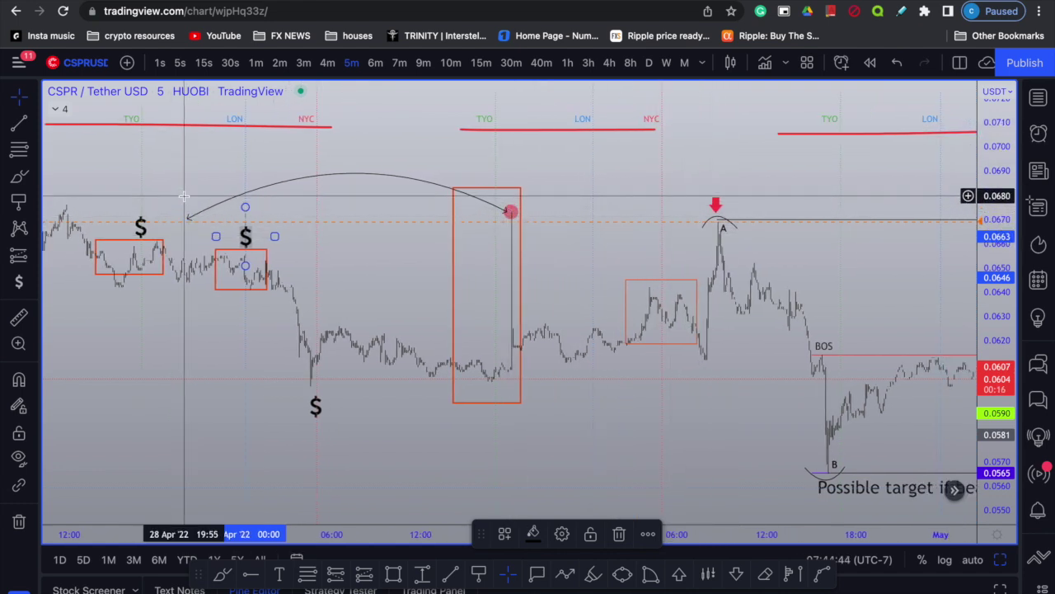
scroll(160, 167, "right", 1)
scroll(157, 163, "up", 2)
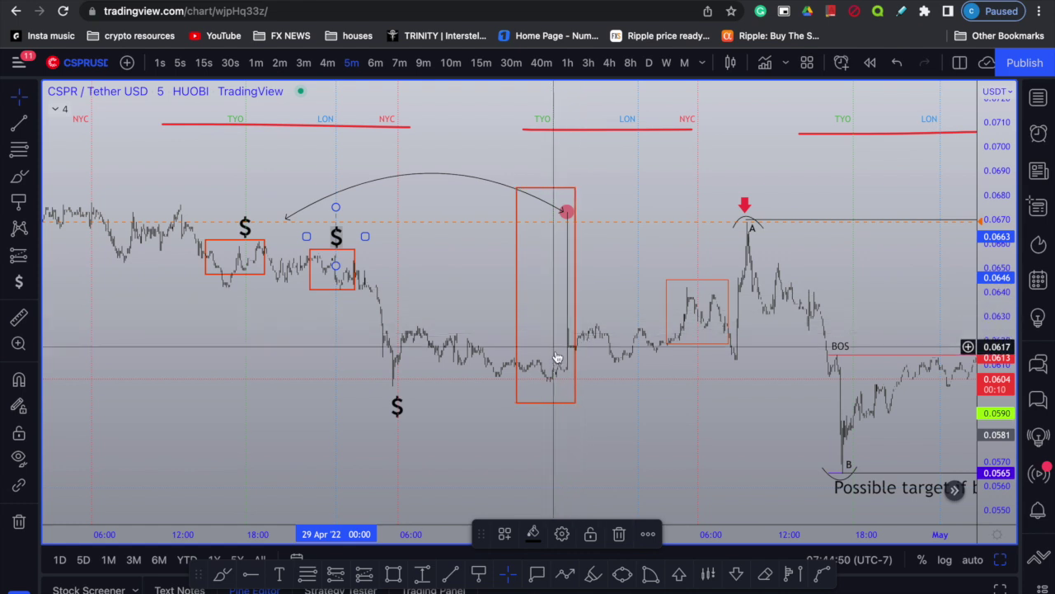
mouse_move(569, 223)
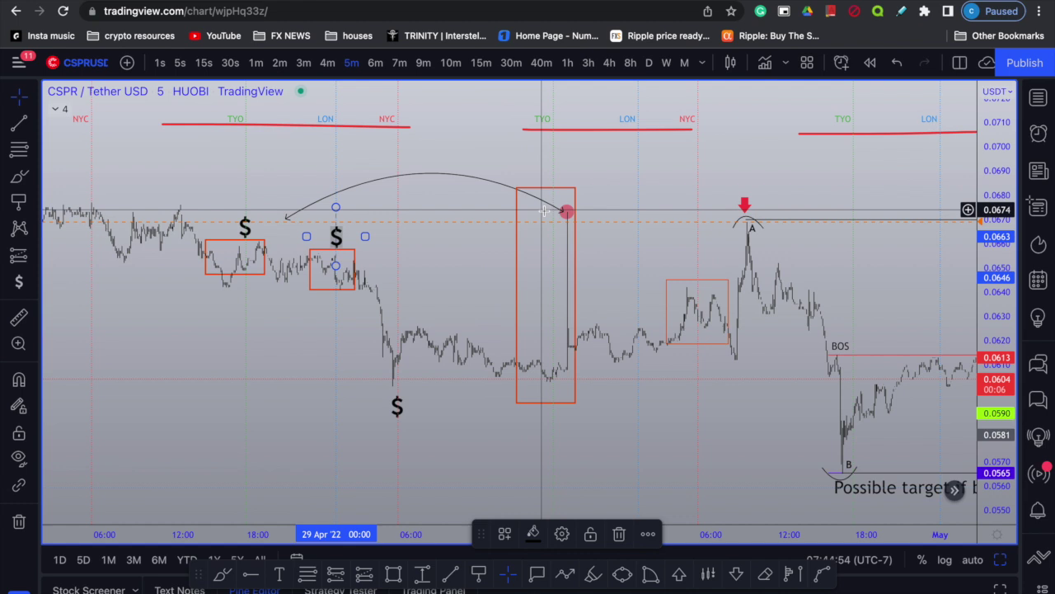
mouse_move(290, 223)
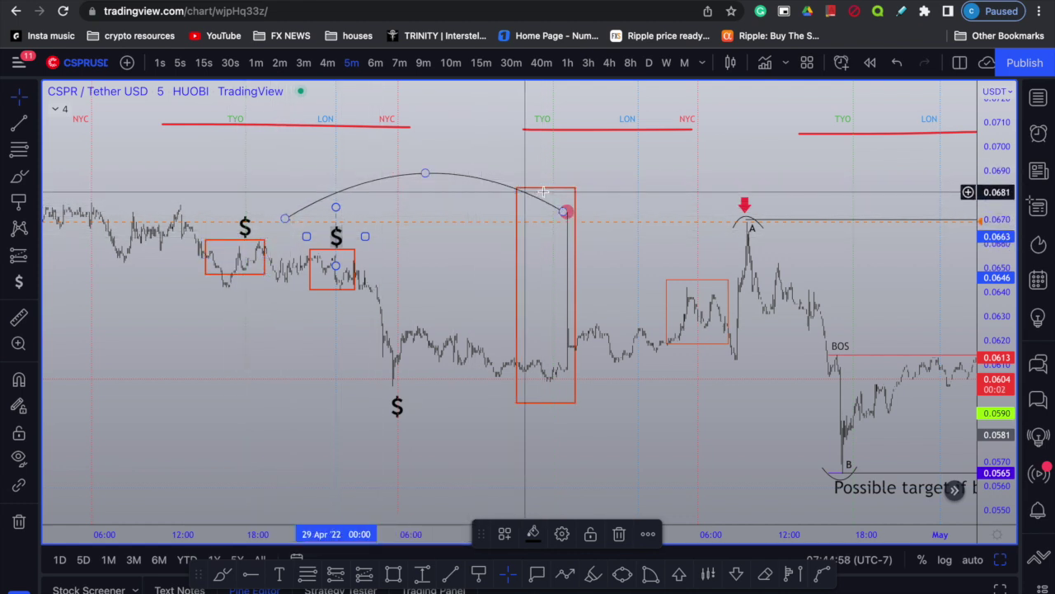
Select the tall red rectangle around the Tokyo spike and examine the price action on both sides of it
left_click_drag(547, 190, 572, 189)
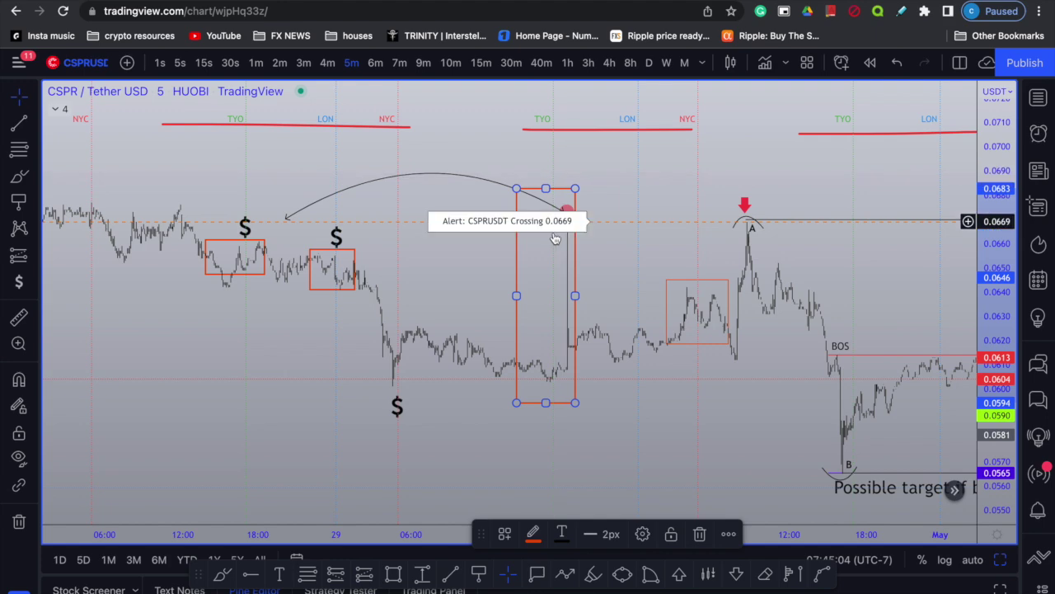
scroll(539, 256, "right", 5)
scroll(527, 251, "up", 3)
scroll(506, 250, "left", 3)
scroll(507, 250, "down", 5)
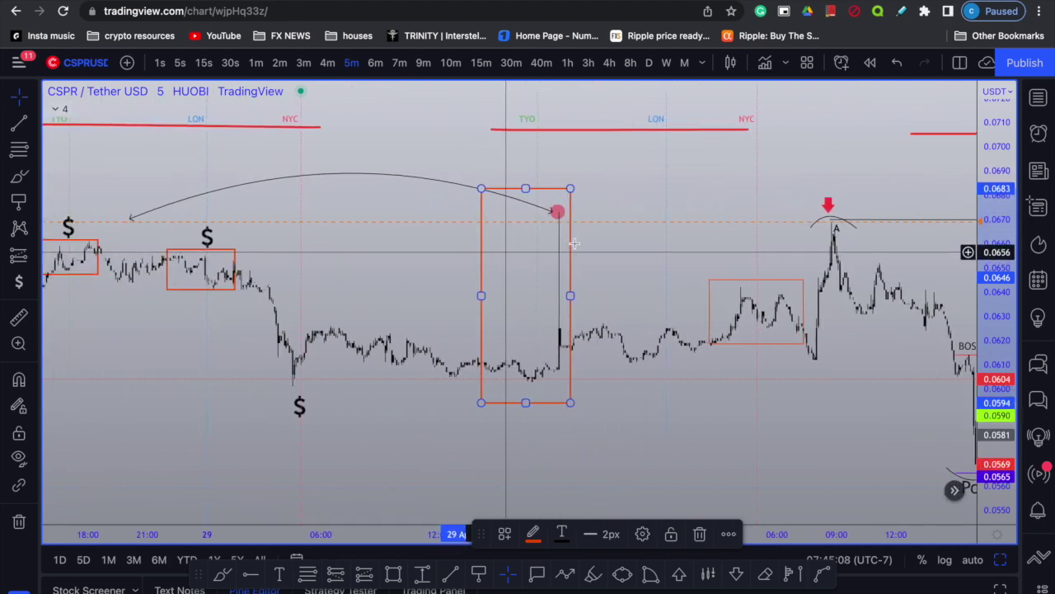
scroll(566, 248, "right", 4)
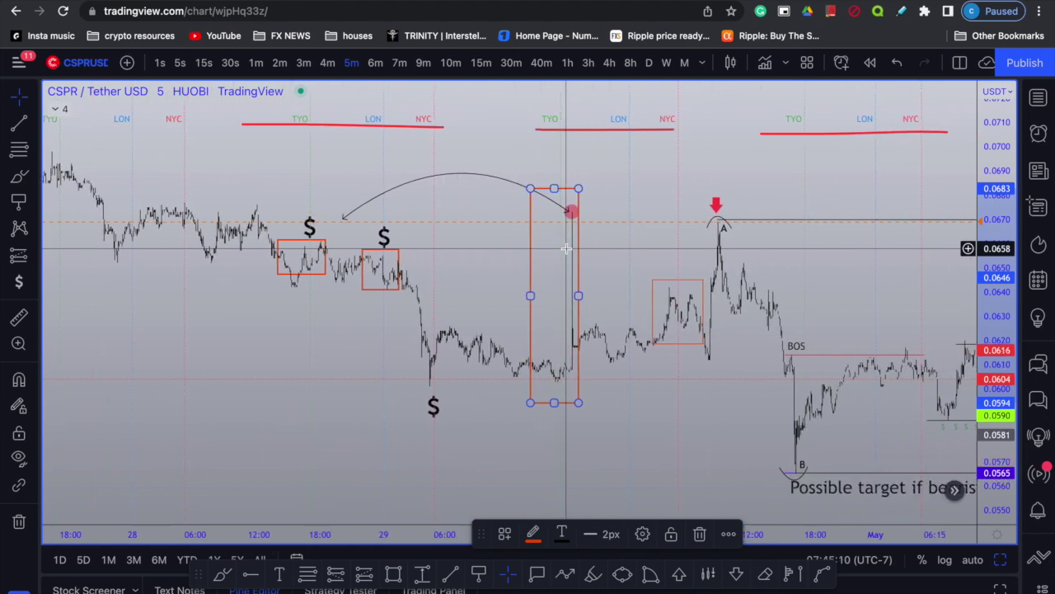
scroll(565, 248, "right", 3)
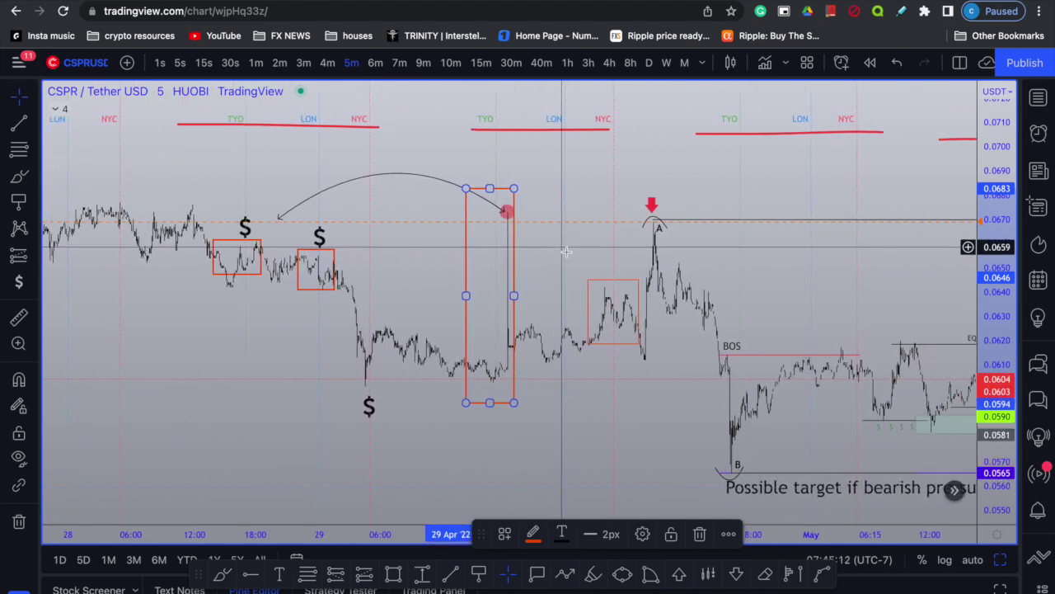
Draw a short red horizontal brush stroke across the high at point A, at about 0.0670
left_click_drag(596, 237, 545, 155)
scroll(544, 155, "right", 3)
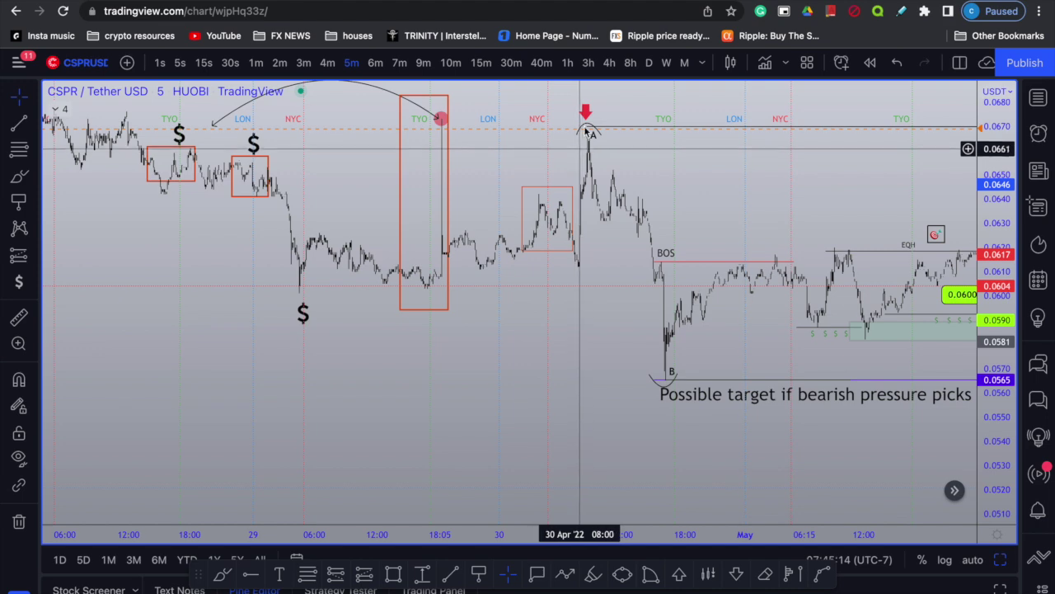
scroll(579, 283, "left", 2)
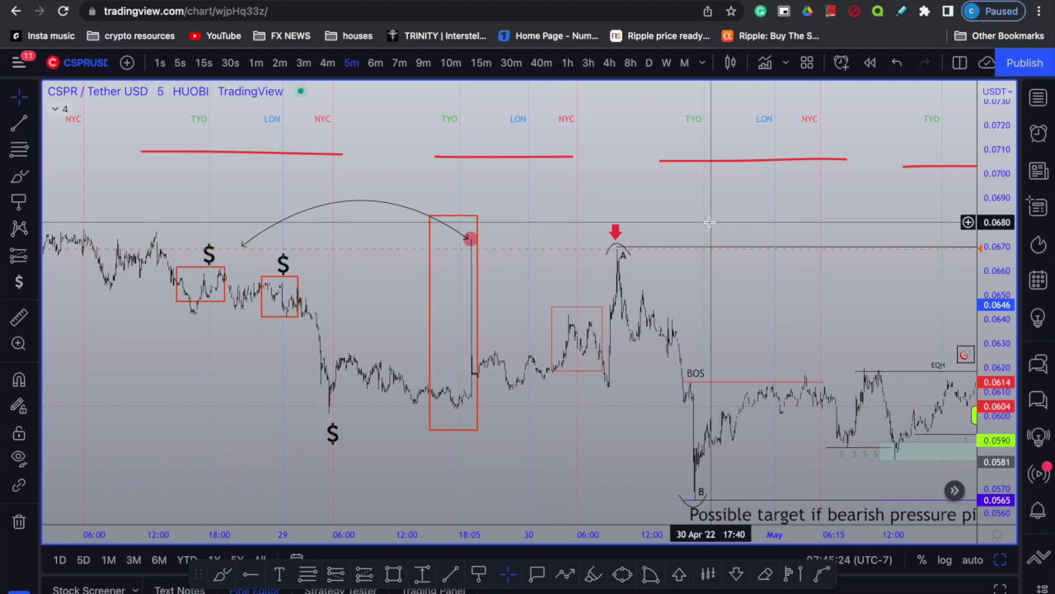
scroll(709, 222, "right", 10)
left_click_drag(658, 213, 685, 193)
scroll(691, 214, "down", 1)
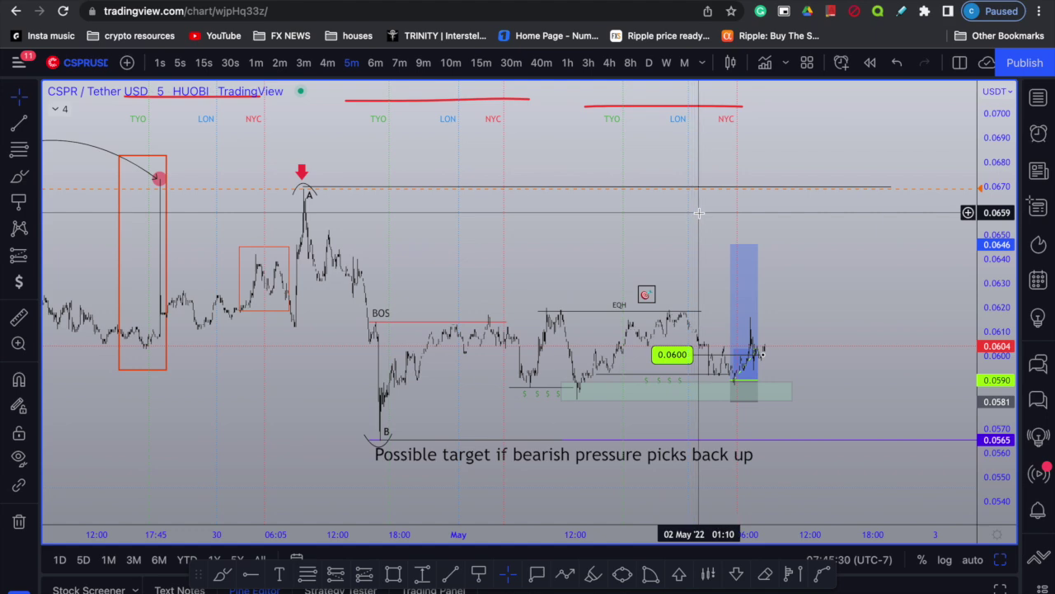
scroll(698, 213, "left", 5)
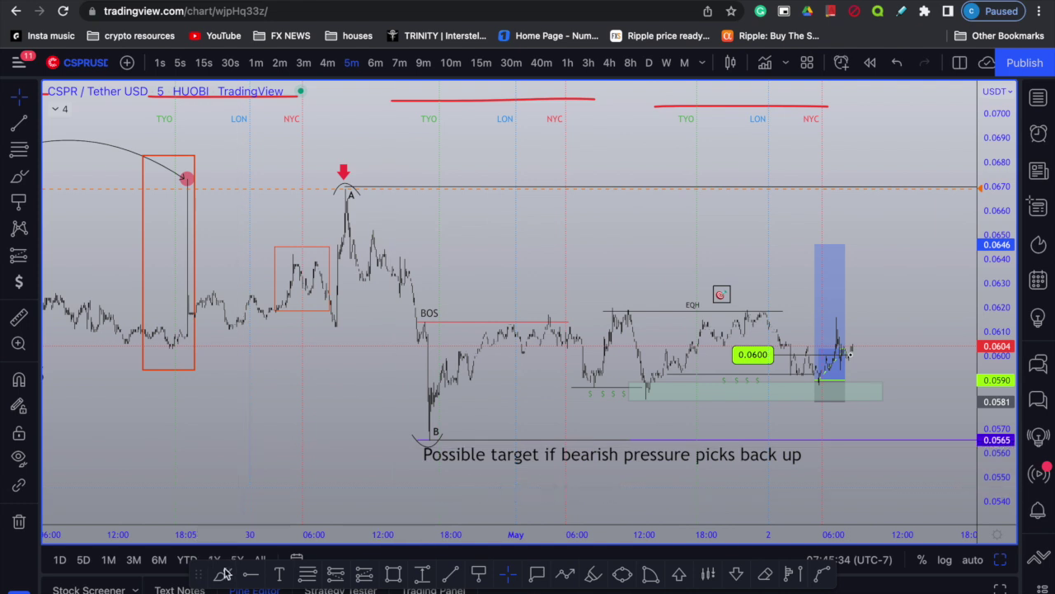
left_click_drag(319, 184, 399, 184)
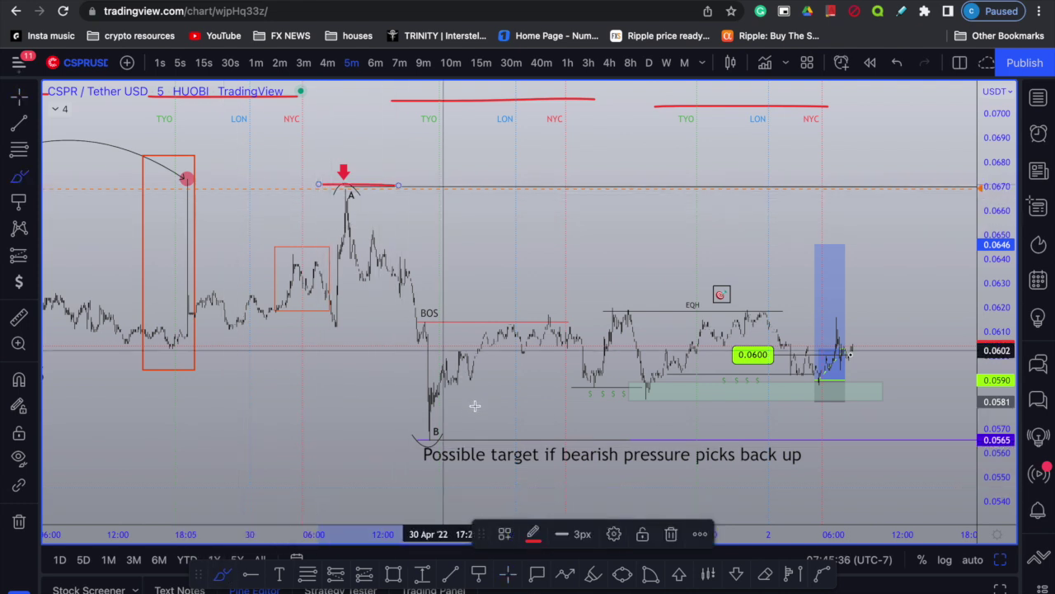
Try a red stroke beneath low B and a large arc above the latest New York session, and undo both
left_click_drag(501, 445, 398, 443)
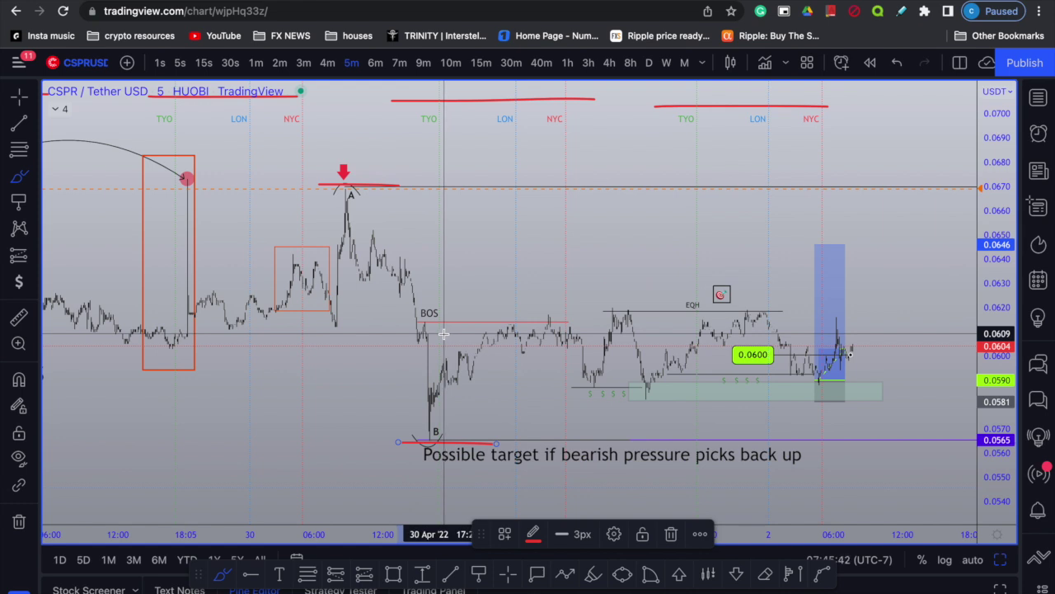
scroll(443, 333, "right", 5)
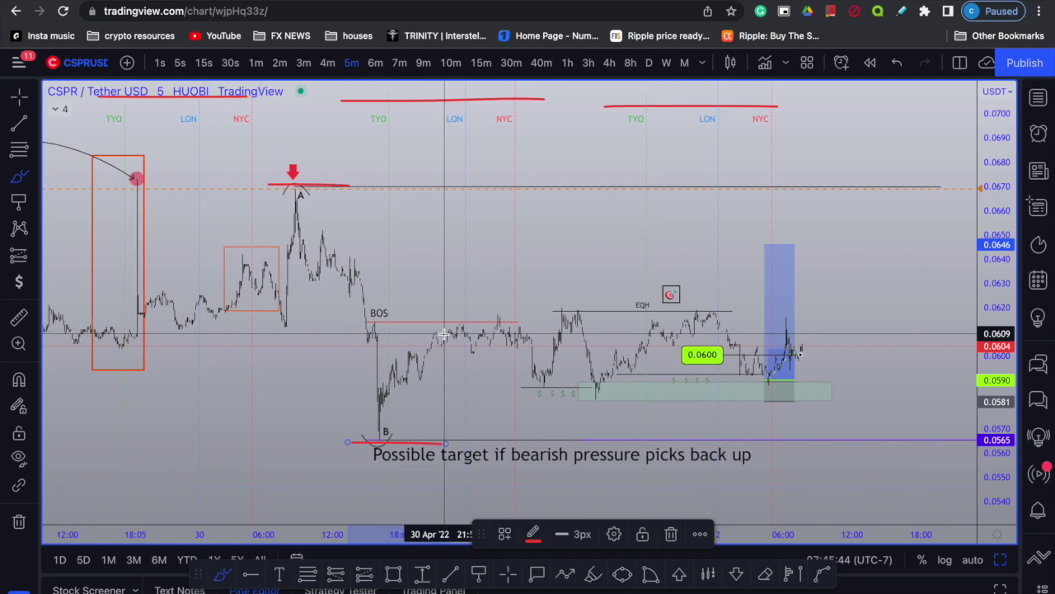
mouse_move(930, 201)
left_mouse_down()
mouse_move(844, 138)
mouse_move(756, 199)
left_mouse_up()
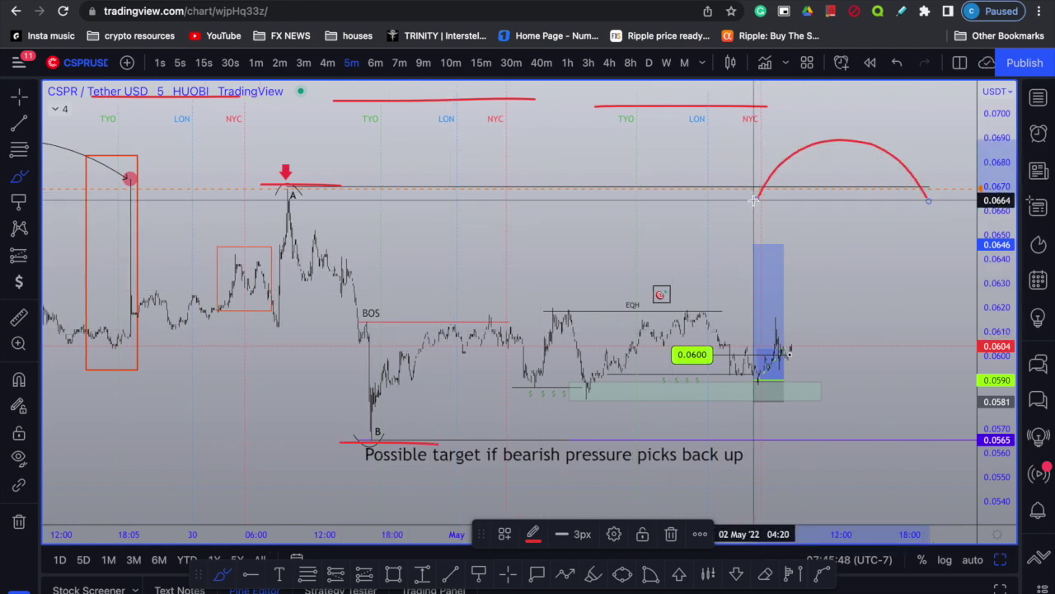
key("ctrl+z")
Draw a red brush arc cupping the low at point B, just below 0.0565
scroll(752, 201, "left", 5)
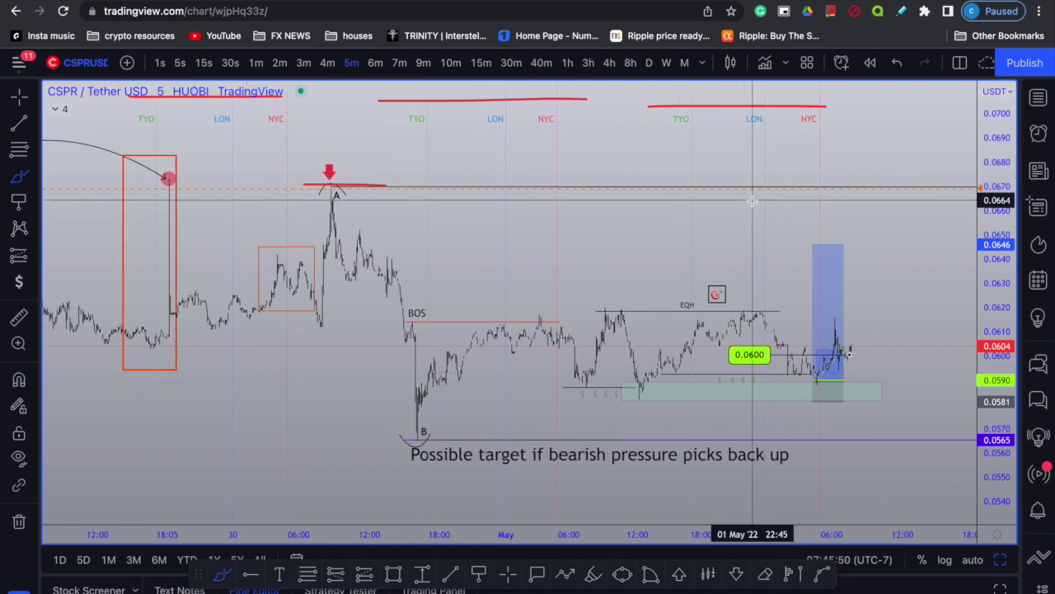
scroll(752, 200, "right", 6)
scroll(750, 200, "left", 4)
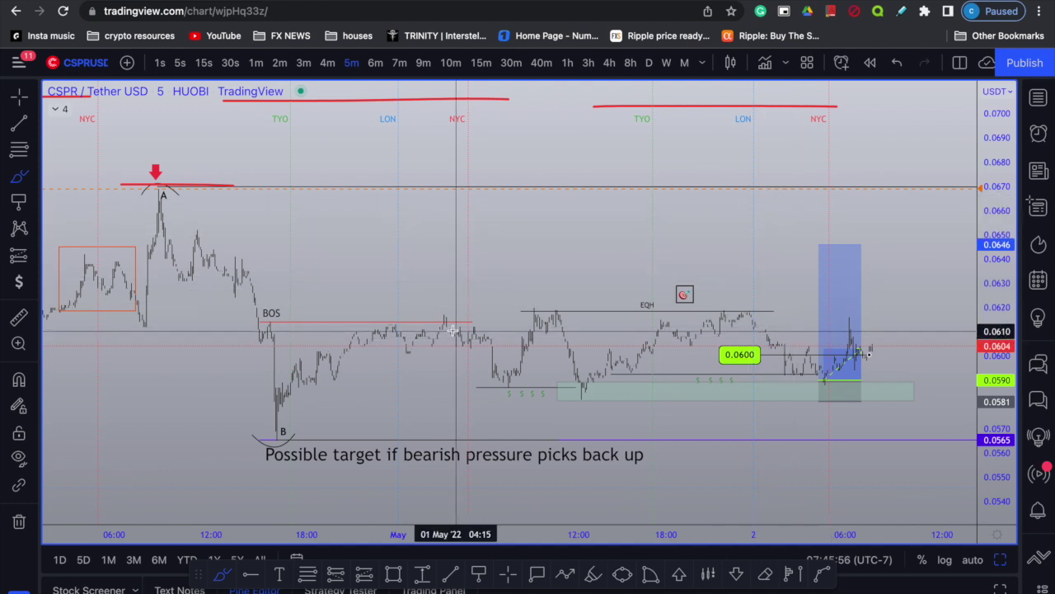
mouse_move(315, 428)
left_mouse_down()
mouse_move(245, 434)
mouse_move(243, 421)
left_mouse_up()
Circle the dollar sign at the 29 April New York low in red and underline that day's LON and NYC session labels
scroll(242, 422, "left", 3)
scroll(242, 423, "left", 5)
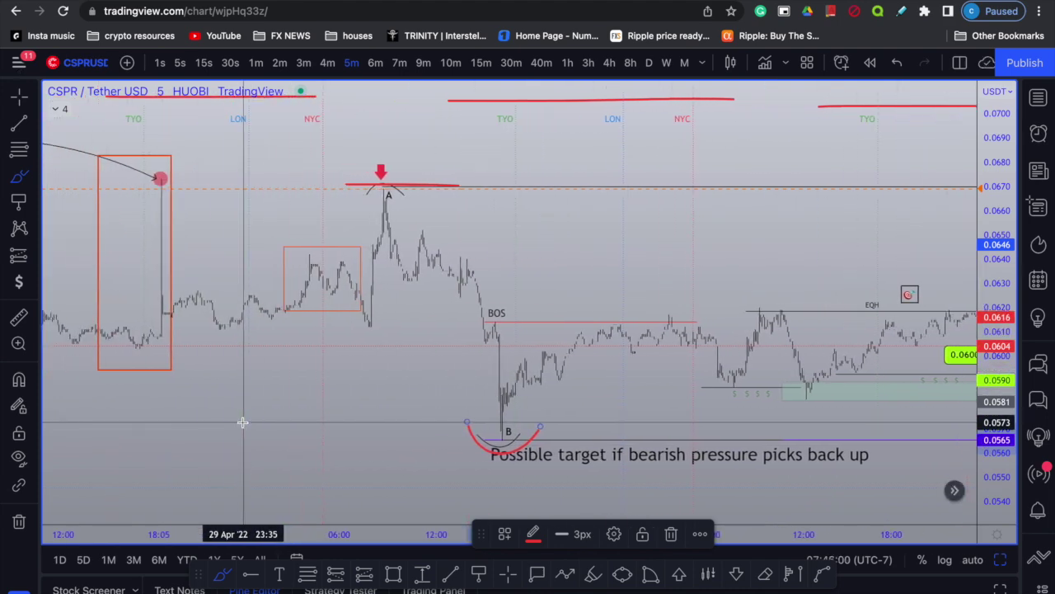
scroll(242, 423, "left", 4)
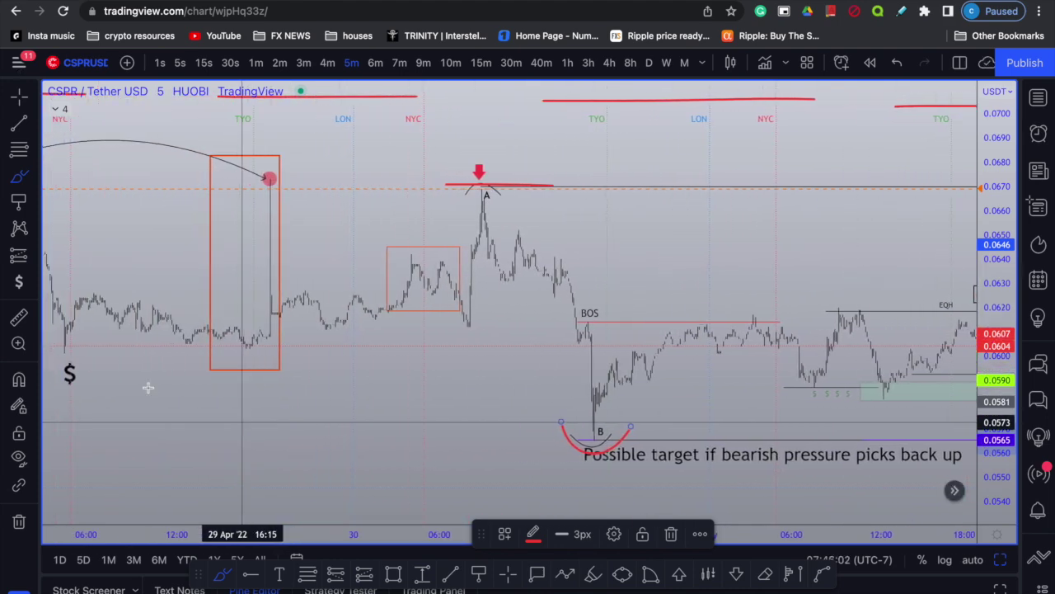
mouse_move(219, 338)
left_mouse_down()
mouse_move(160, 365)
mouse_move(215, 384)
mouse_move(243, 365)
mouse_move(235, 342)
left_mouse_up()
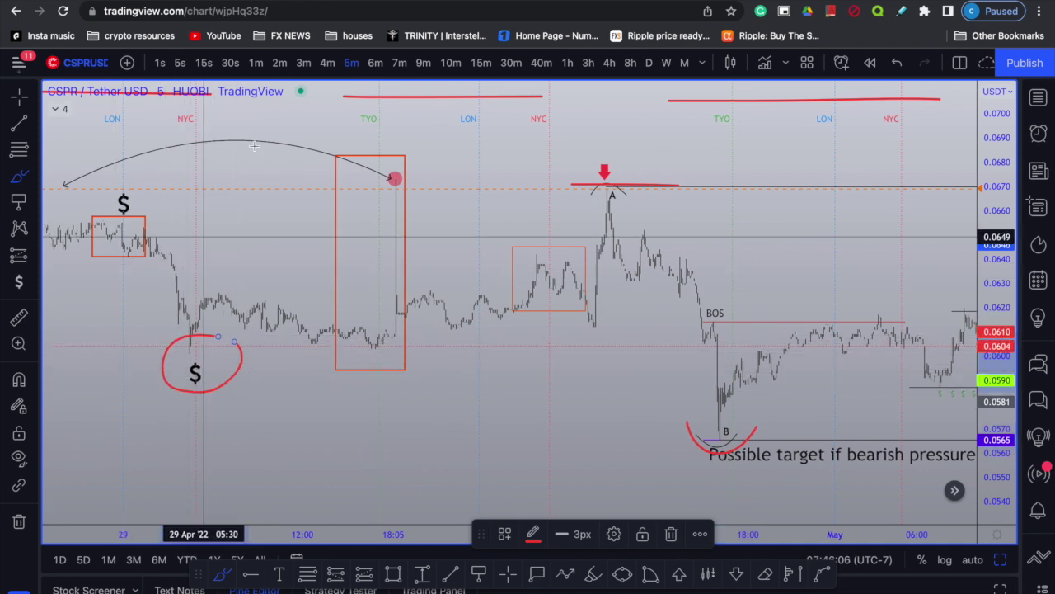
left_click_drag(235, 127, 102, 127)
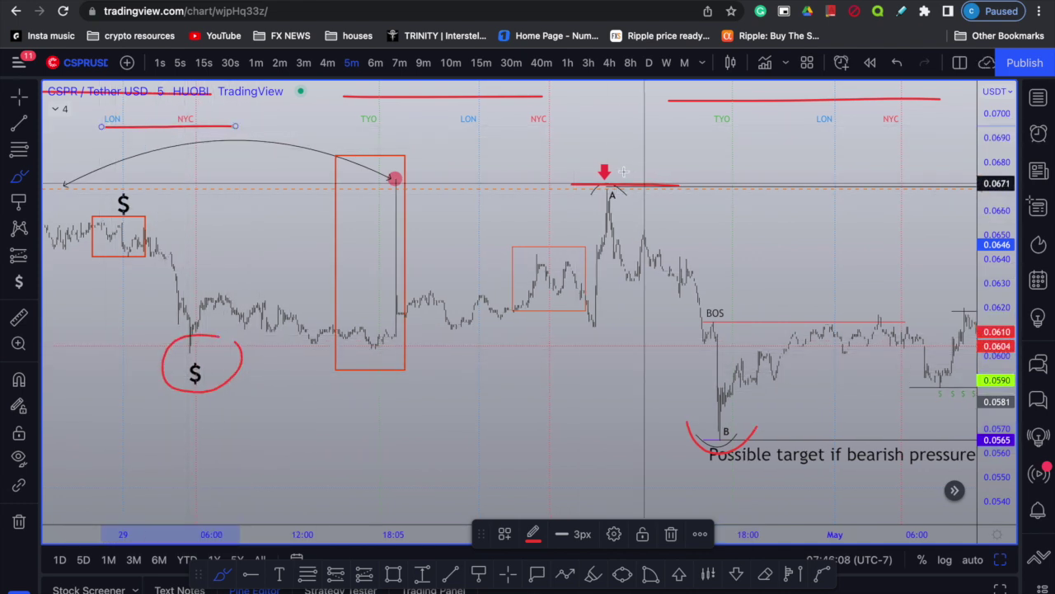
Draw a red line from high A down to low B and add further strokes around the dollar-marked New York low
left_click_drag(610, 193, 719, 442)
mouse_move(195, 385)
left_mouse_down()
mouse_move(255, 377)
mouse_move(195, 372)
mouse_move(150, 324)
mouse_move(216, 300)
left_mouse_up()
Add a second, smaller red arc under the low at point B
scroll(212, 298, "right", 10)
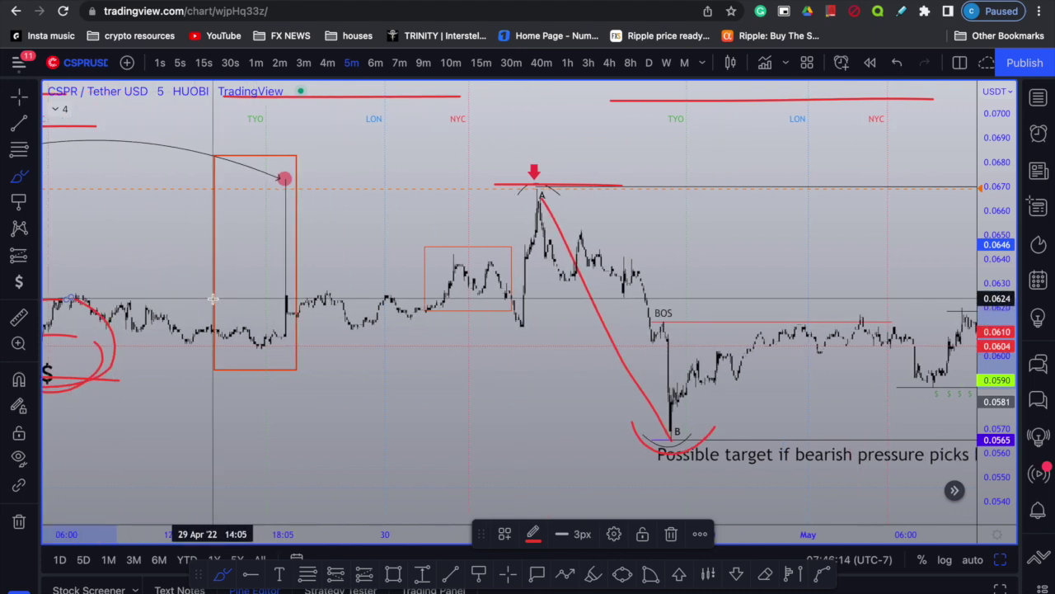
scroll(212, 299, "right", 10)
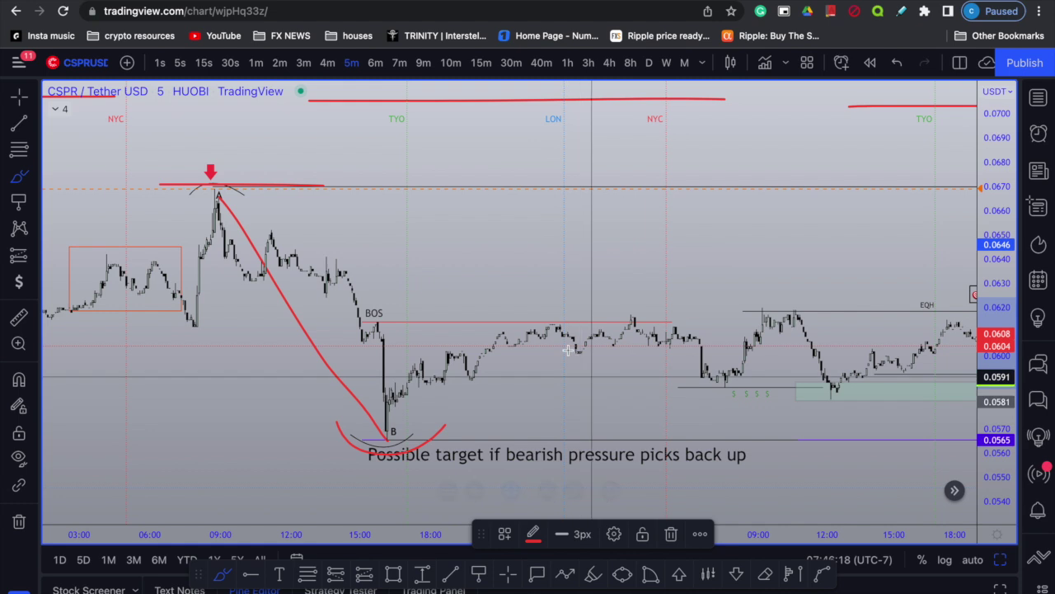
mouse_move(439, 423)
left_mouse_down()
mouse_move(380, 443)
mouse_move(361, 425)
left_mouse_up()
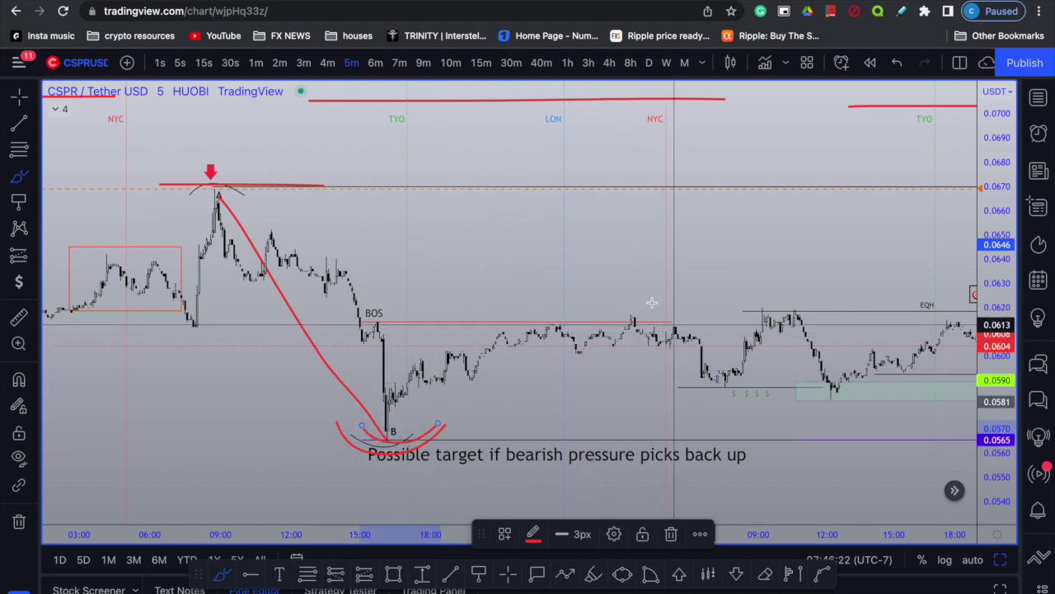
Sketch an arc over the highs at the BOS line, a stroke at BOS and a rising line from B, and undo them
left_click_drag(674, 322, 625, 294)
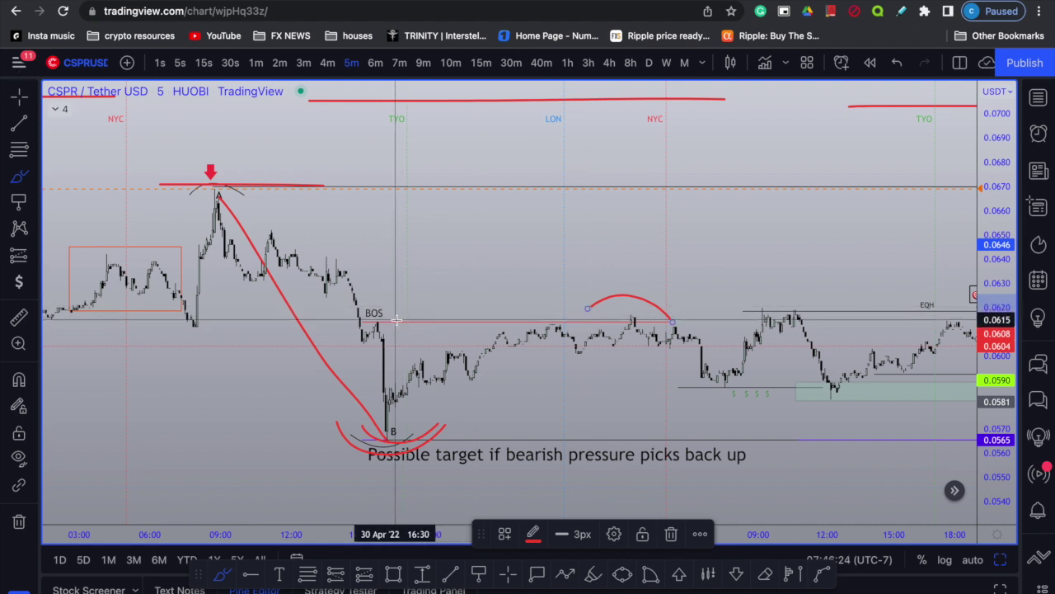
left_click_drag(397, 319, 368, 321)
scroll(447, 338, "right", 1)
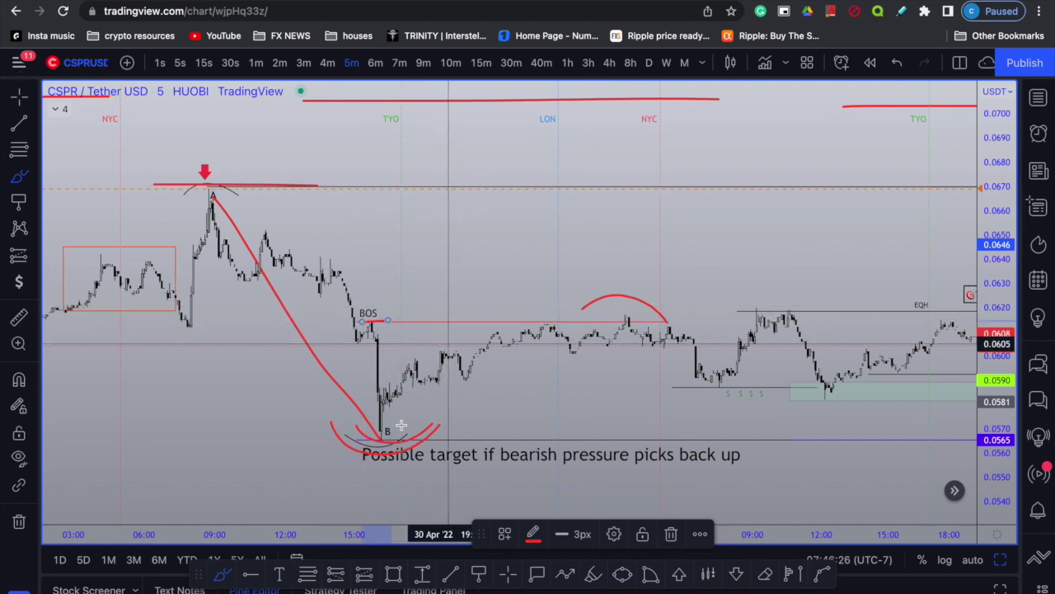
left_click_drag(404, 428, 567, 320)
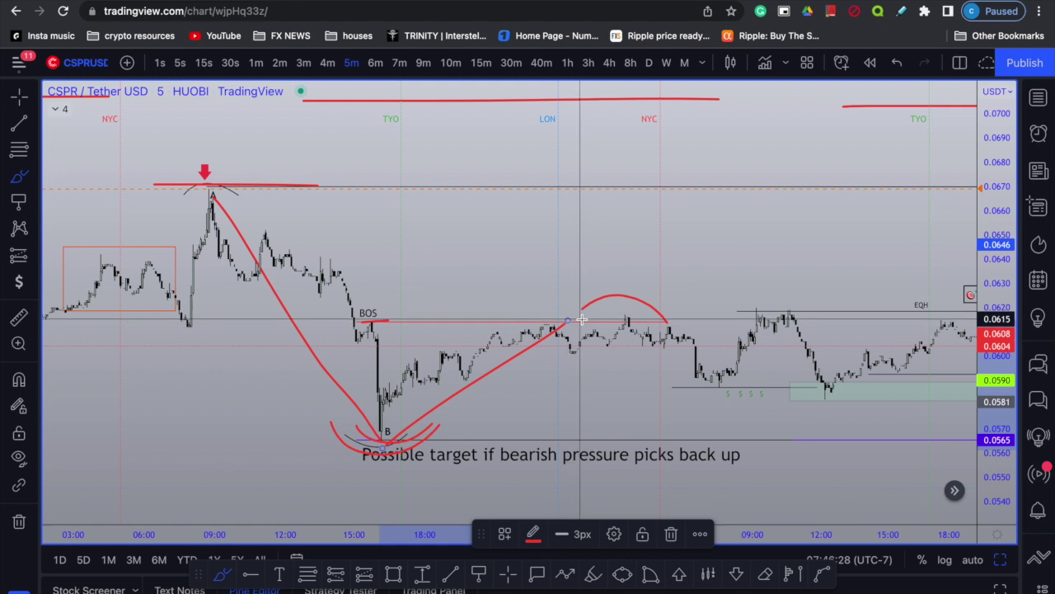
key("ctrl+z")
key("ctrl+z")
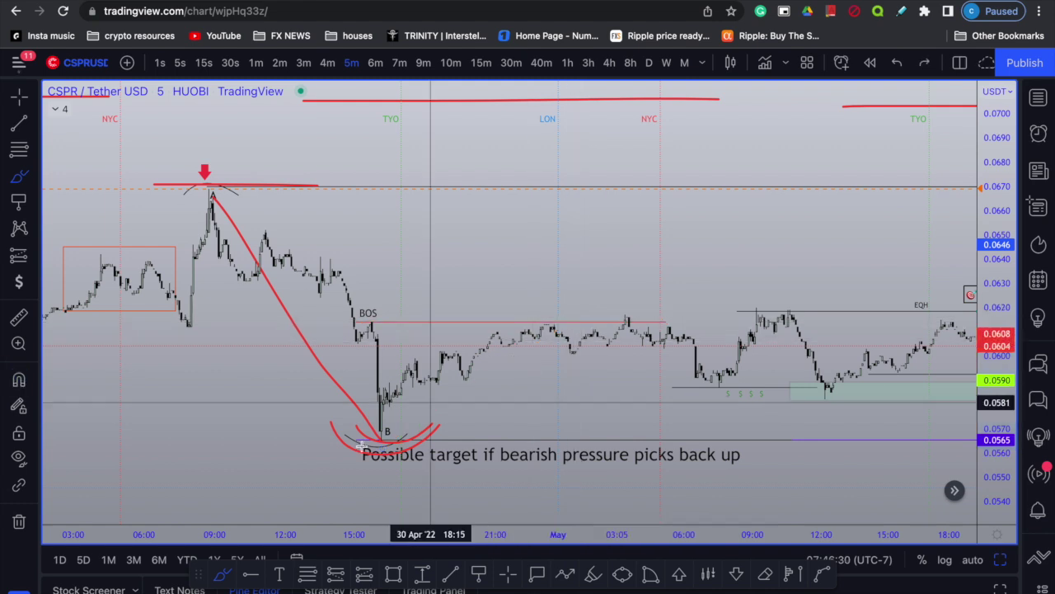
Add another wide red arc around the low at point B, spanning both sides of the A-to-B line's end
left_click_drag(427, 414, 323, 415)
scroll(596, 394, "down", 3)
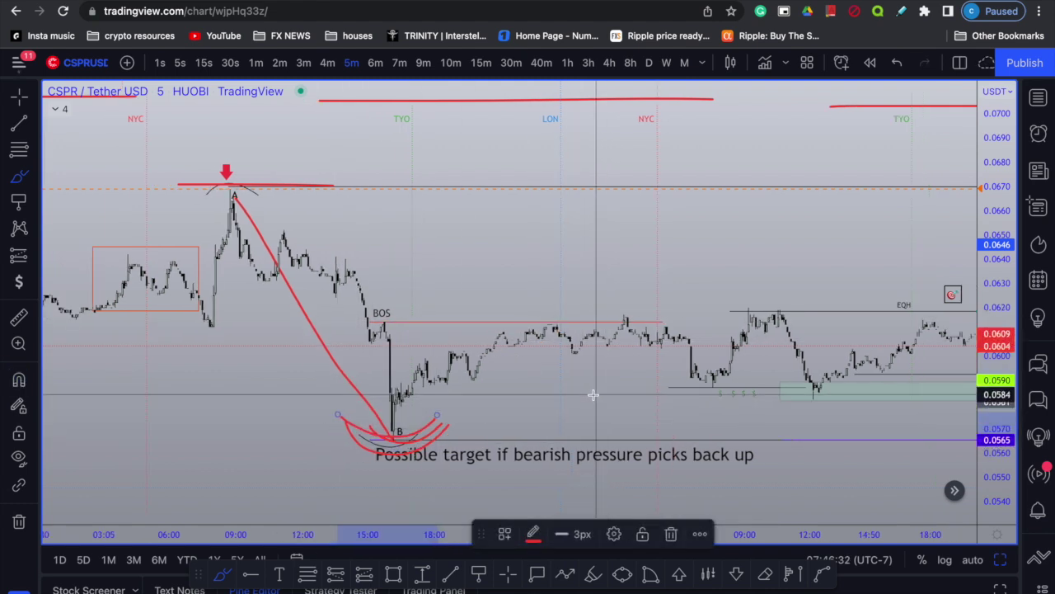
Sketch an underline at the 1 May New York lows, a circle at the sweep, a rising line and a BOS arc, and undo the strokes
scroll(590, 394, "right", 4)
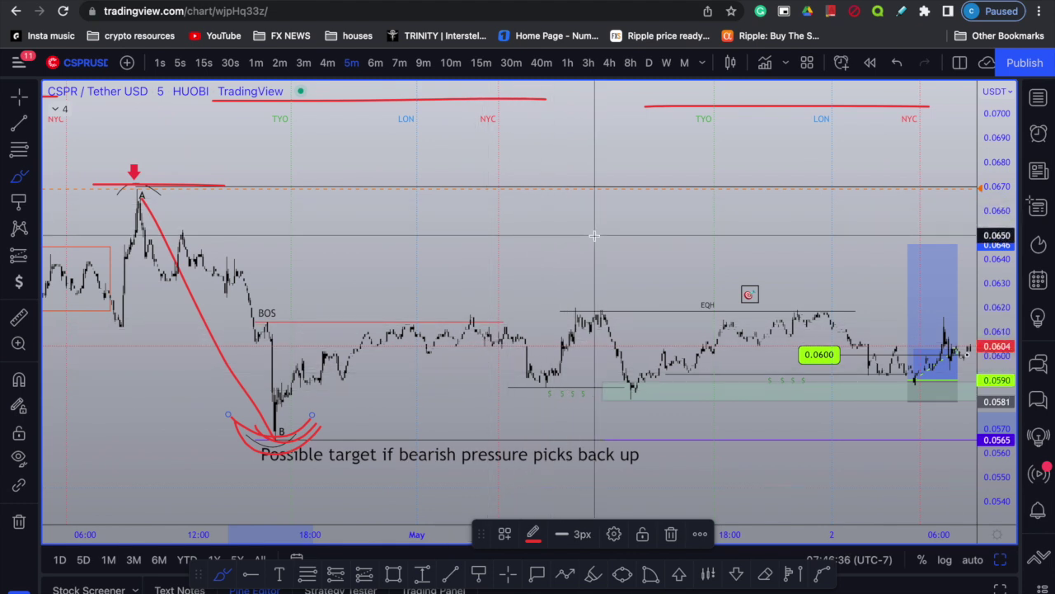
scroll(548, 396, "right", 3)
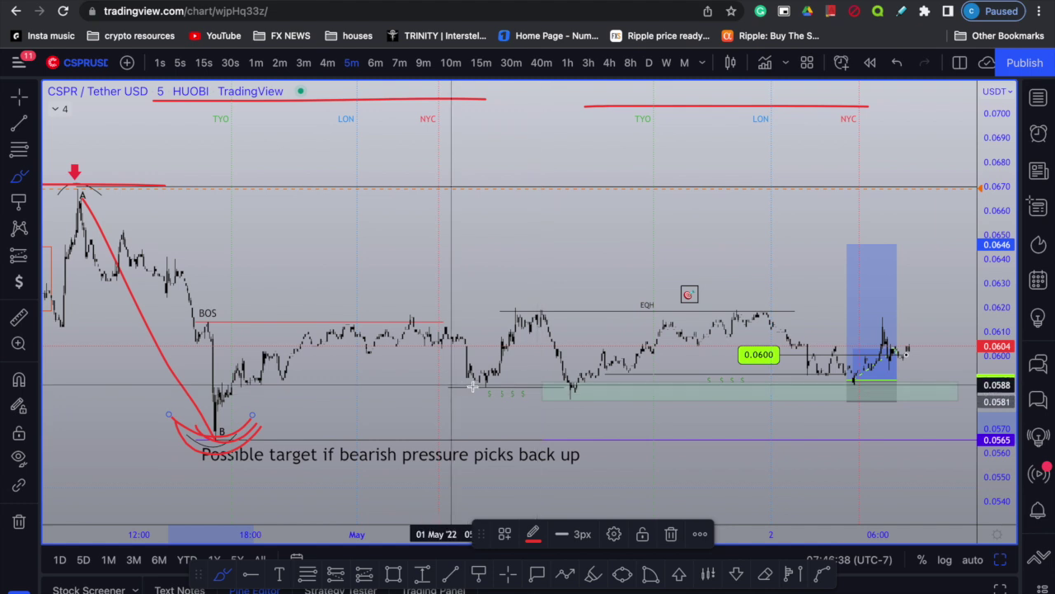
mouse_move(427, 382)
left_mouse_down()
mouse_move(528, 383)
mouse_move(725, 296)
left_mouse_up()
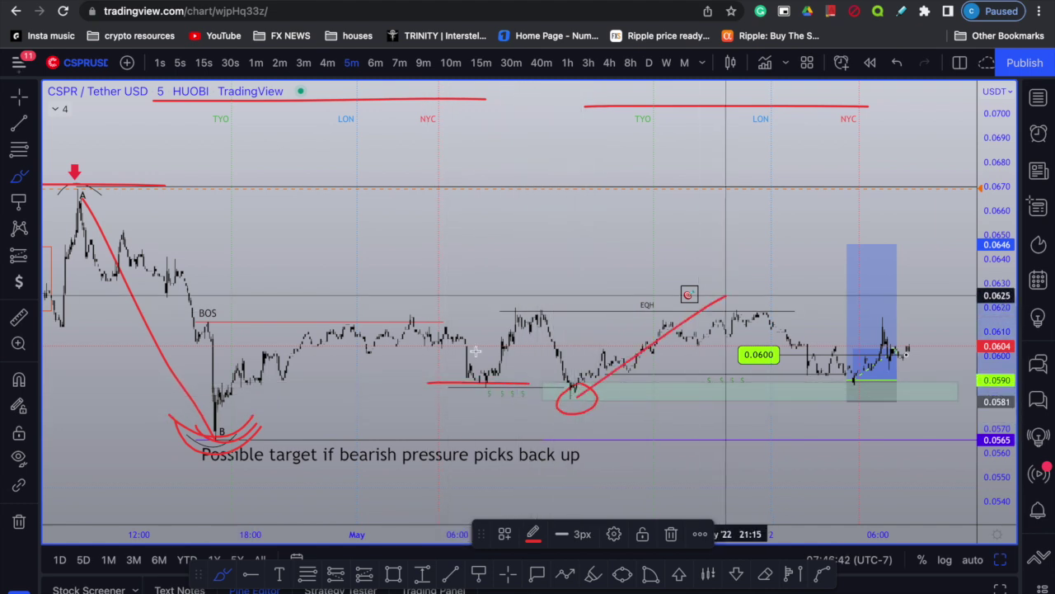
mouse_move(453, 322)
left_mouse_down()
mouse_move(415, 297)
mouse_move(387, 316)
left_mouse_up()
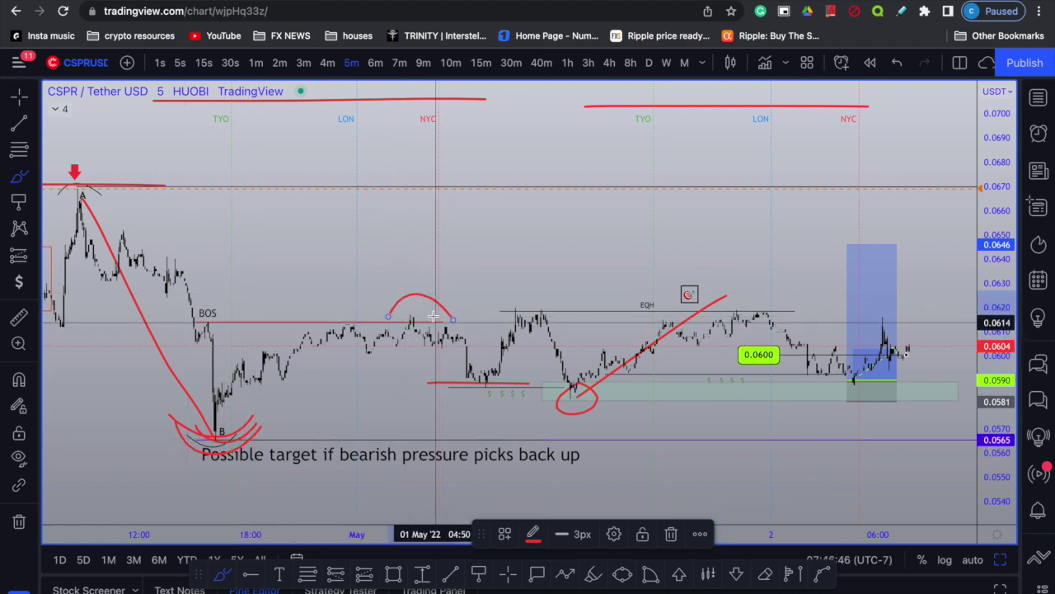
key("ctrl+z")
key("ctrl+z")
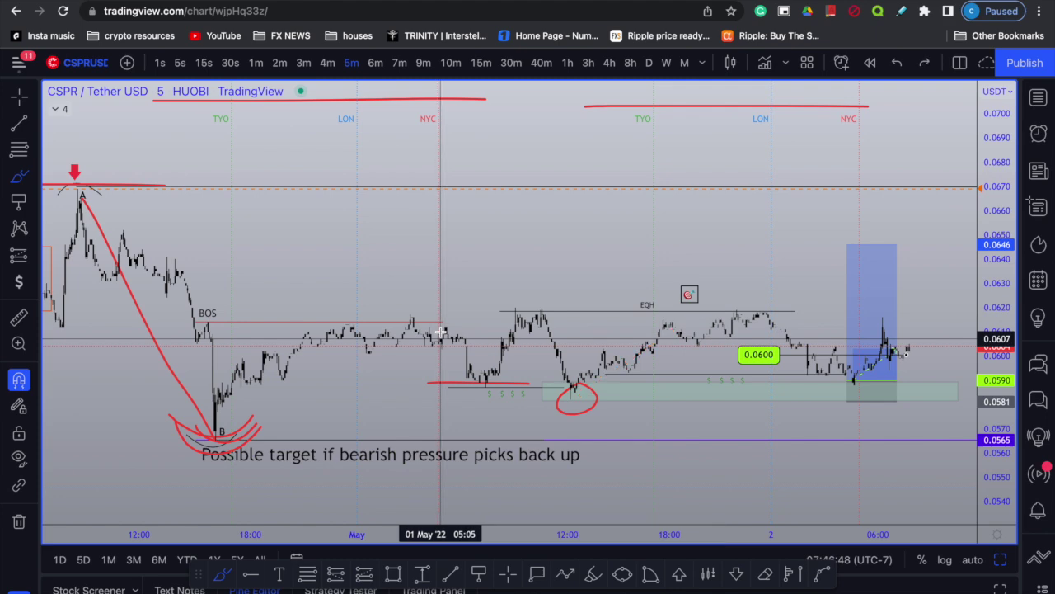
Examine the 1–2 May price action around the BOS line, the equal highs, the dollar-marked lows, the green zone and the blue long position
scroll(439, 331, "left", 2)
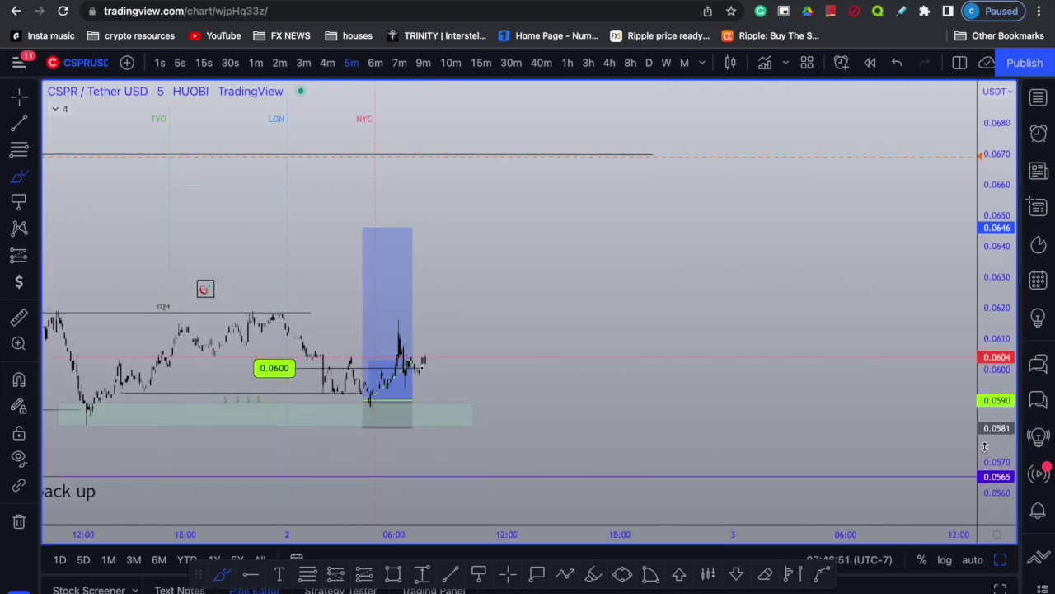
left_click_drag(998, 363, 997, 351)
scroll(892, 444, "down", 3)
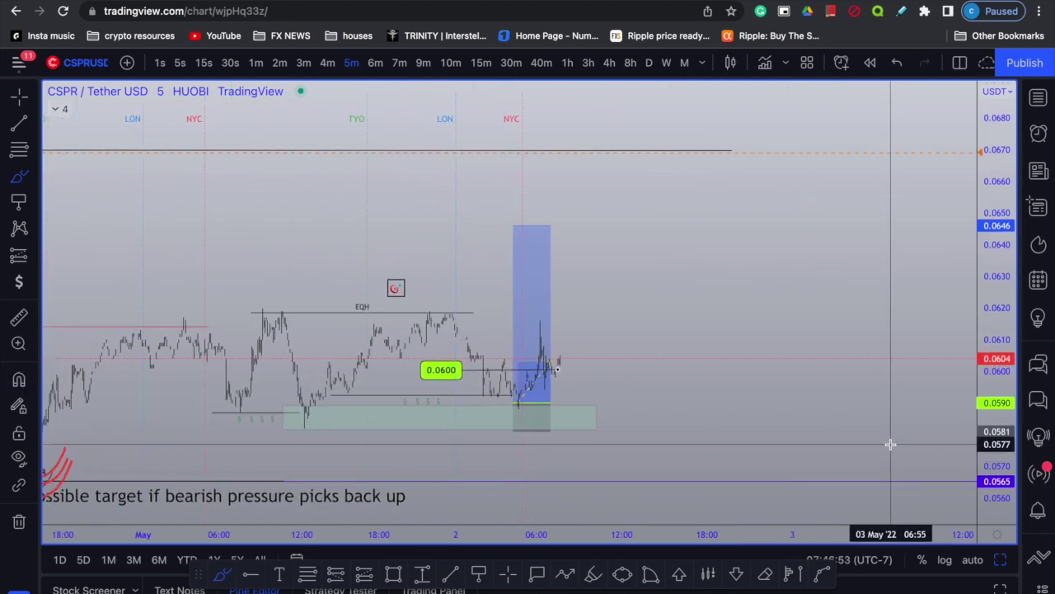
scroll(816, 426, "left", 5)
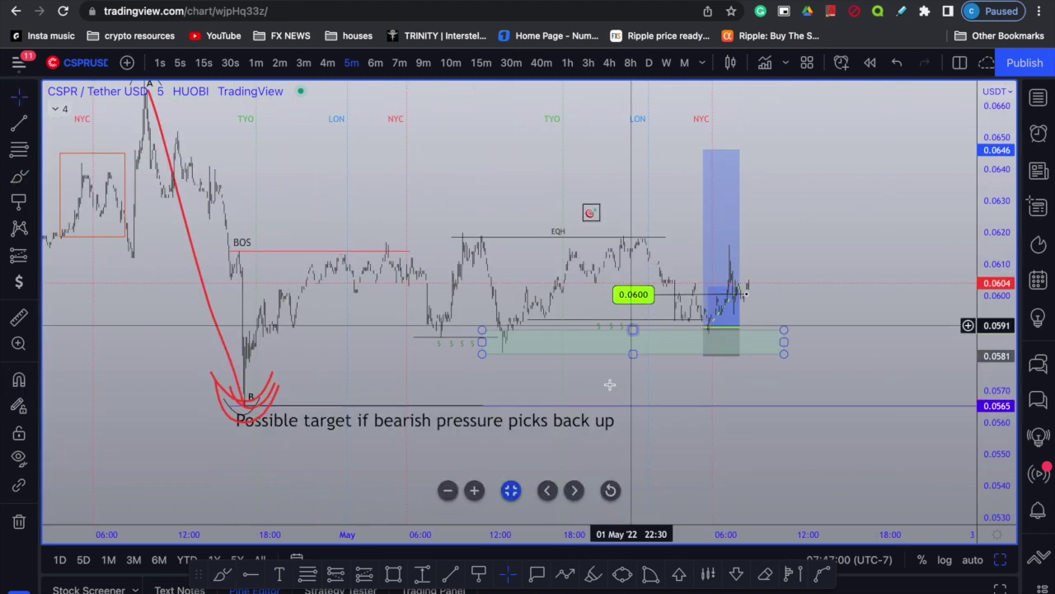
scroll(607, 382, "right", 5)
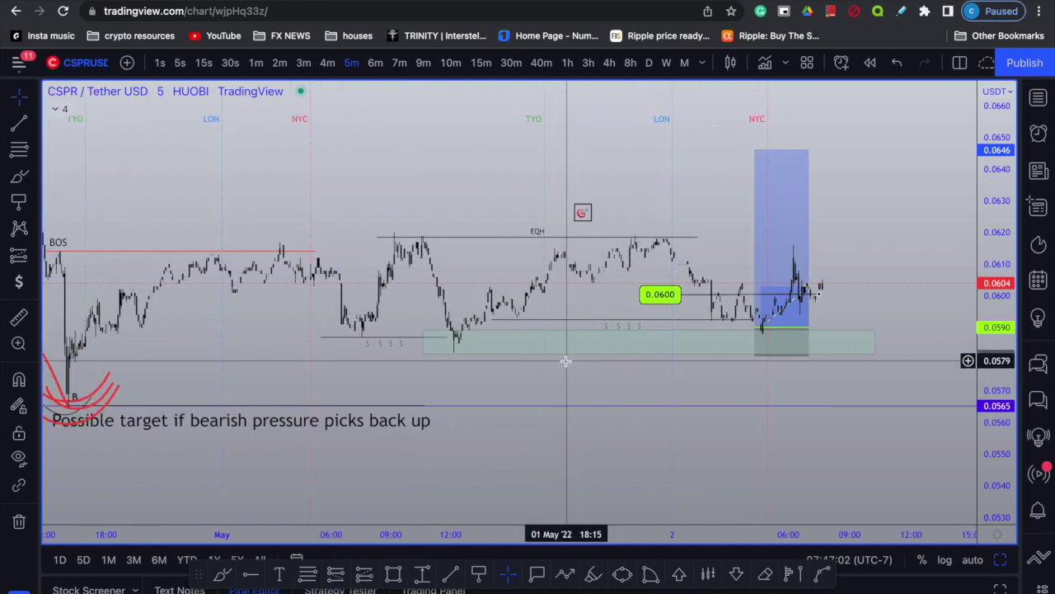
scroll(583, 356, "left", 2)
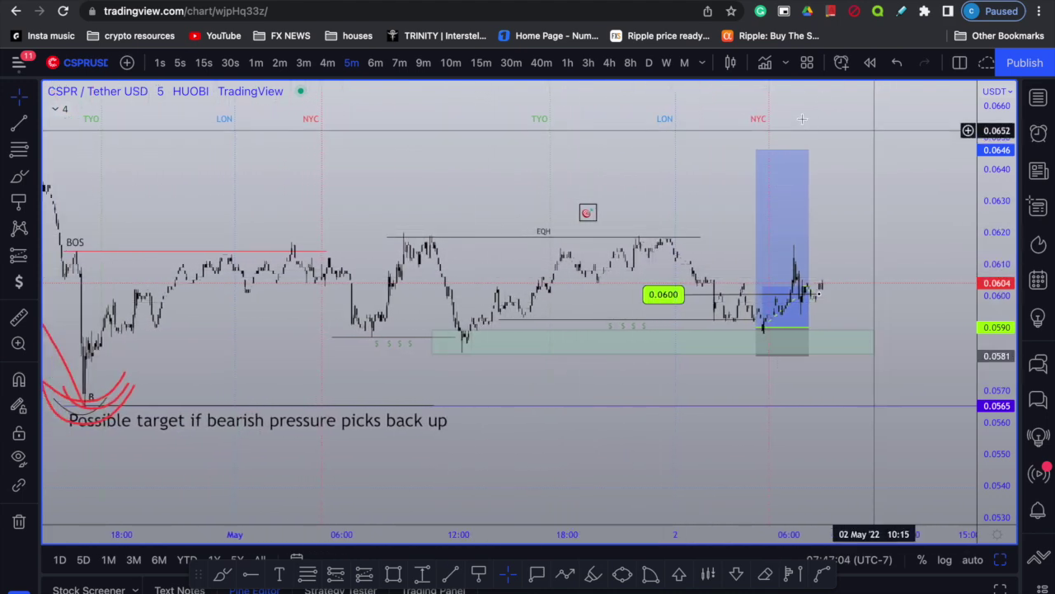
scroll(742, 247, "left", 3)
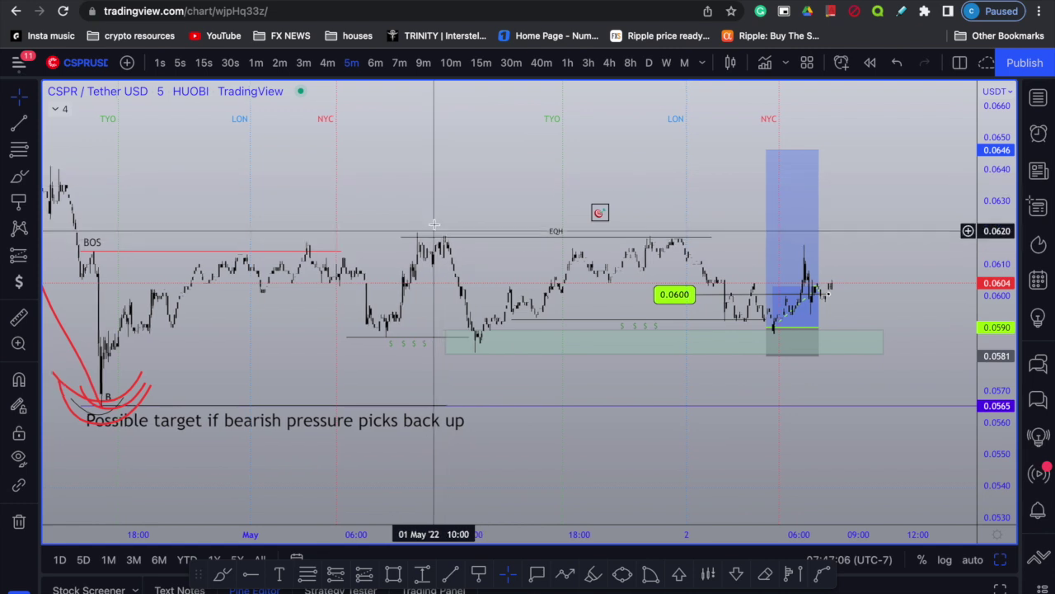
left_click(485, 353)
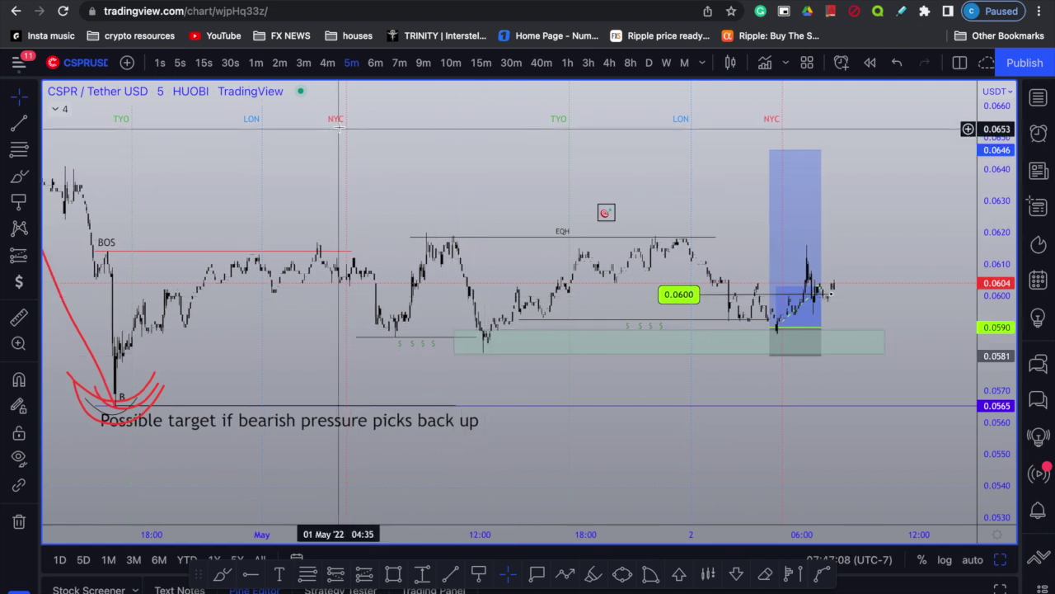
scroll(340, 126, "down", 1)
left_click(405, 338)
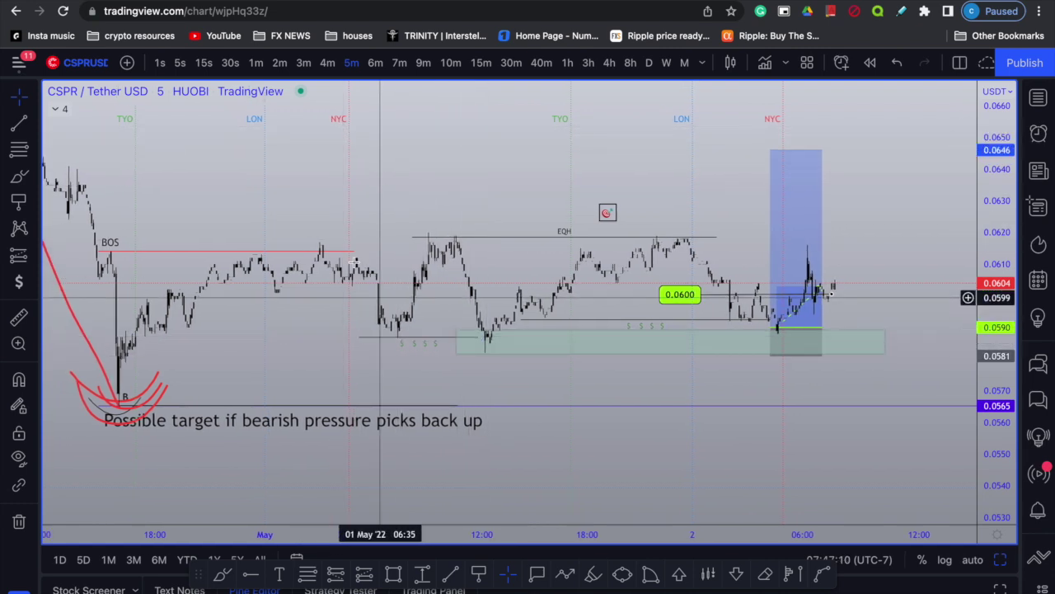
Extend the green zone's end farther beyond the blue long position, to about 14:30 on 2 May
scroll(343, 280, "right", 1)
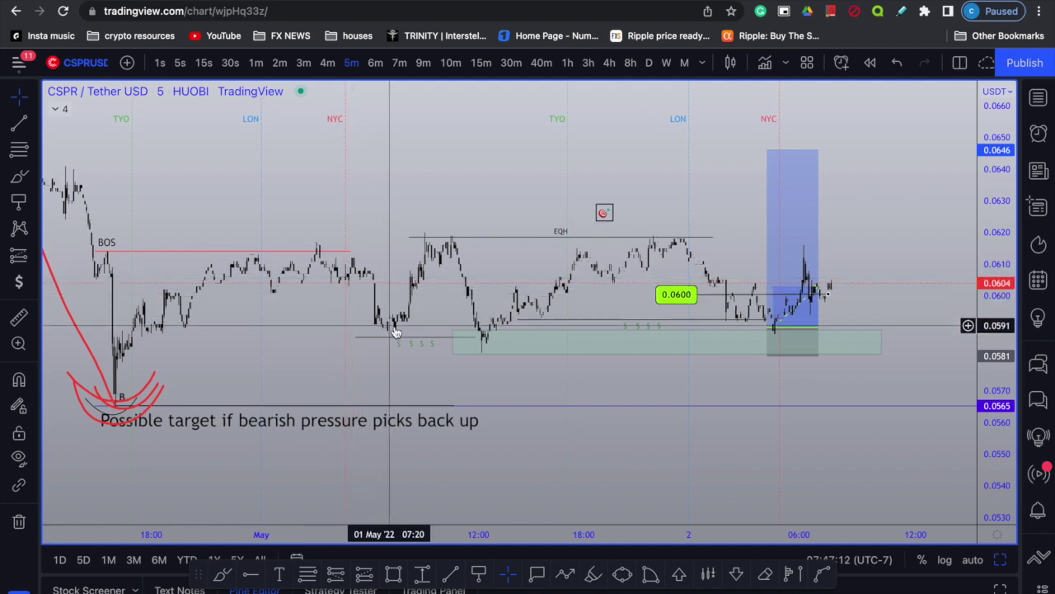
left_click(476, 357)
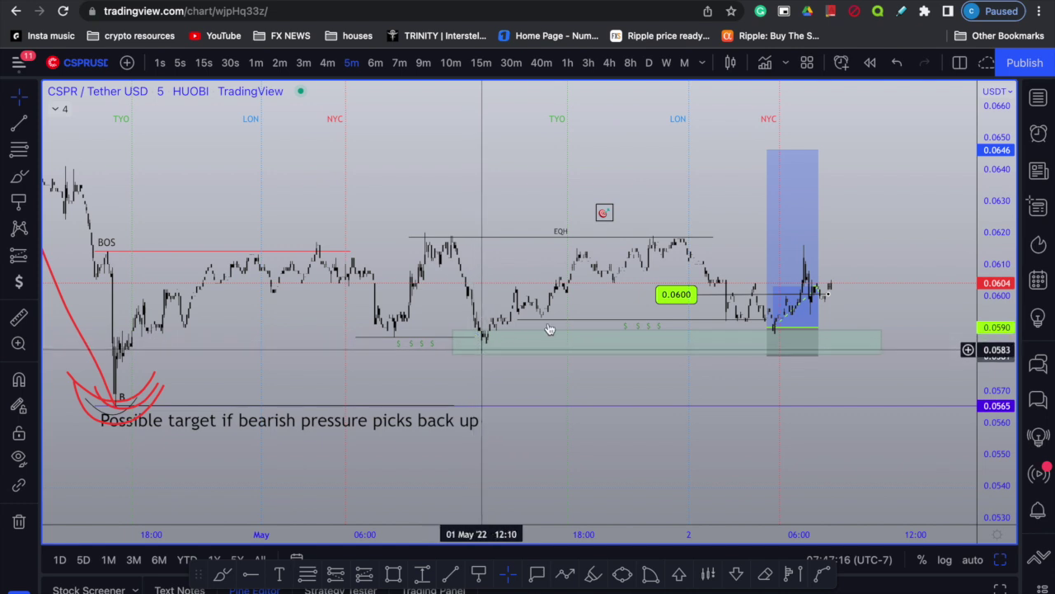
left_click_drag(564, 374, 561, 374)
left_click_drag(878, 343, 542, 344)
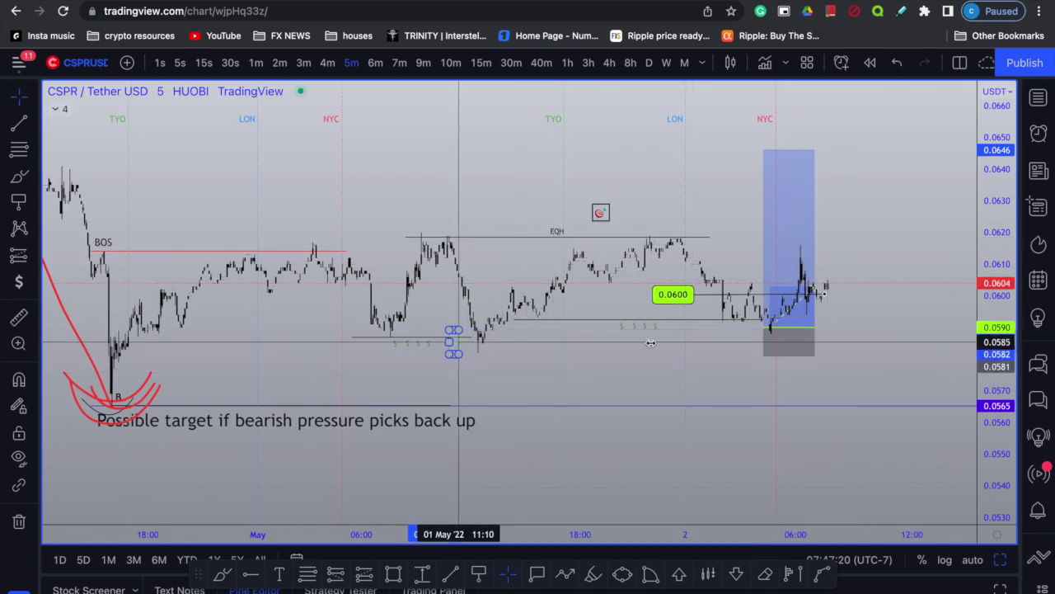
left_click_drag(650, 343, 966, 354)
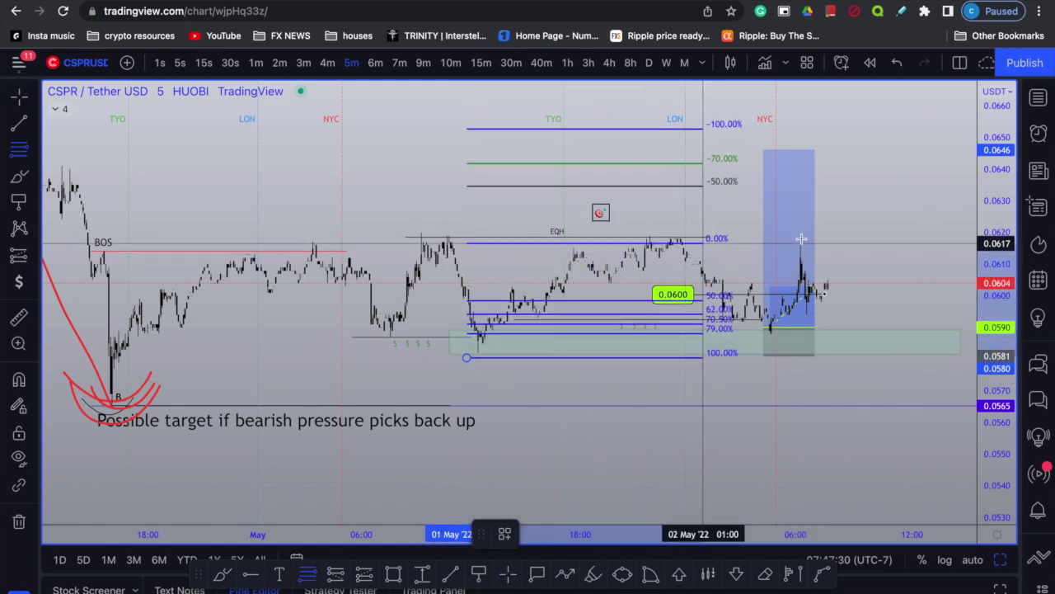
Draw a Fibonacci retracement from the 1 May low near 0.0580 to 0.0618, compare its levels with the New York low, and delete it
left_click(927, 239)
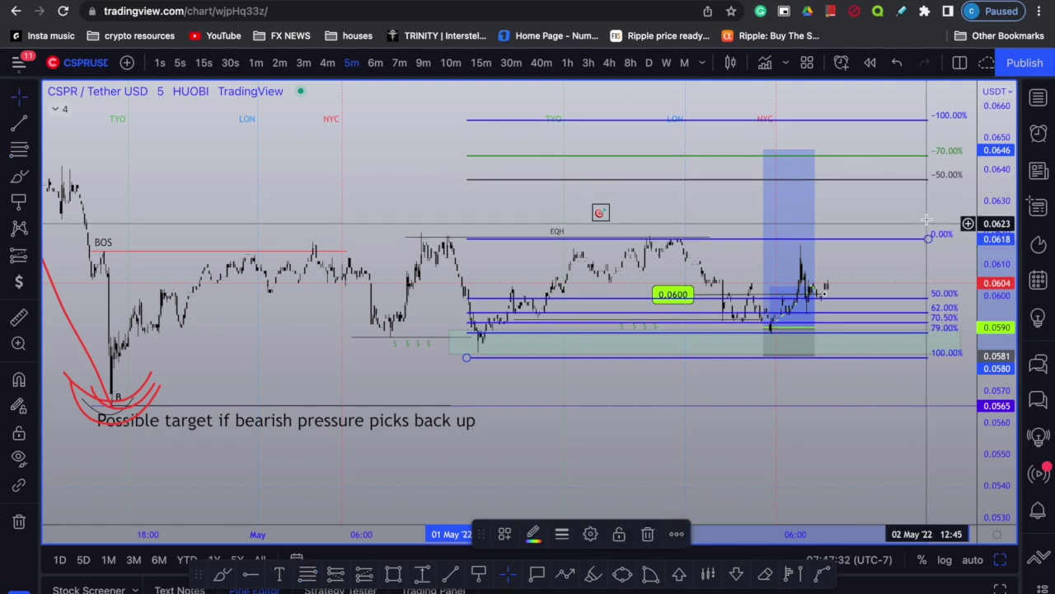
scroll(749, 228, "right", 5)
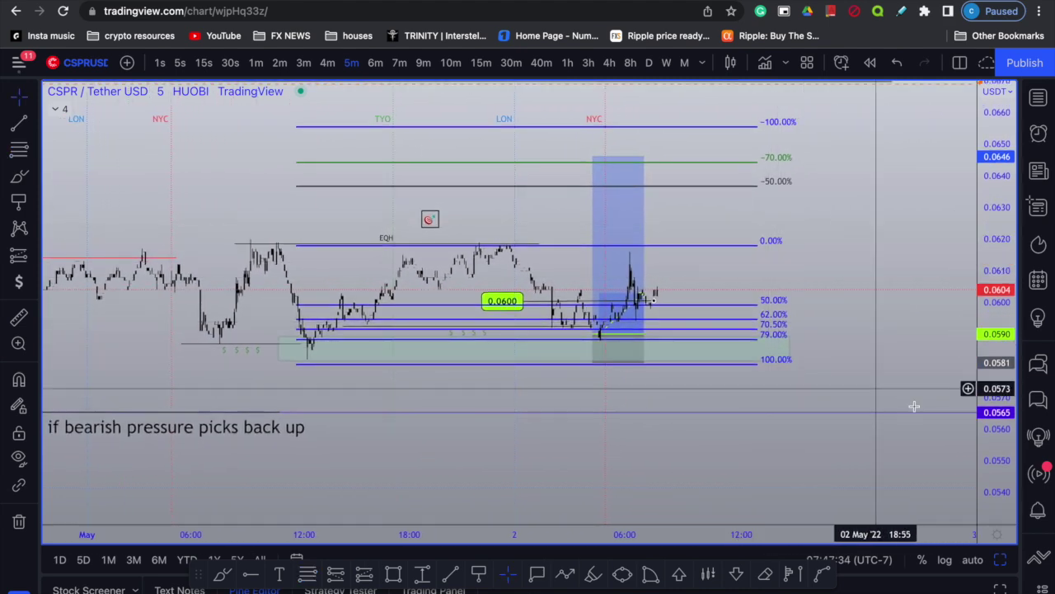
left_click_drag(1006, 431, 978, 296)
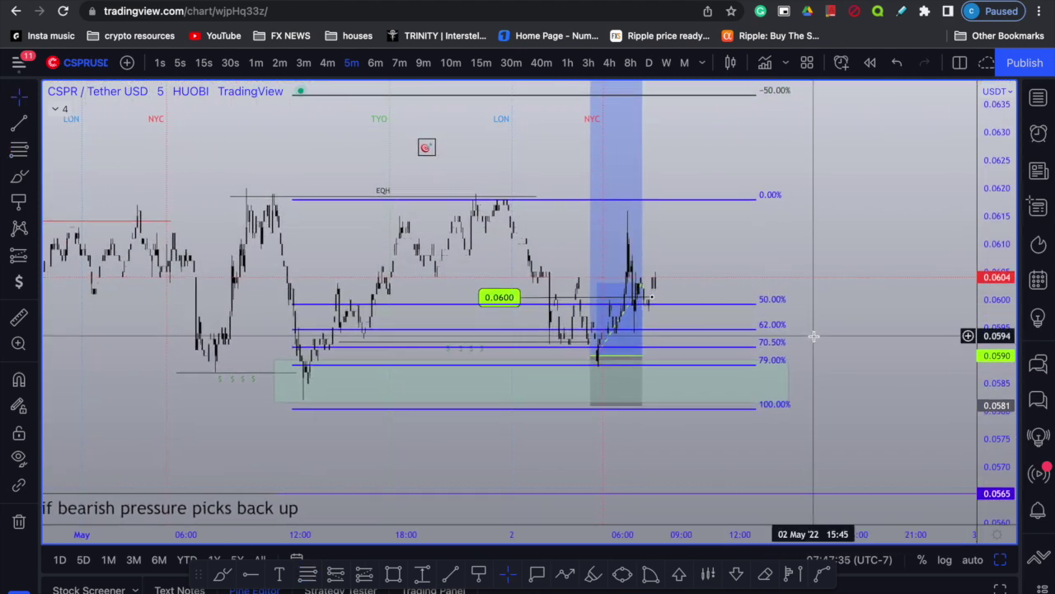
scroll(814, 335, "right", 3)
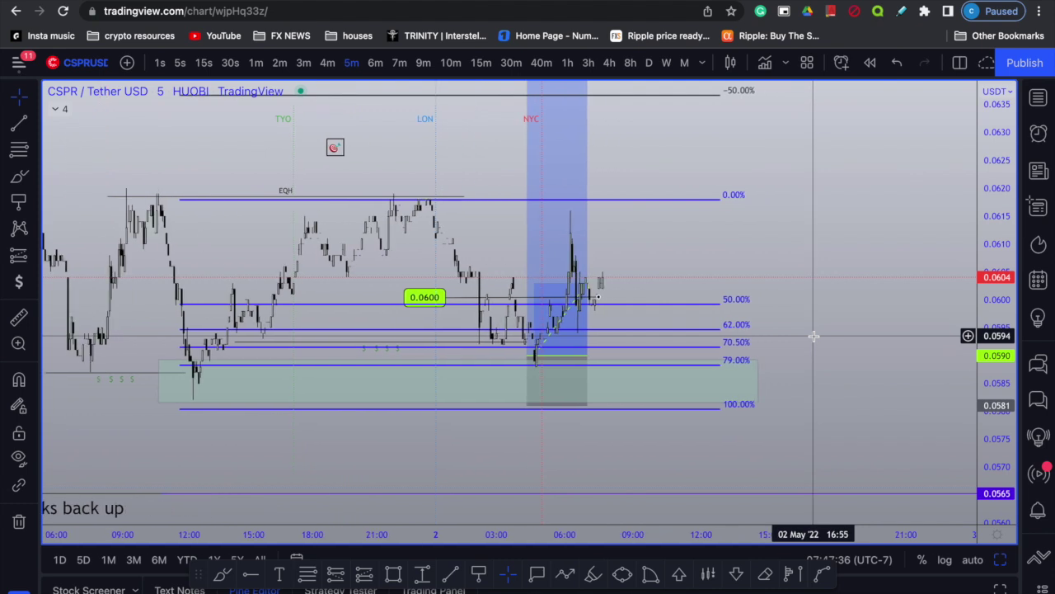
left_click(551, 366)
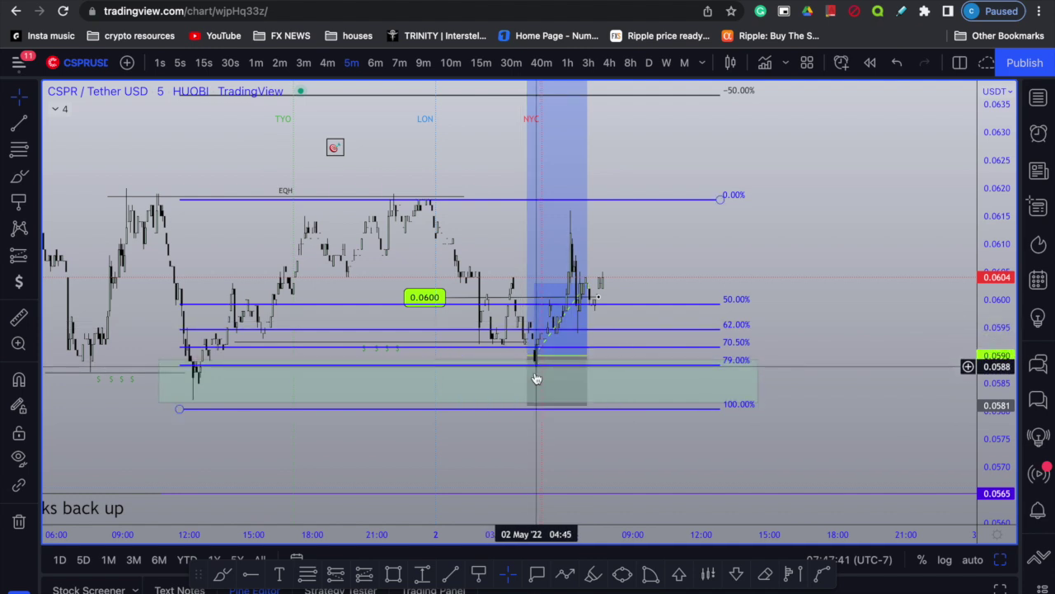
left_click(494, 199)
key("Delete")
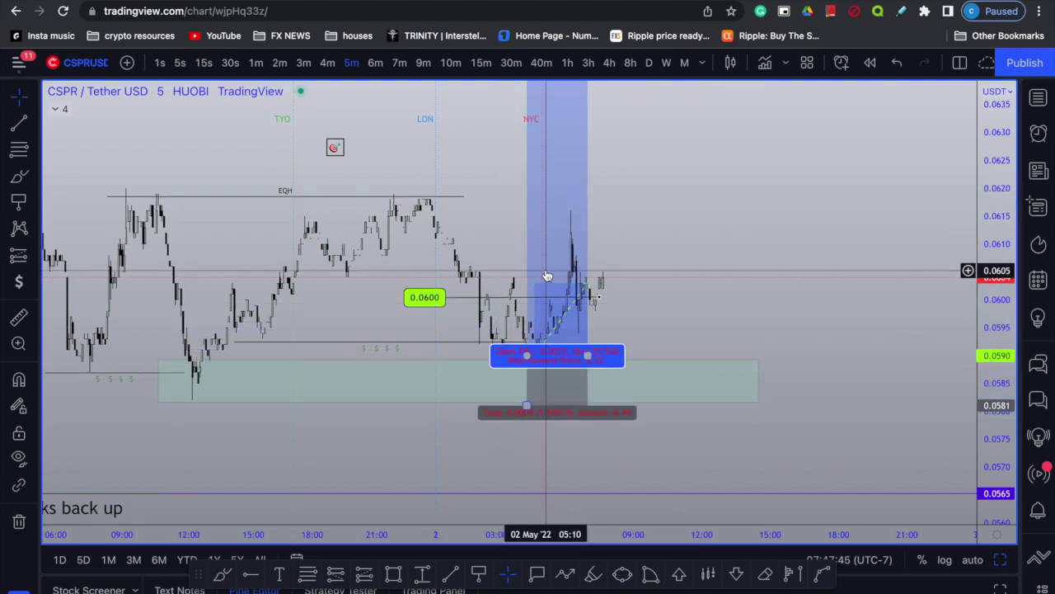
Brush a red underline along the 2 May lows, a circle around the New York sweep and a rising line to about 0.0615
scroll(545, 269, "up", 7)
scroll(545, 269, "left", 5)
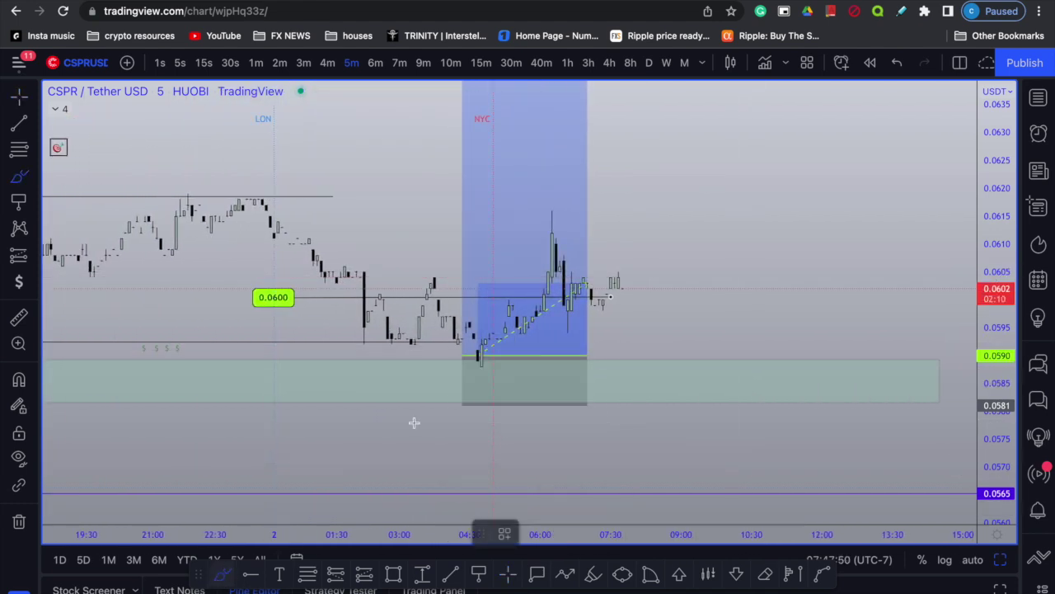
left_click_drag(474, 347, 336, 344)
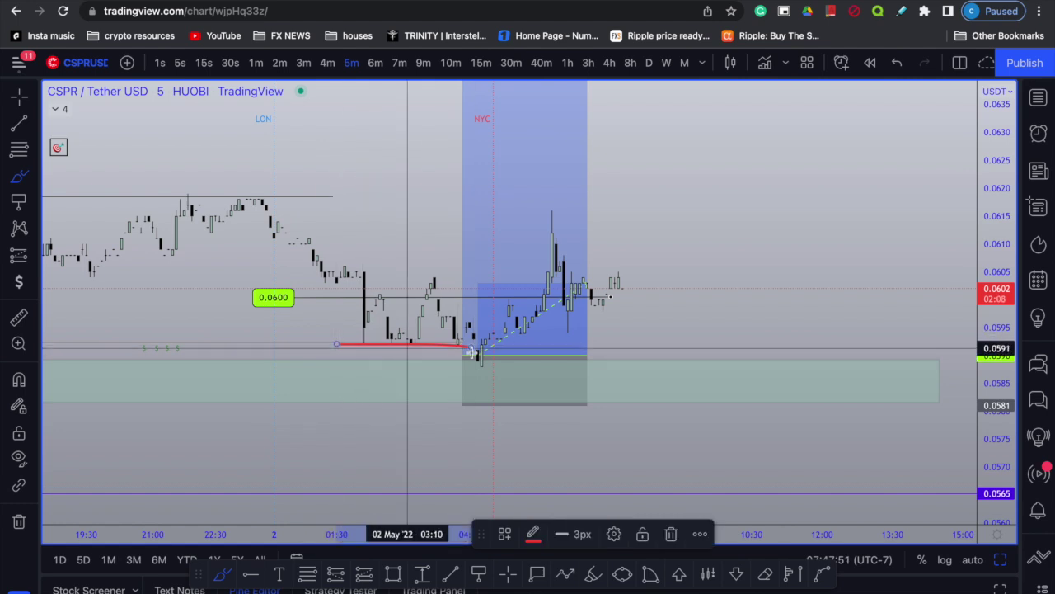
left_click_drag(480, 356, 564, 216)
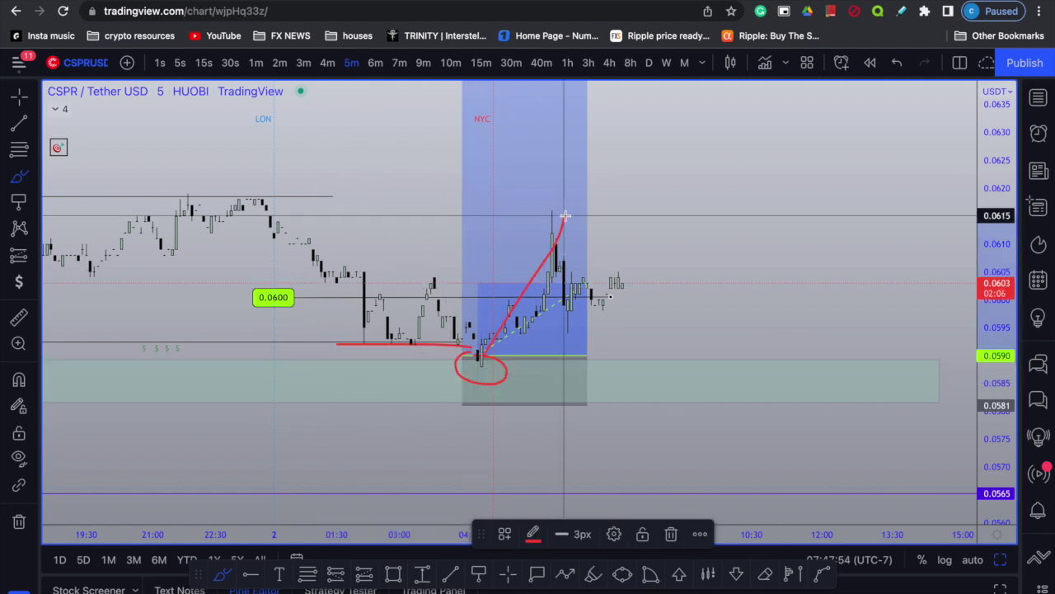
Examine the wider price action from the 29 April Tokyo box through the A-to-B drop to the long position
scroll(593, 312, "down", 5)
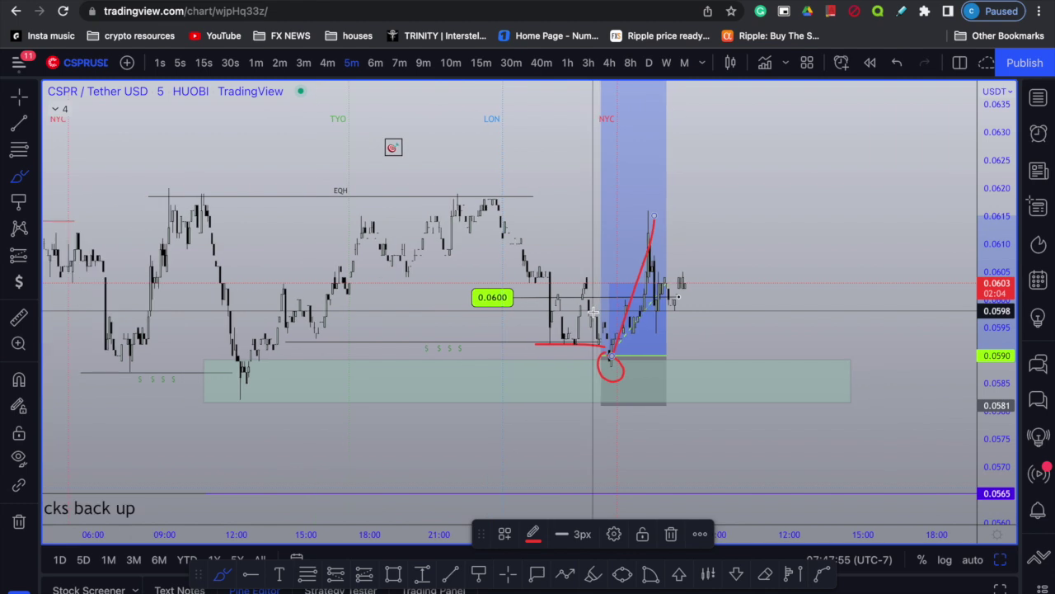
scroll(592, 312, "down", 2)
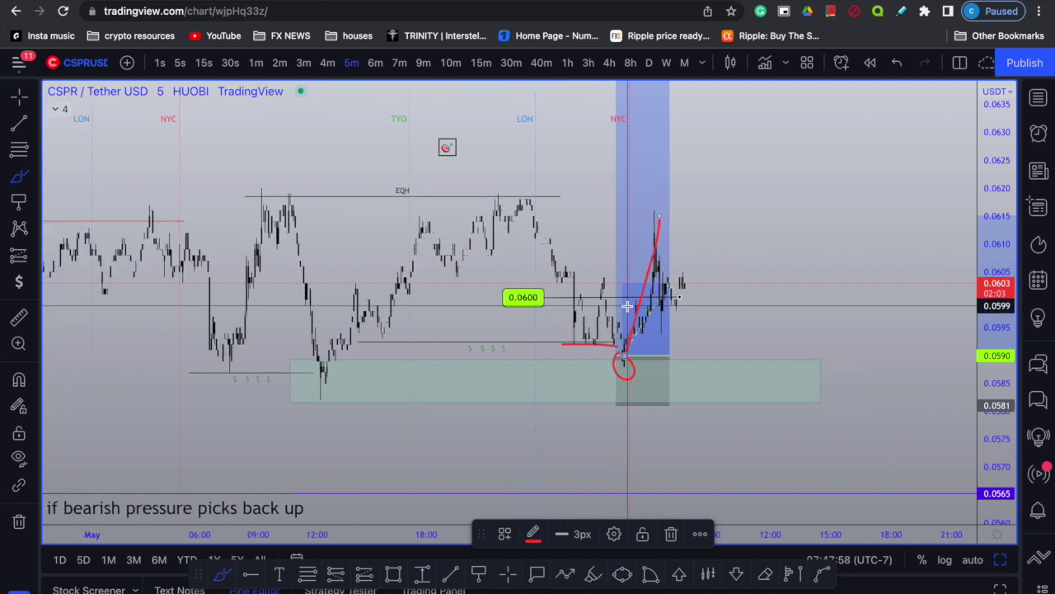
scroll(631, 305, "down", 2)
left_click_drag(1001, 268, 1008, 392)
scroll(947, 363, "down", 3)
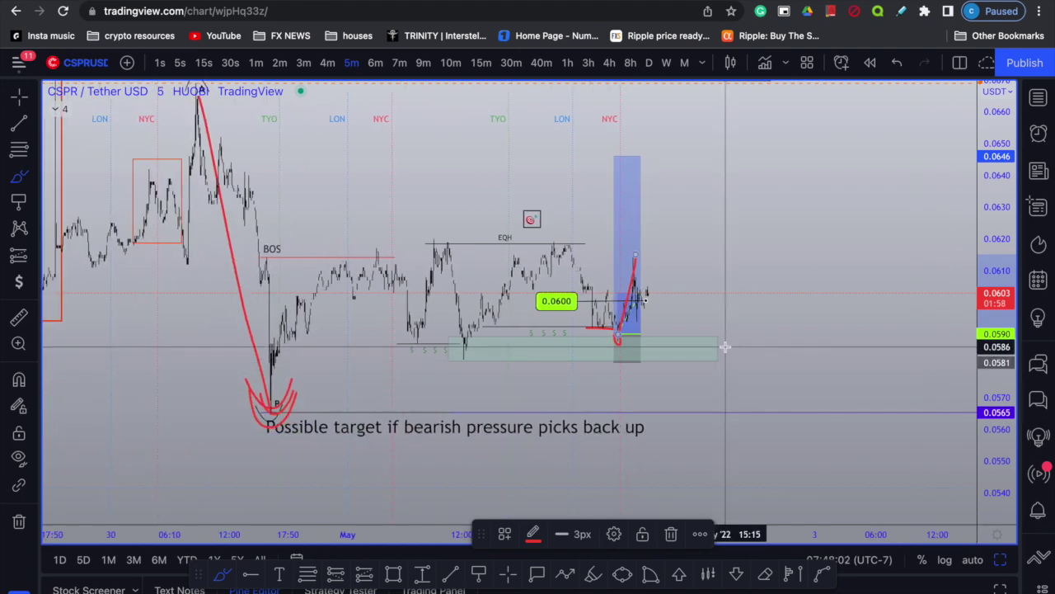
scroll(676, 292, "down", 3)
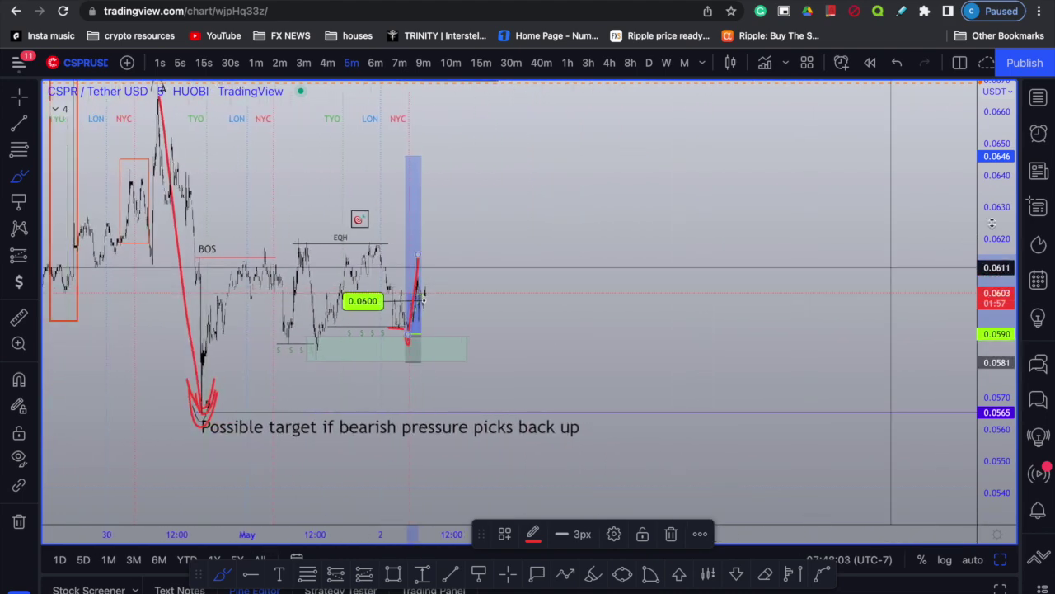
left_click_drag(1025, 326, 1016, 375)
scroll(608, 231, "up", 3)
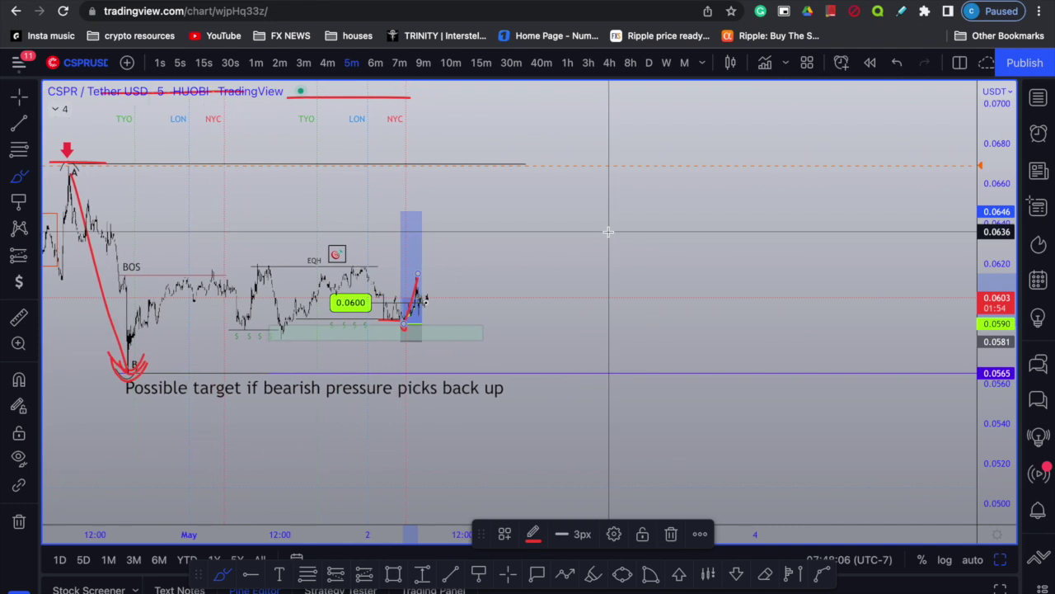
scroll(608, 232, "left", 3)
scroll(629, 232, "left", 5)
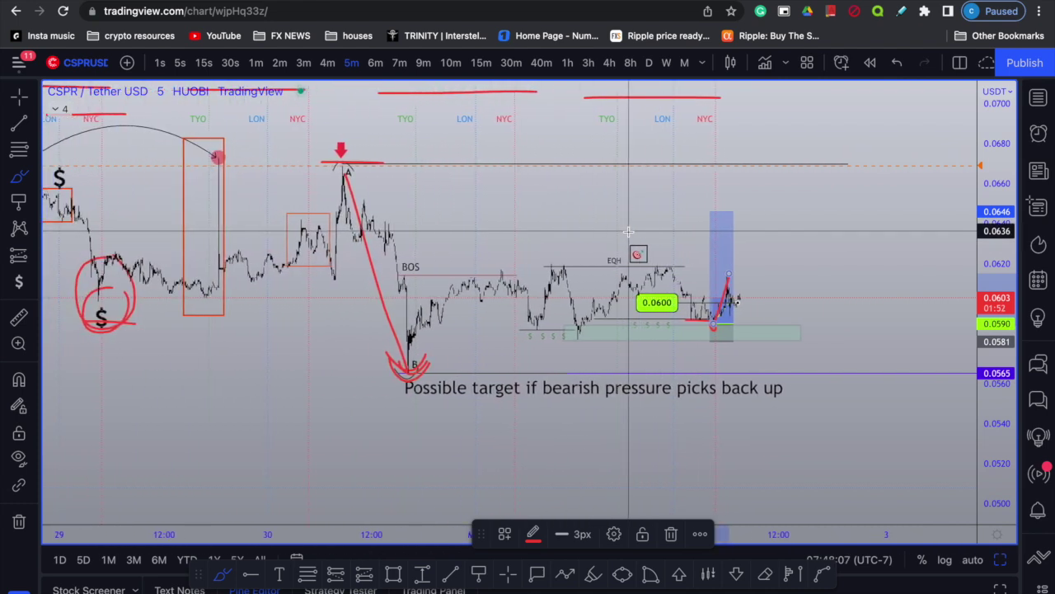
Sketch an arc over the high at A, a line across the Tokyo spike and strokes down toward B, and undo them
left_click_drag(319, 140, 406, 177)
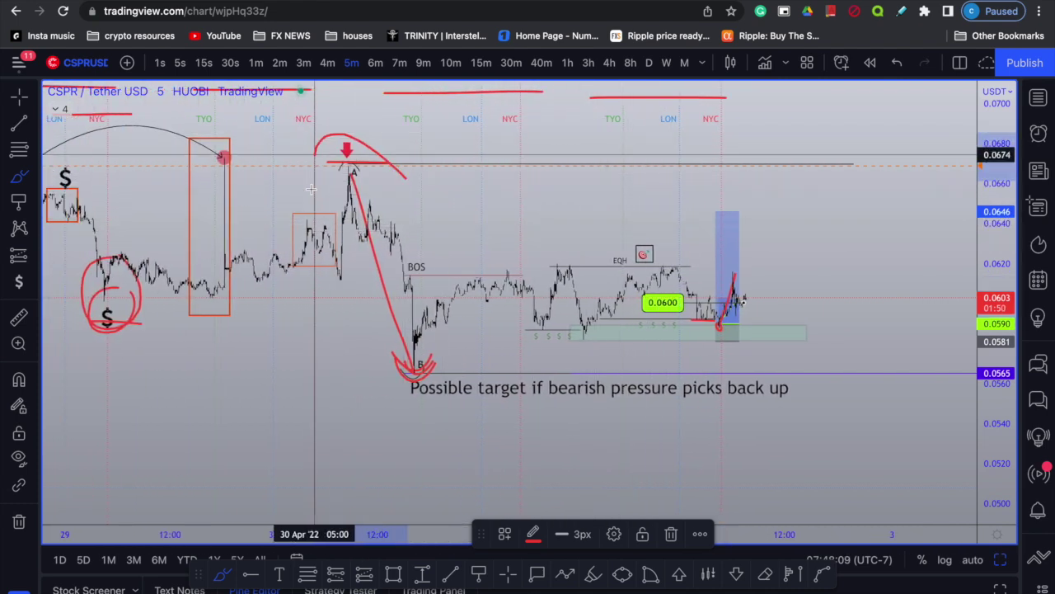
scroll(310, 189, "left", 3)
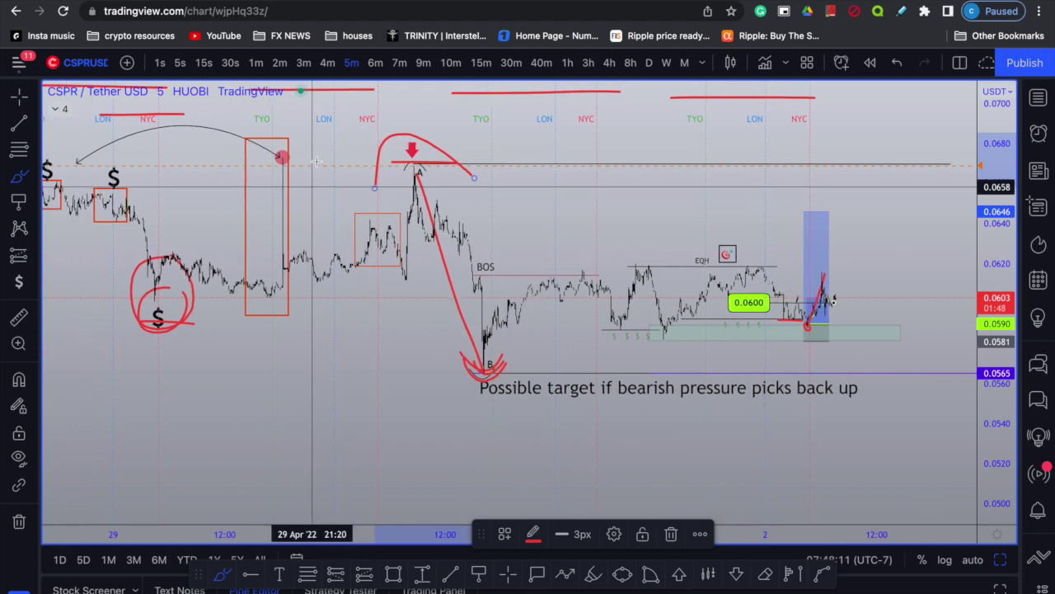
left_click_drag(325, 156, 216, 154)
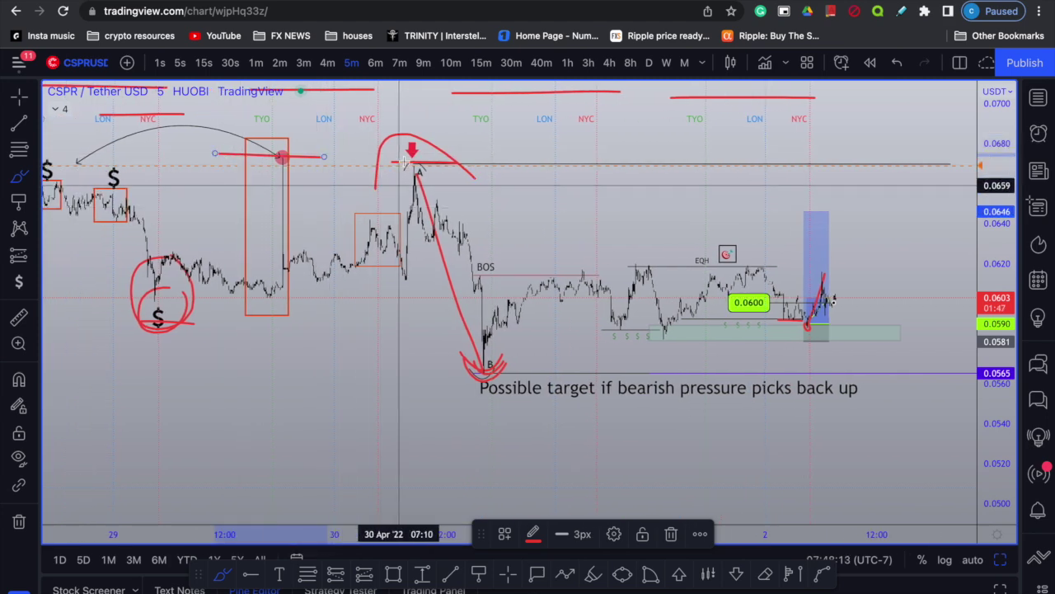
scroll(486, 363, "right", 2)
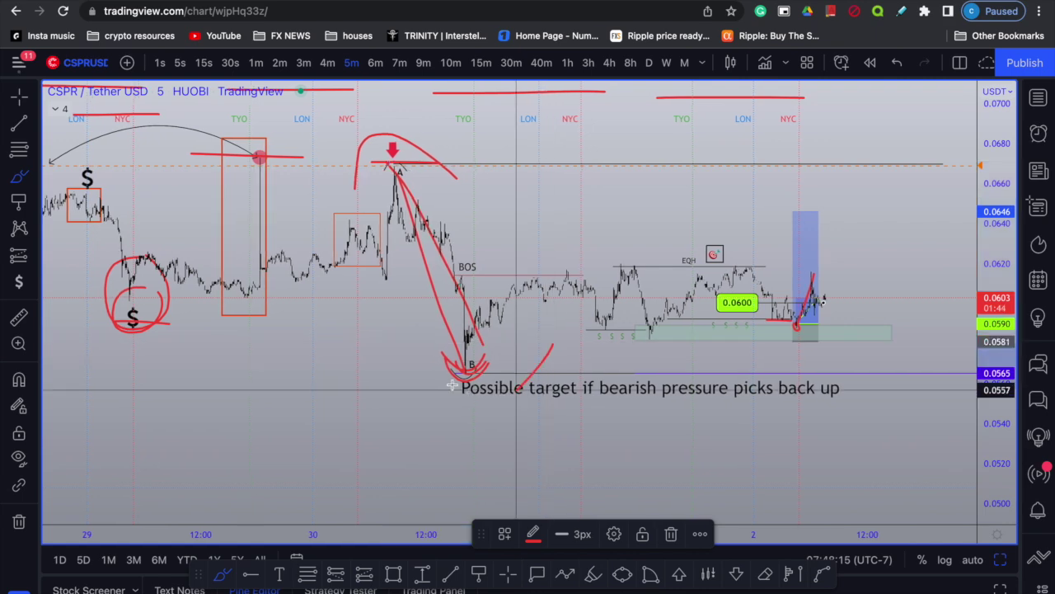
scroll(429, 365, "down", 1)
key("super+z")
key("super+z")
key("super+z")
key("super+z")
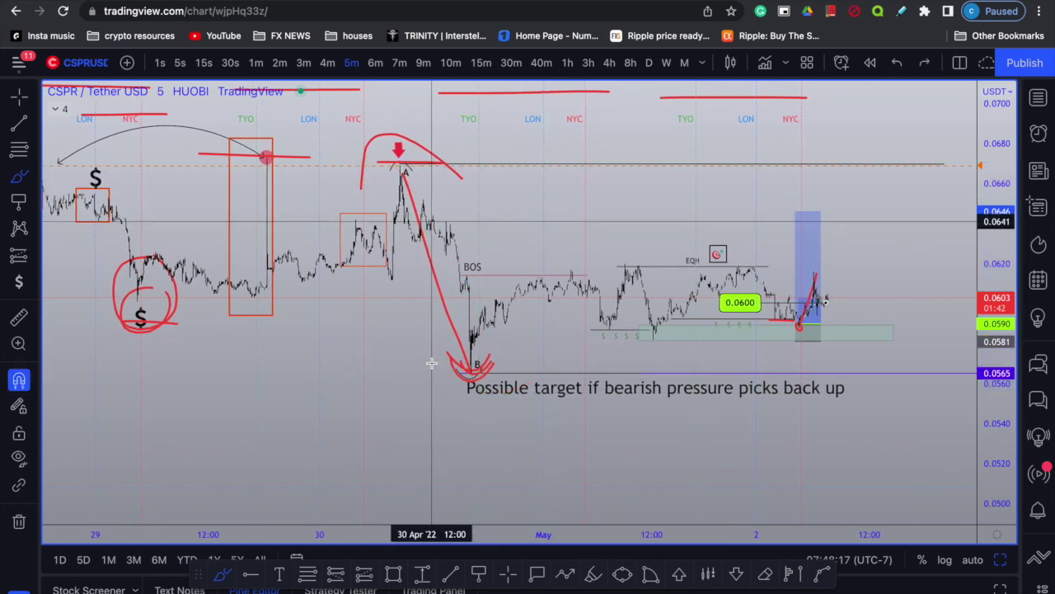
Circle the price range after B in red, add a leftward arrow below the 29–30 April price and an arc over the 1 May highs
scroll(436, 355, "right", 2)
scroll(441, 350, "right", 5)
scroll(441, 348, "left", 10)
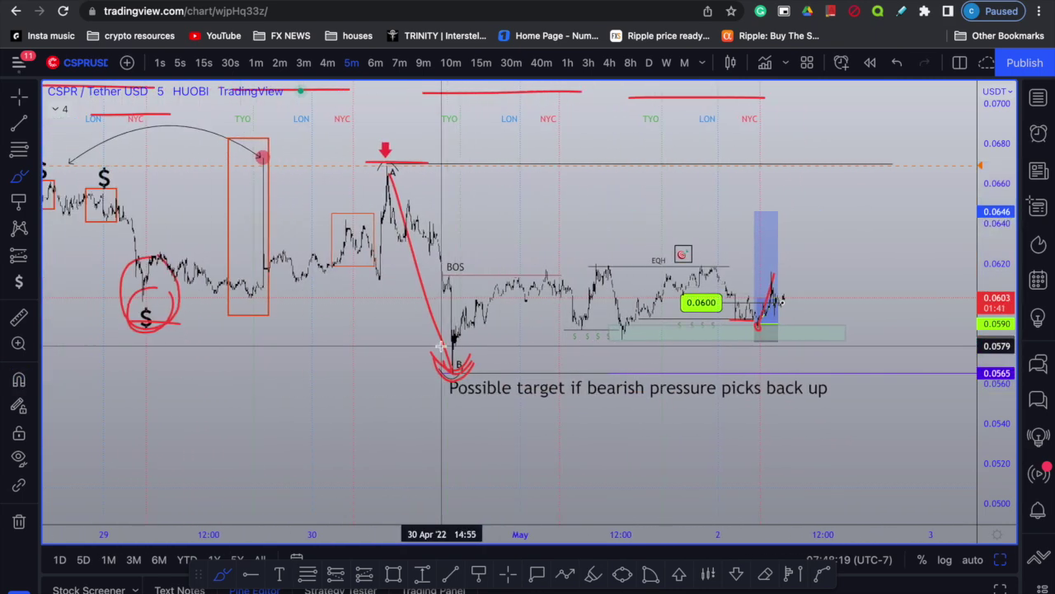
scroll(441, 346, "right", 10)
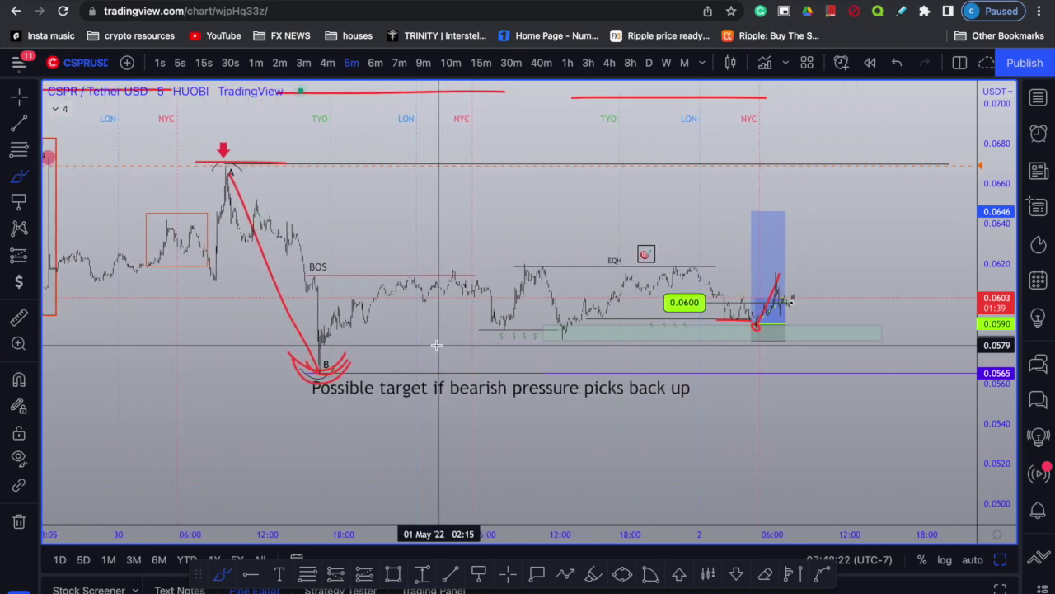
mouse_move(458, 263)
left_mouse_down()
mouse_move(416, 254)
mouse_move(302, 362)
mouse_move(525, 334)
left_mouse_up()
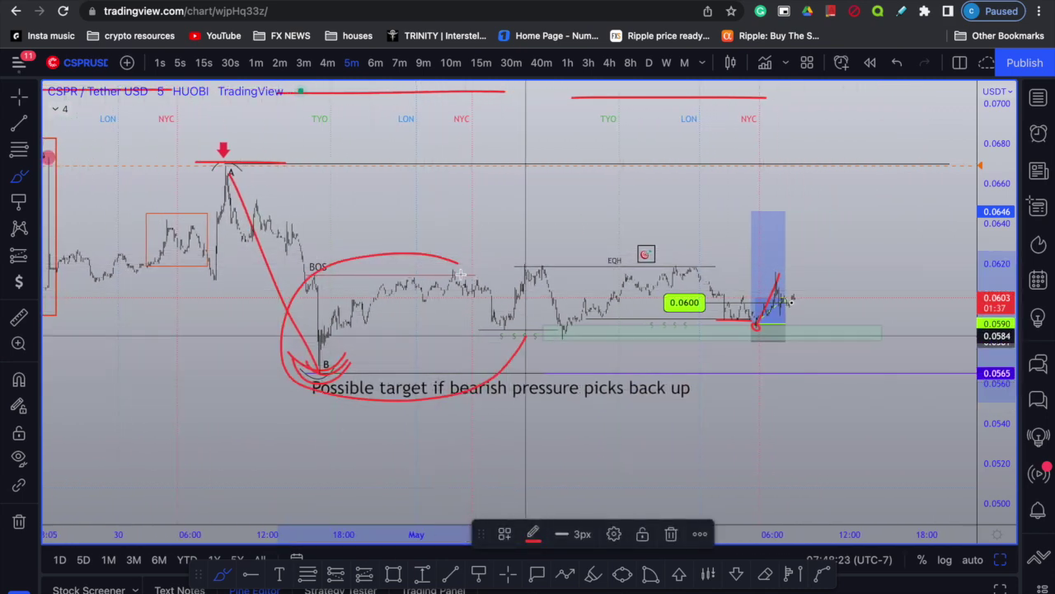
scroll(243, 352, "left", 6)
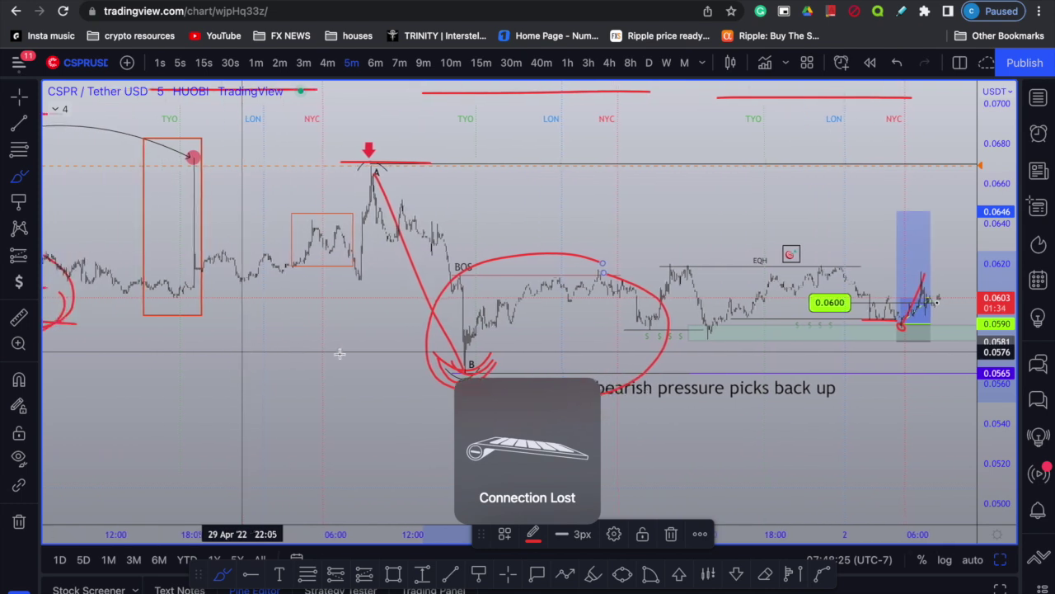
mouse_move(357, 348)
left_mouse_down()
mouse_move(155, 336)
mouse_move(199, 357)
left_mouse_up()
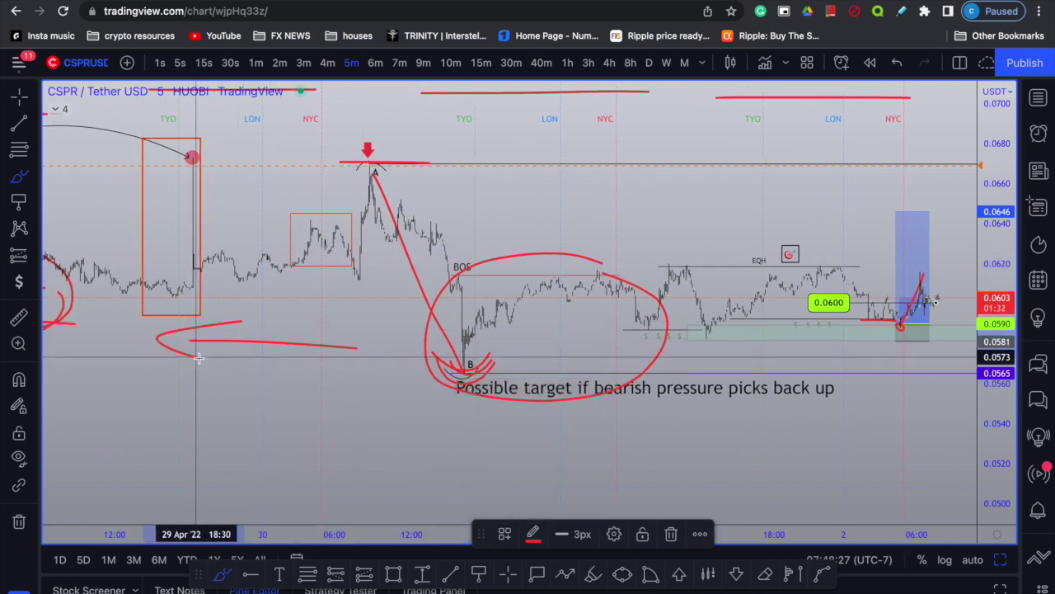
mouse_move(623, 272)
left_mouse_down()
mouse_move(608, 243)
mouse_move(565, 271)
left_mouse_up()
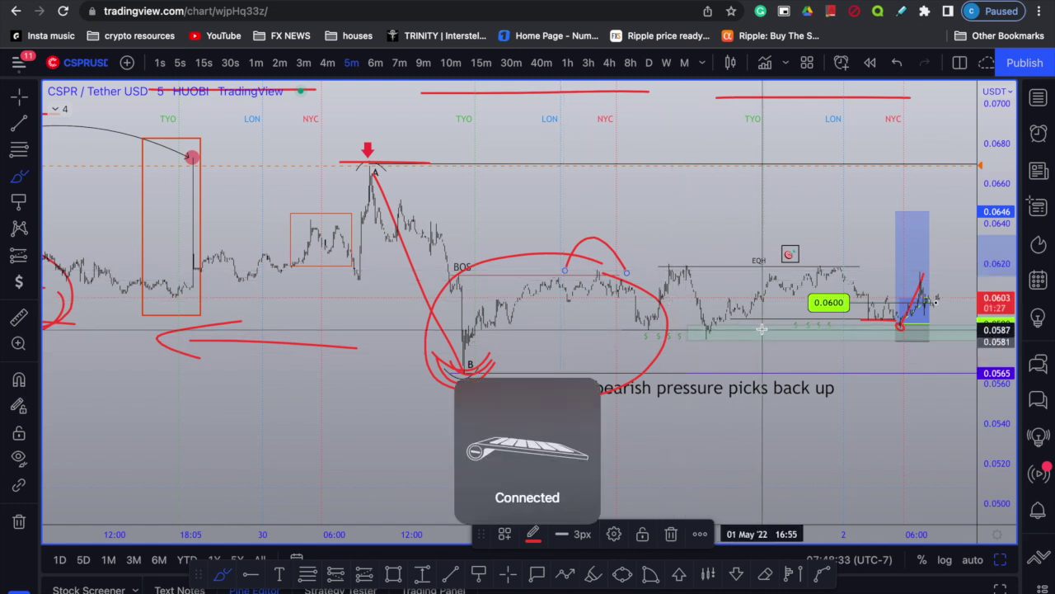
Sketch an arc under the 1 May lows, a line from B, an underline and a line rising to the target icon, and undo them
left_click_drag(760, 329, 732, 356)
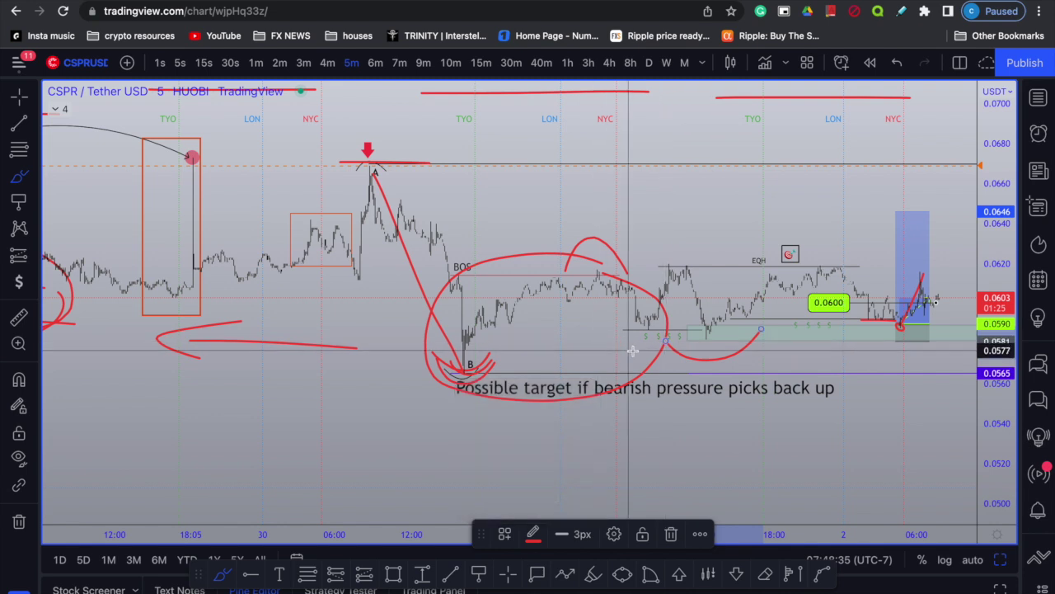
left_click_drag(631, 352, 490, 364)
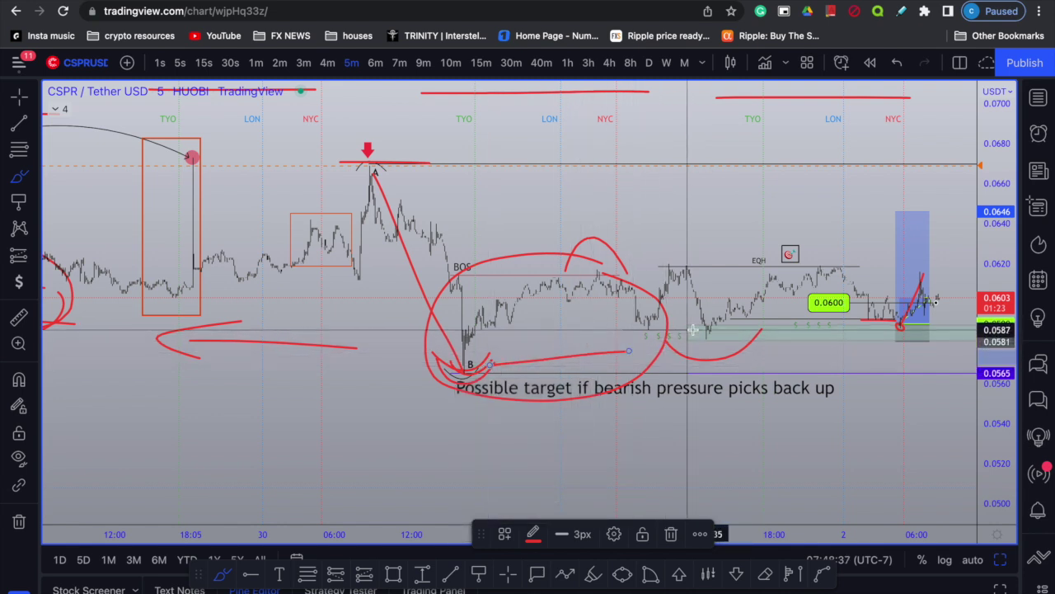
left_click_drag(705, 335, 794, 259)
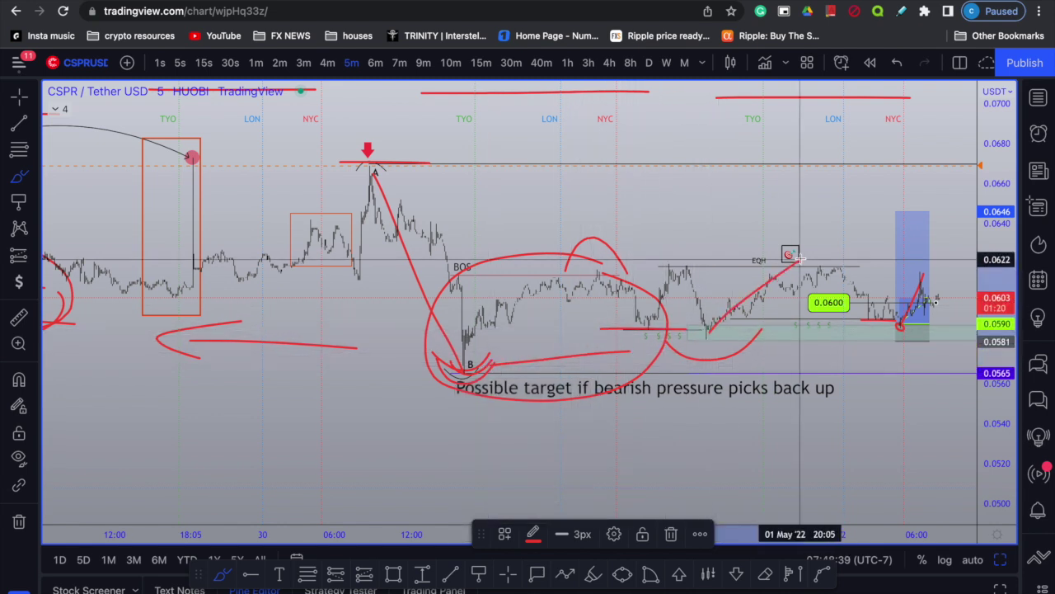
scroll(794, 260, "right", 5)
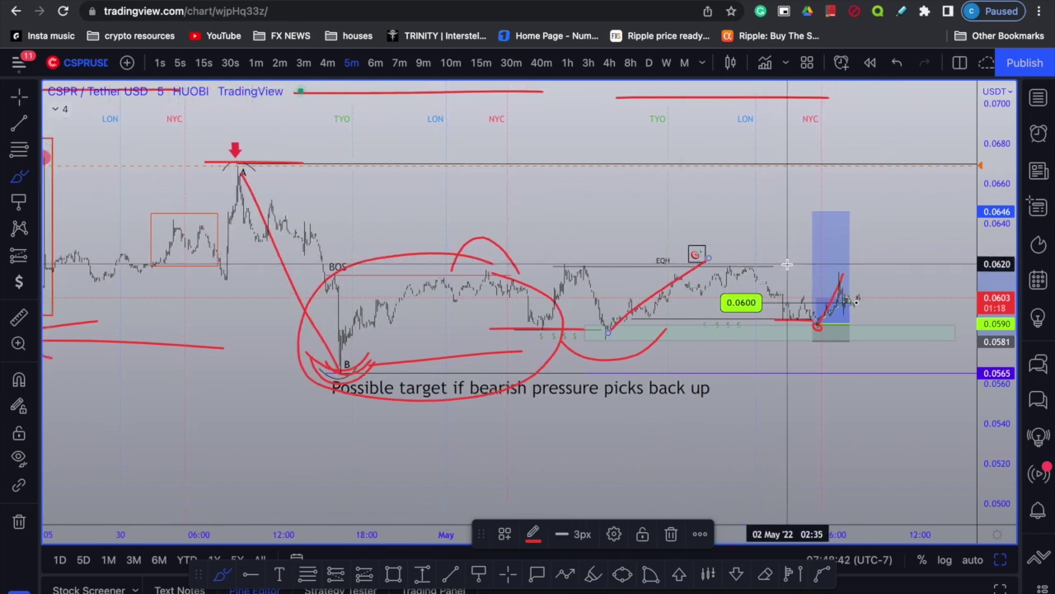
scroll(786, 264, "left", 4)
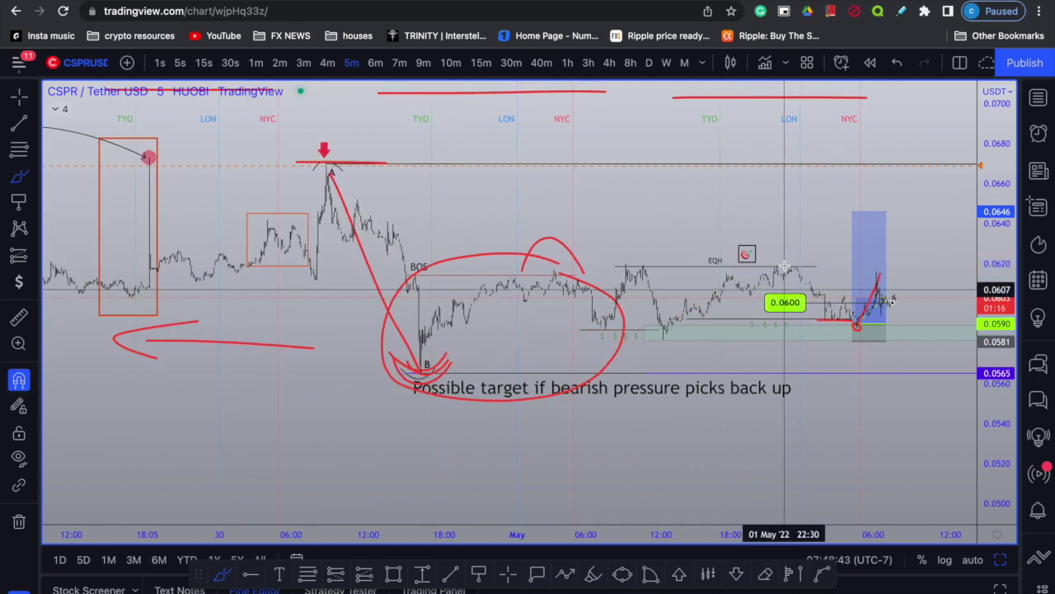
Examine the price action around the 2 May New York entry, the long position and the green demand zone
scroll(783, 264, "right", 3)
scroll(780, 265, "left", 3)
scroll(766, 269, "right", 1)
scroll(767, 269, "right", 3)
scroll(763, 269, "left", 2)
scroll(760, 268, "right", 3)
scroll(760, 268, "right", 6)
left_click_drag(983, 417, 966, 309)
scroll(627, 332, "left", 1)
scroll(626, 333, "up", 3)
scroll(626, 332, "right", 2)
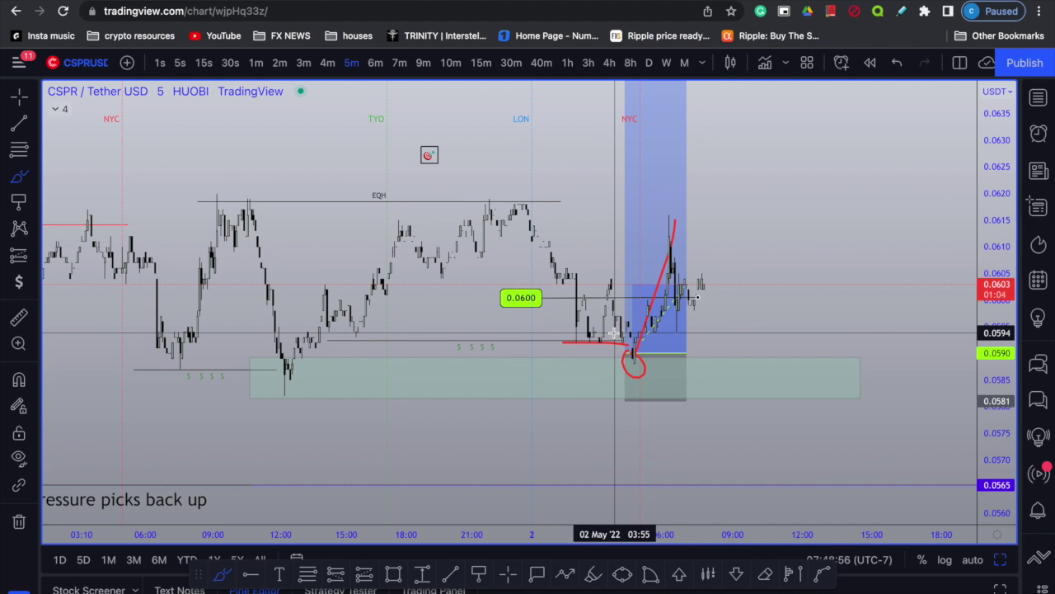
Sketch a red arc under the lows before the 2 May New York open, a line across its session label and a short stroke at the entry
left_click_drag(580, 349, 561, 336)
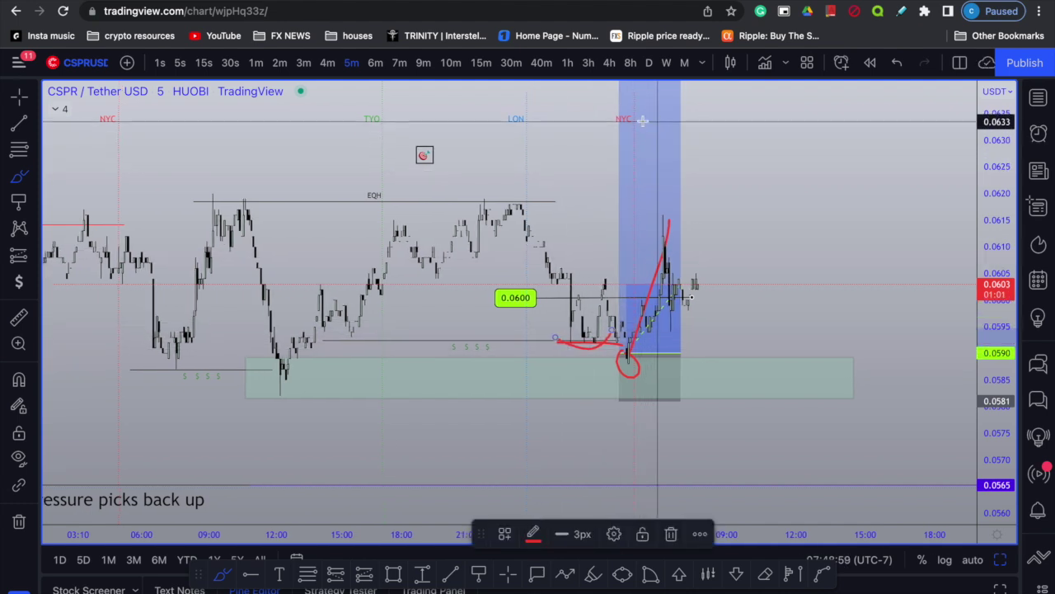
left_click_drag(657, 121, 556, 120)
scroll(577, 229, "down", 1)
scroll(577, 230, "up", 3)
scroll(577, 229, "up", 3)
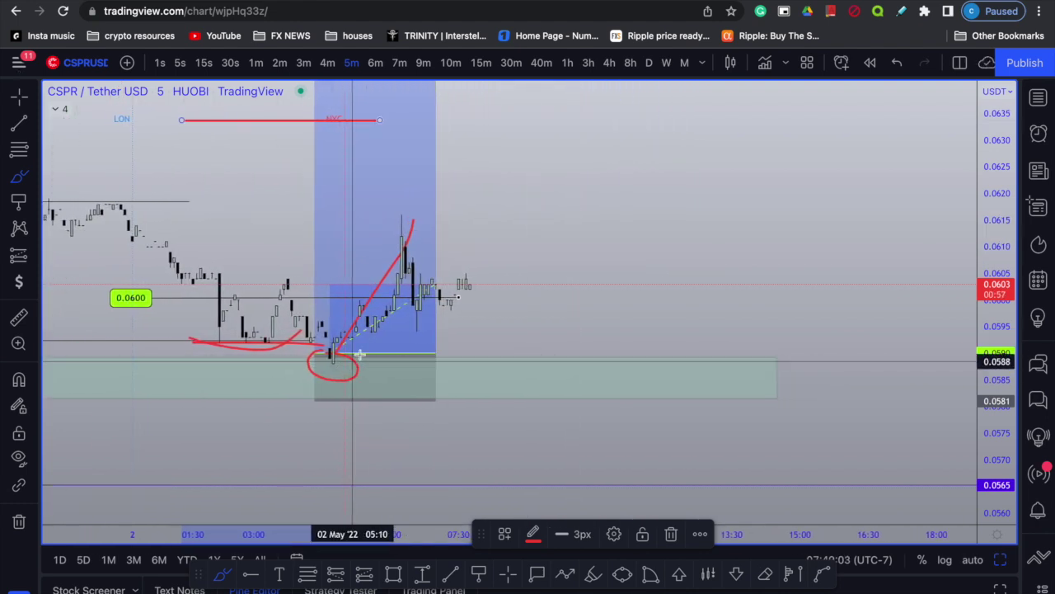
left_click_drag(372, 348, 328, 366)
Mark the first May London–New York window with a red line, and arc the demand-zone low, the EQH highs and the 2 May New York low
scroll(346, 363, "down", 3)
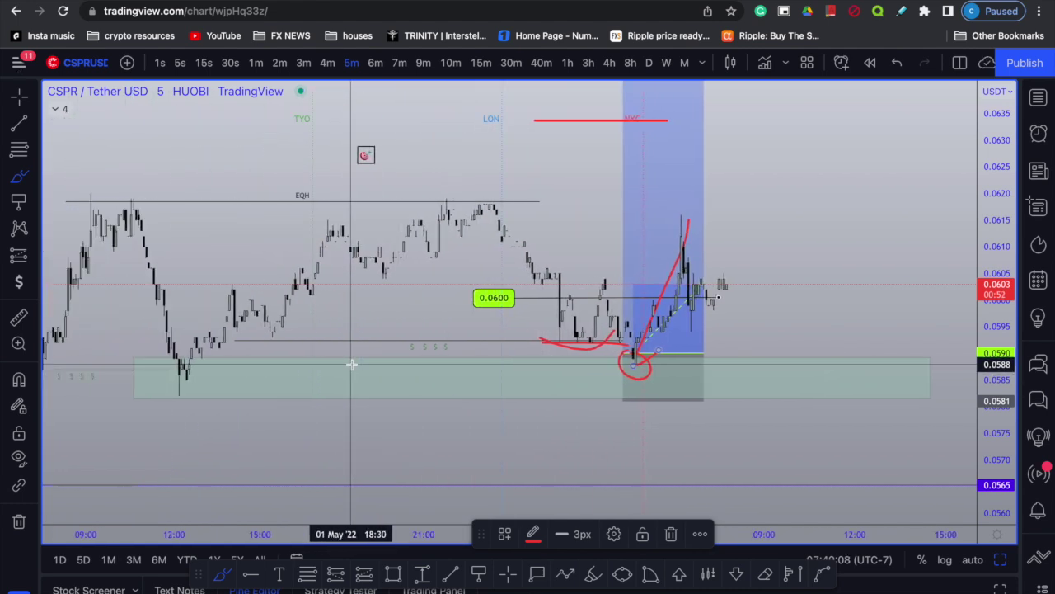
scroll(351, 365, "down", 5)
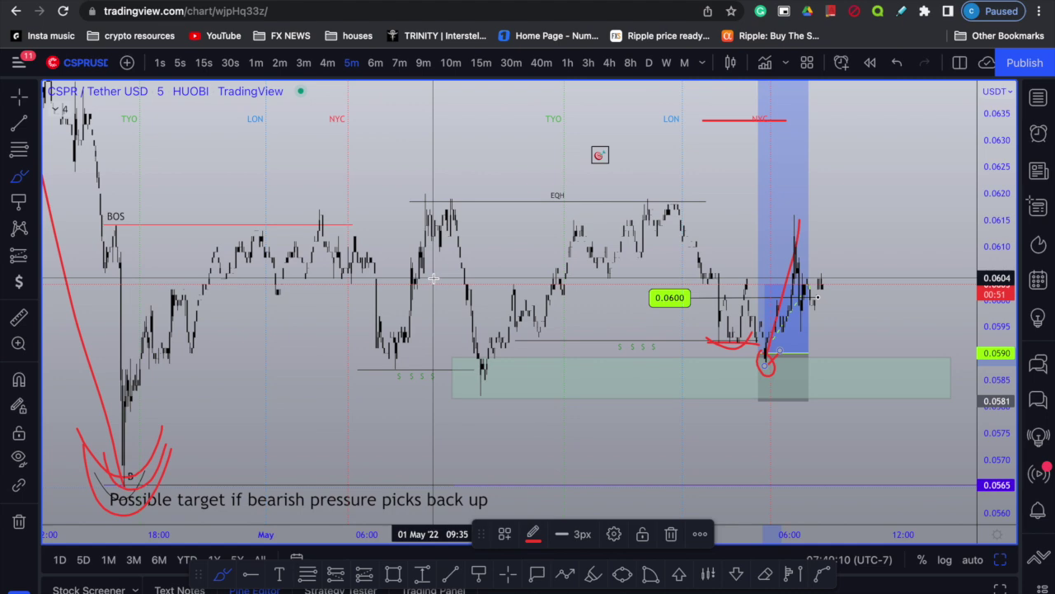
left_click_drag(400, 129, 235, 126)
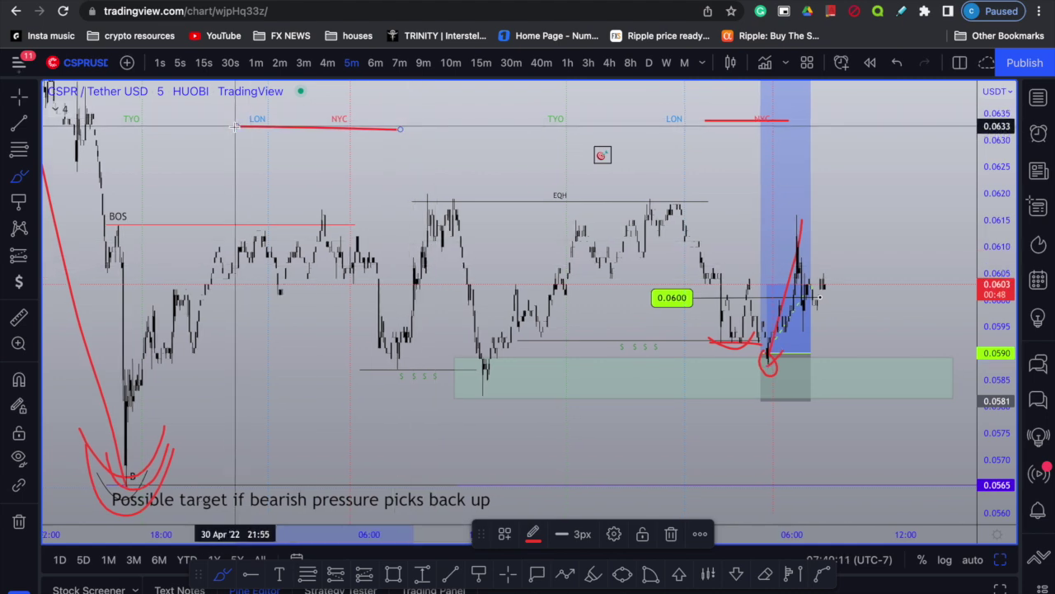
scroll(235, 126, "left", 1)
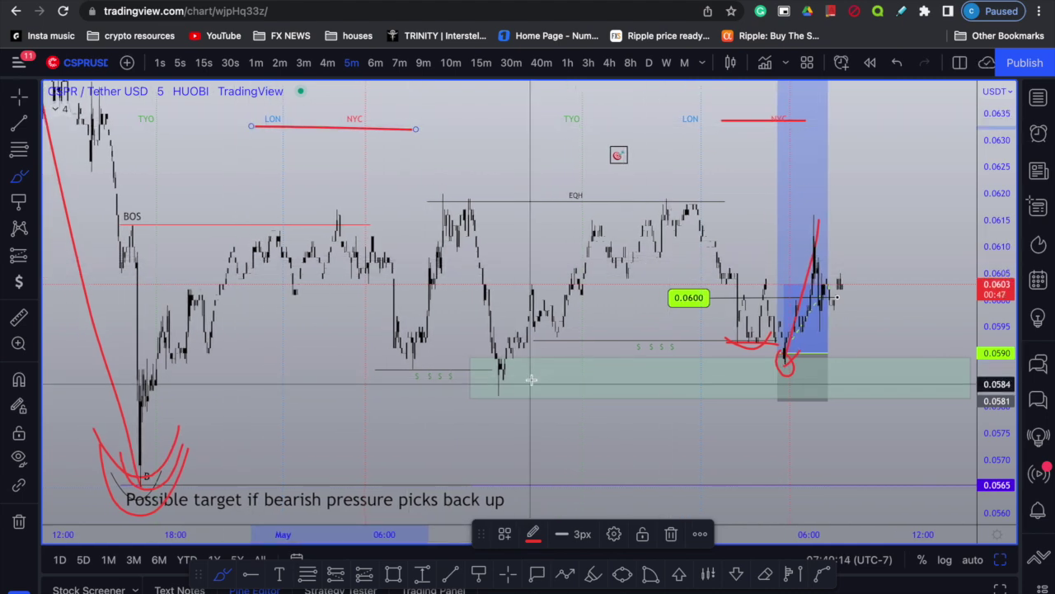
left_click_drag(544, 375, 450, 380)
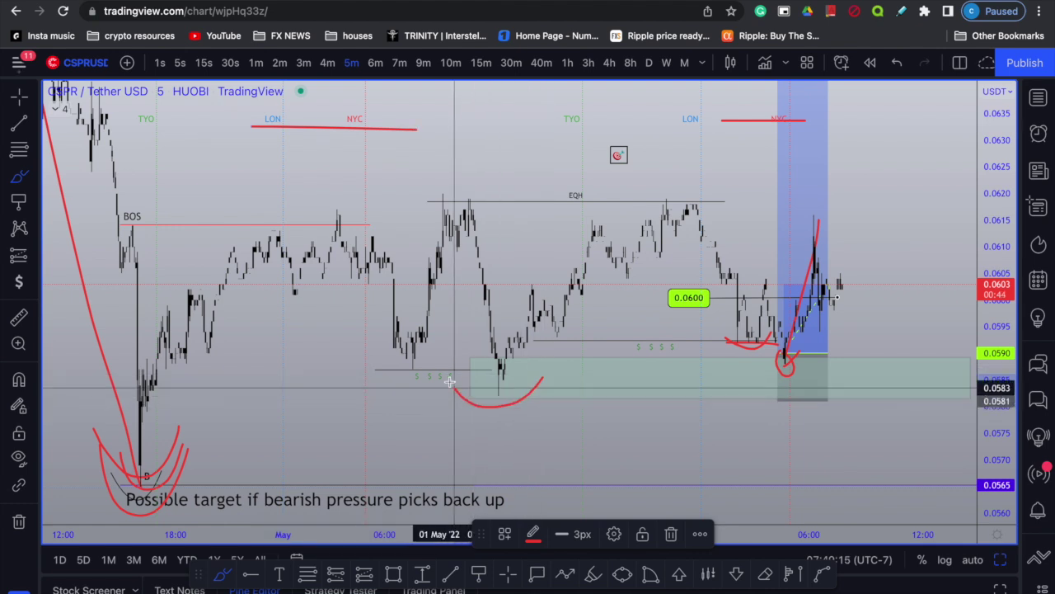
mouse_move(741, 225)
left_mouse_down()
mouse_move(662, 187)
mouse_move(639, 202)
left_mouse_up()
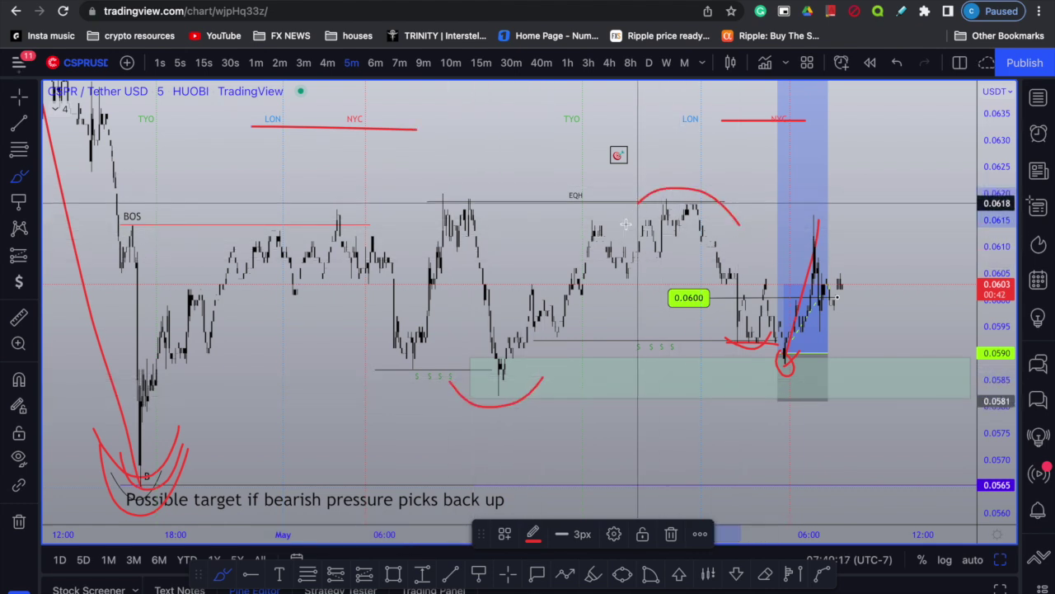
mouse_move(865, 337)
left_mouse_down()
mouse_move(785, 357)
mouse_move(750, 344)
left_mouse_up()
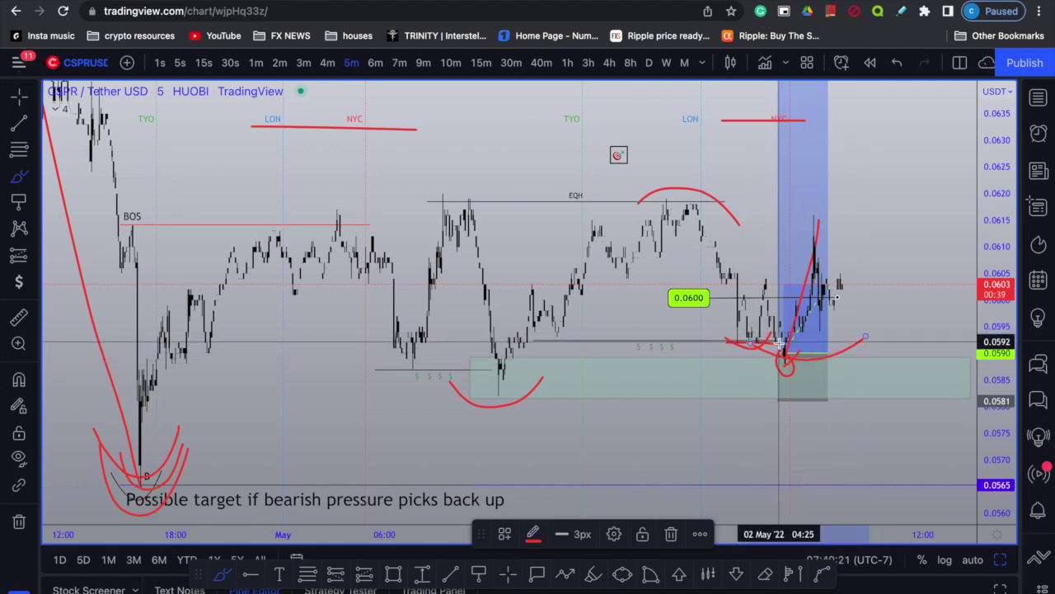
Examine the wider price action from the 28 April session boxes through the A-to-B drop to the long position
scroll(817, 324, "down", 3)
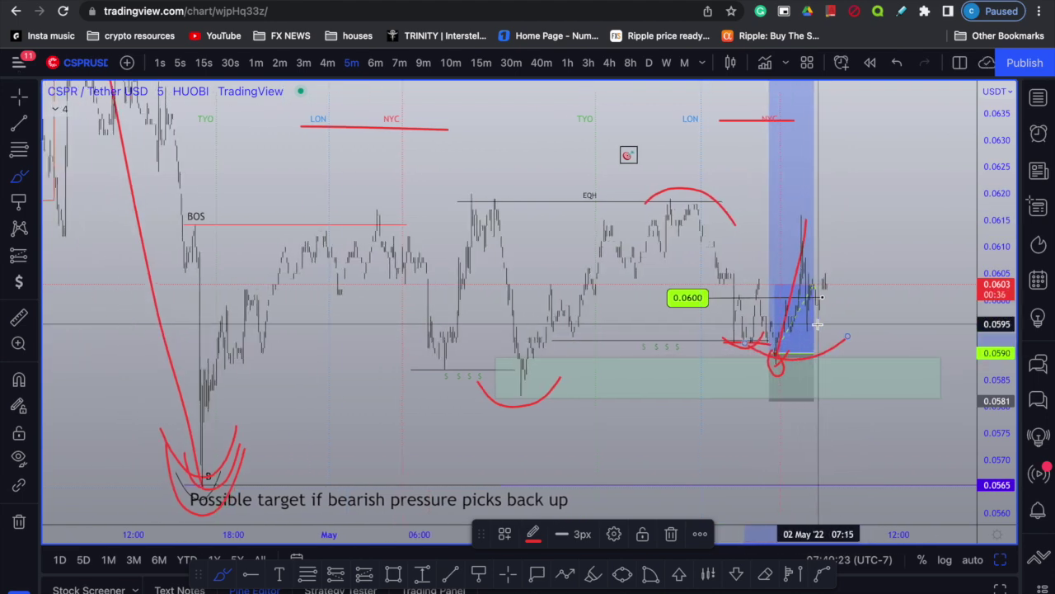
scroll(858, 286, "up", 1)
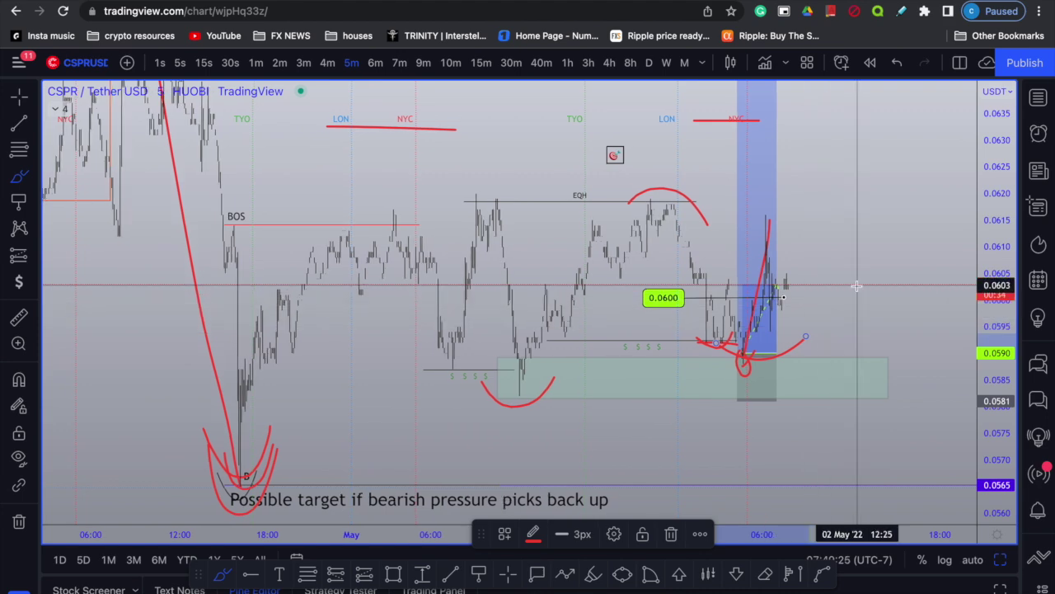
scroll(798, 149, "down", 1)
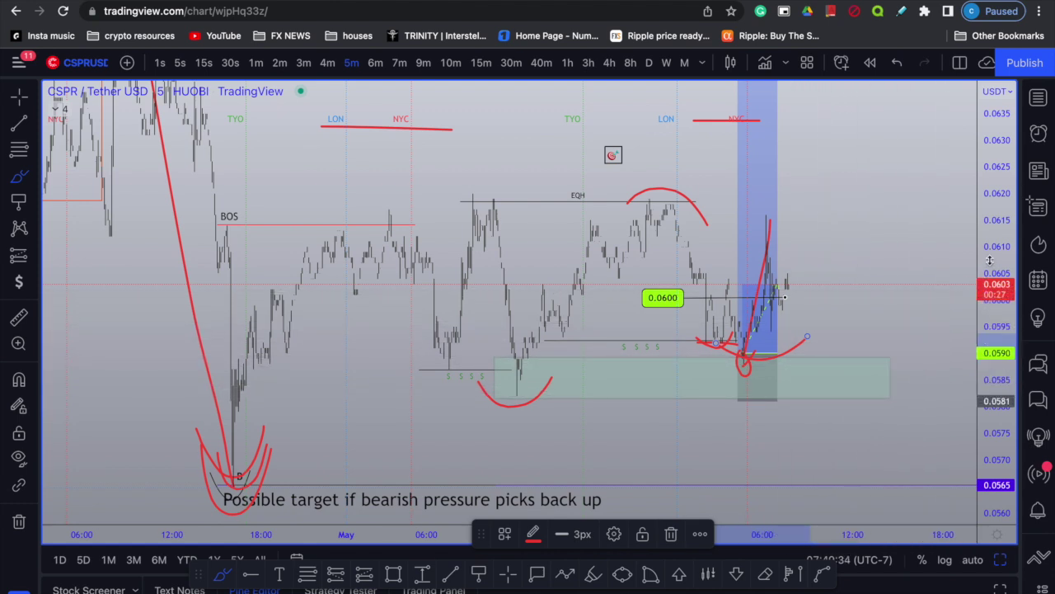
left_click_drag(990, 261, 990, 419)
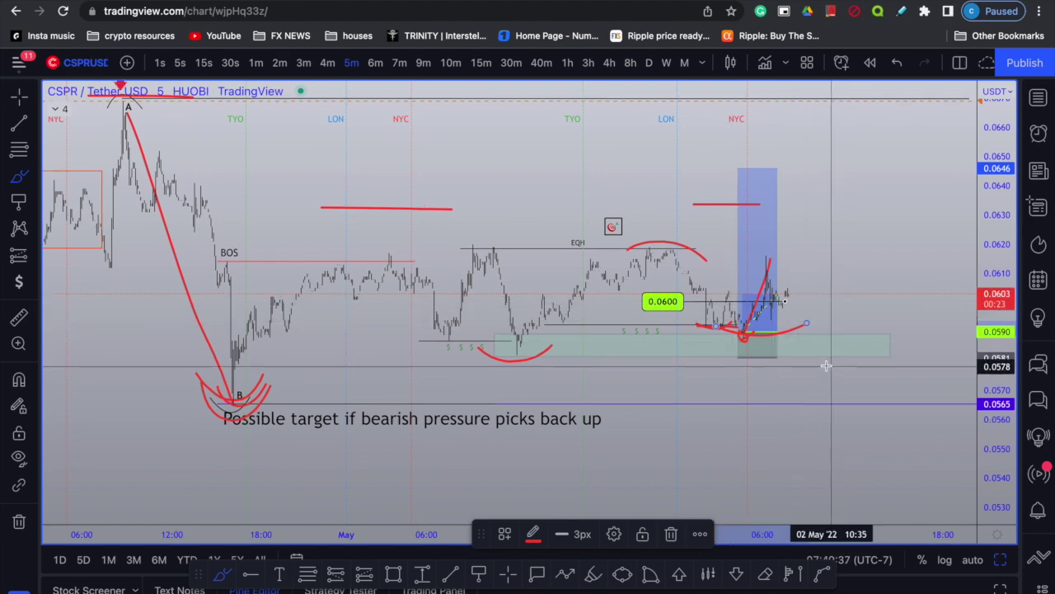
scroll(826, 365, "left", 10)
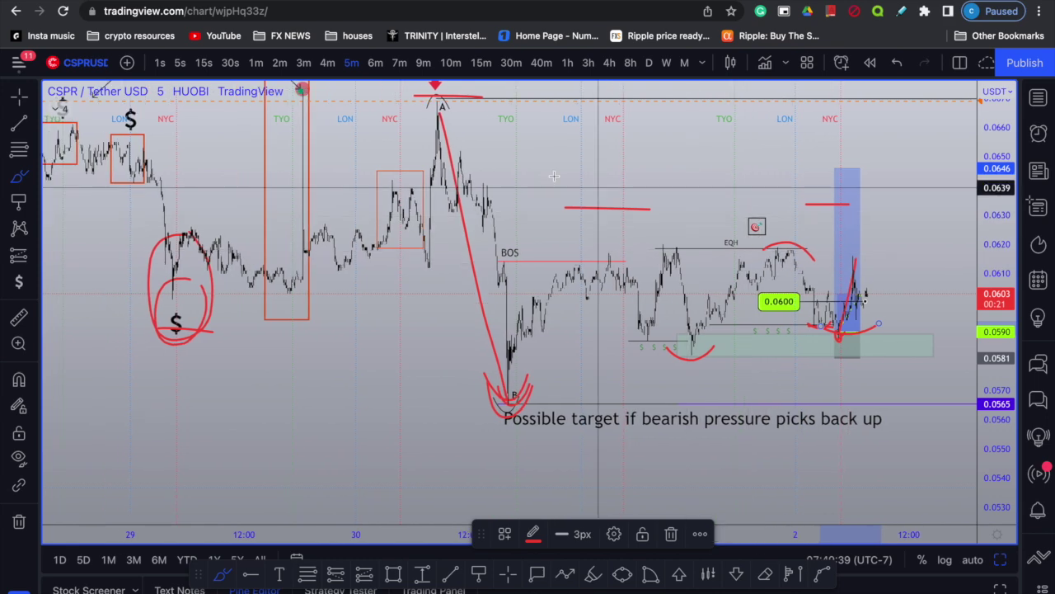
scroll(555, 176, "left", 3)
left_click_drag(998, 286, 996, 437)
scroll(905, 281, "down", 1)
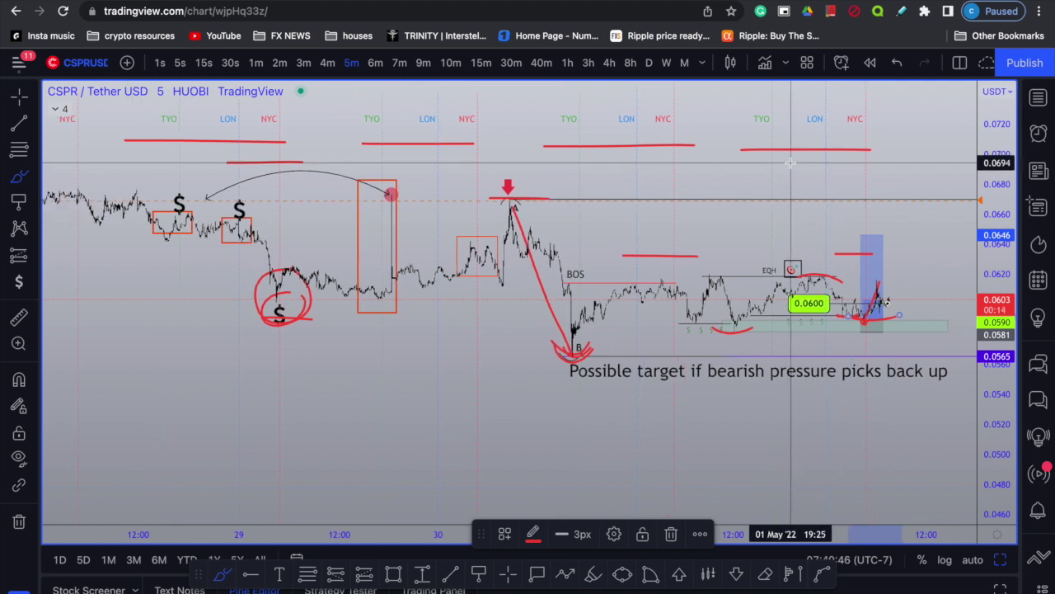
Remove all drawings from the chart and sketch a red arc over the 30 April high
scroll(799, 169, "right", 3)
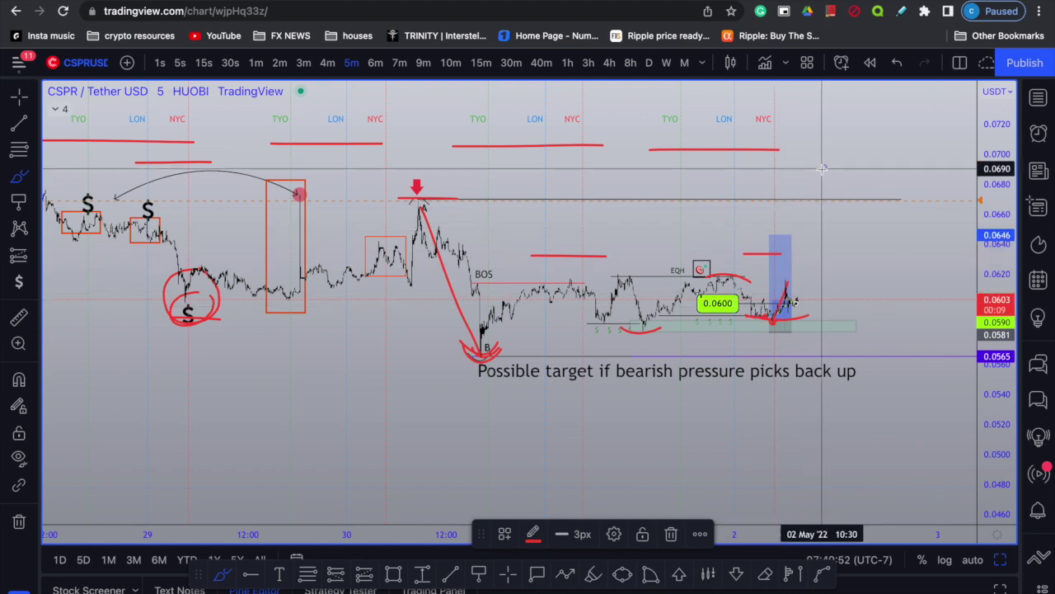
right_click(860, 295)
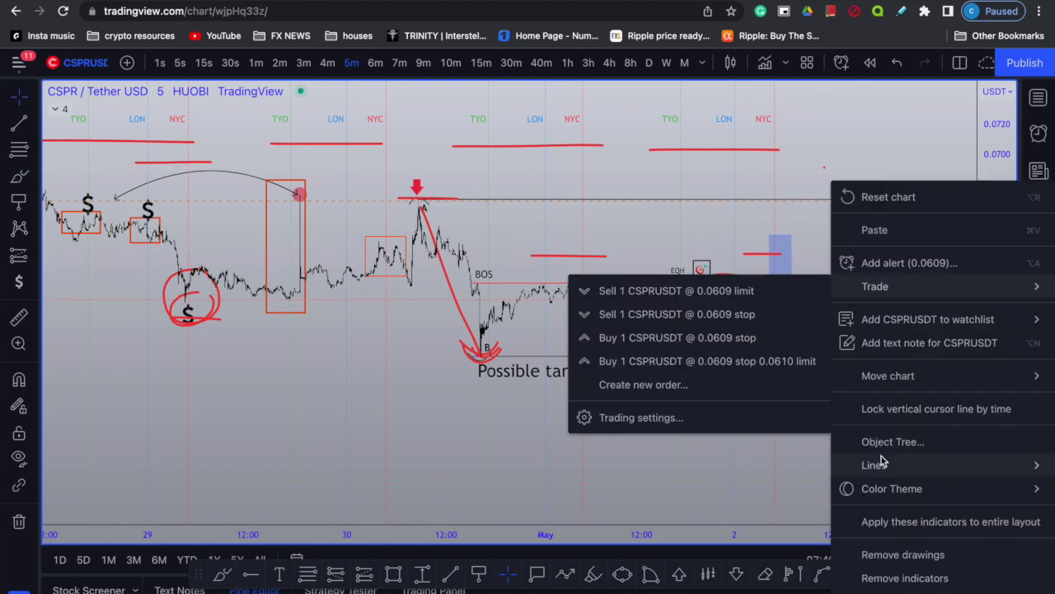
left_click(898, 555)
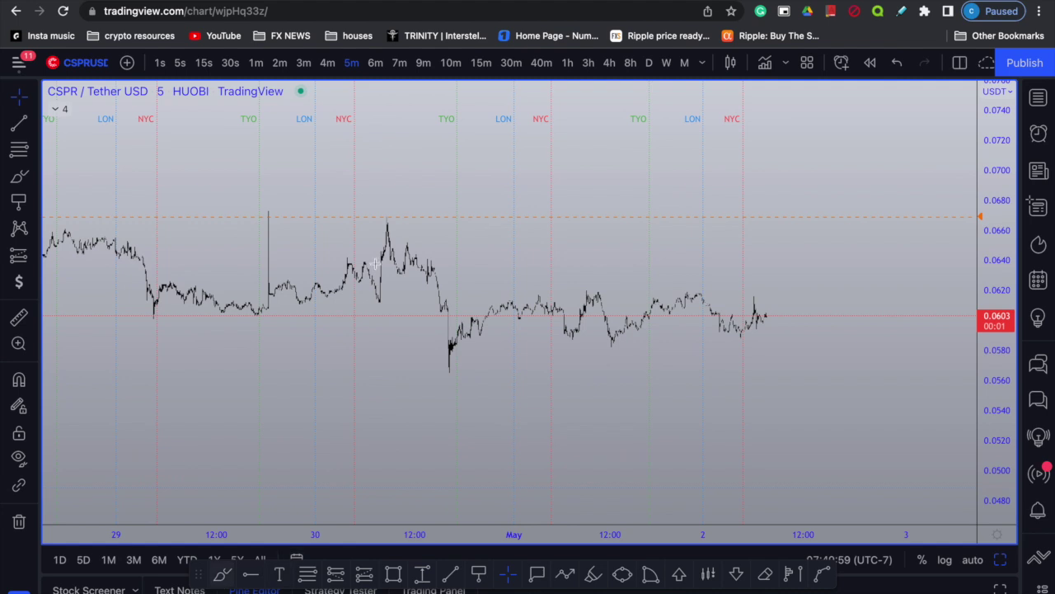
mouse_move(420, 228)
left_mouse_down()
mouse_move(370, 211)
mouse_move(360, 225)
left_mouse_up()
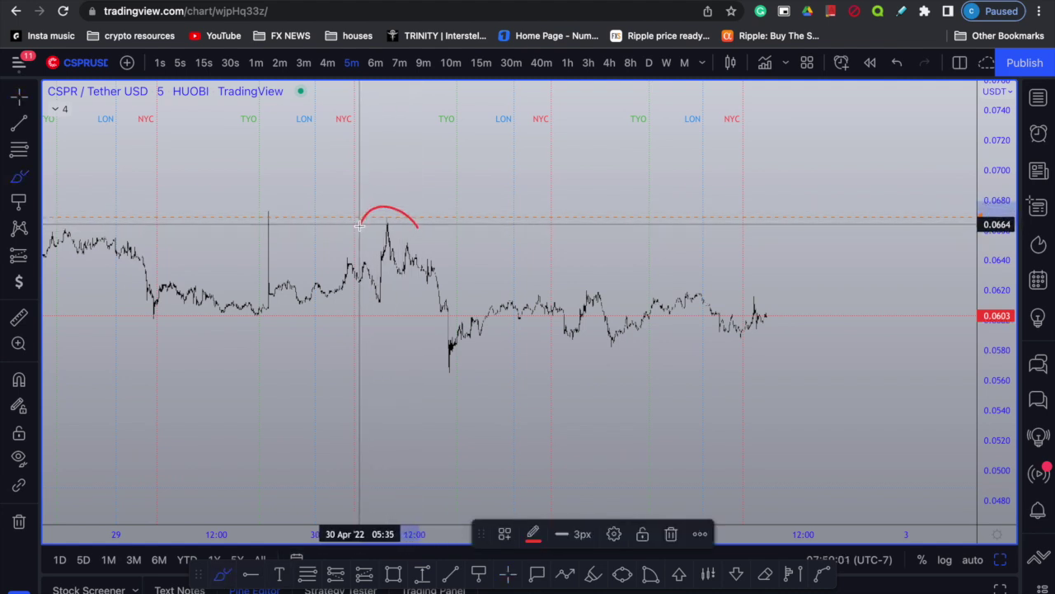
scroll(455, 239, "down", 2)
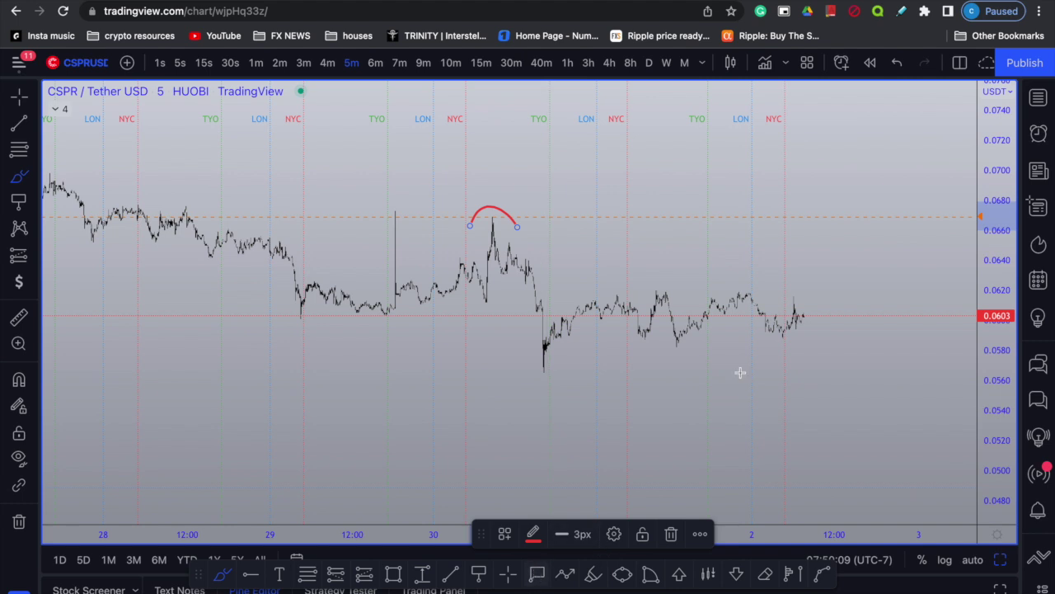
Place a price label at 0.0675 above the 1 May price action
left_click(693, 199)
left_click_drag(714, 187, 713, 190)
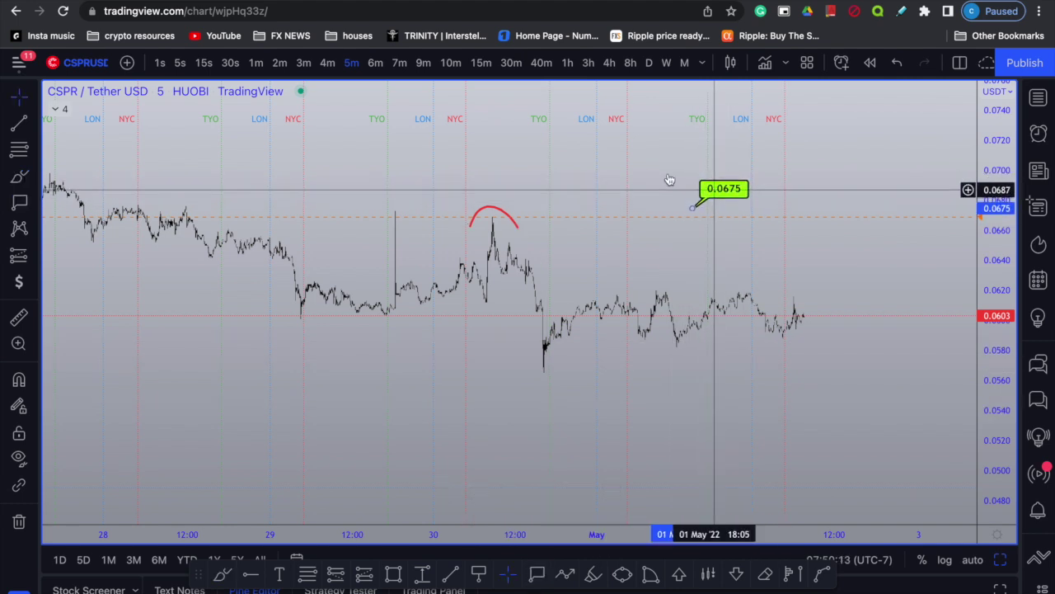
left_click(615, 289)
scroll(569, 268, "down", 1)
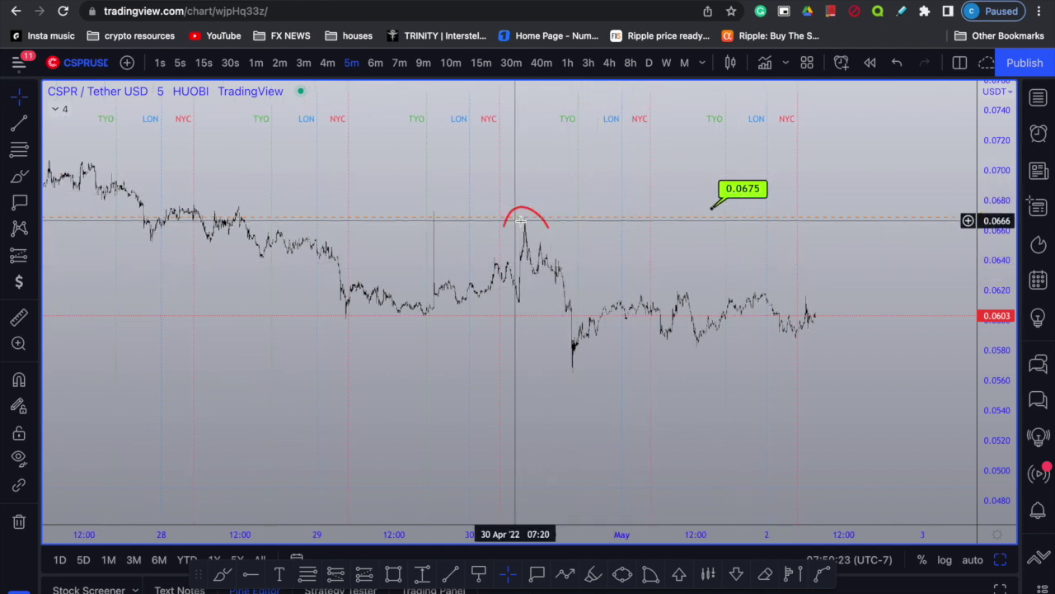
Switch the chart to the 4h timeframe and hide the SFL Session Opens indicator
scroll(717, 309, "down", 4)
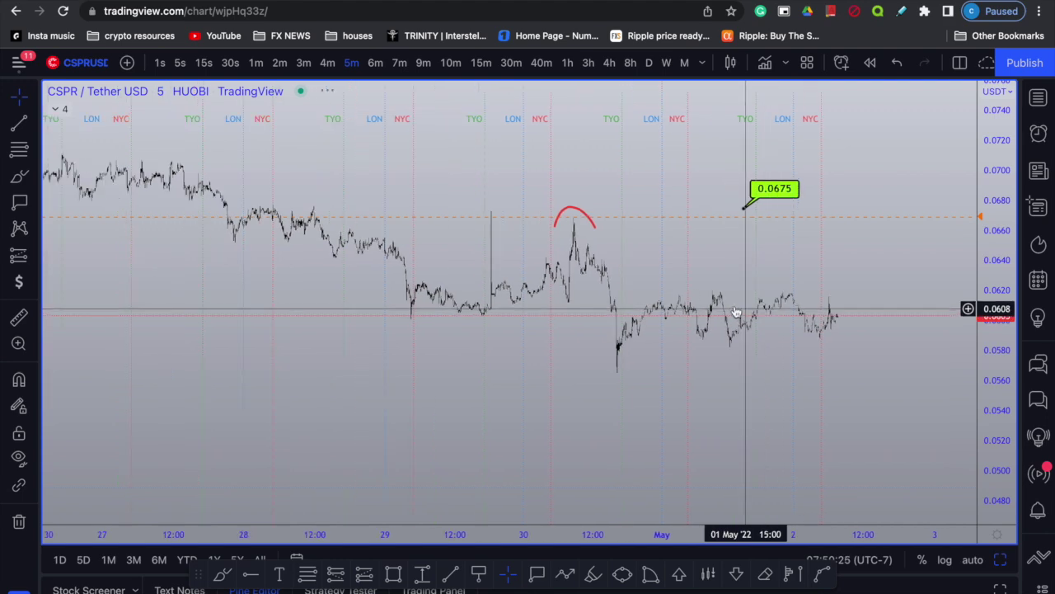
scroll(722, 304, "down", 2)
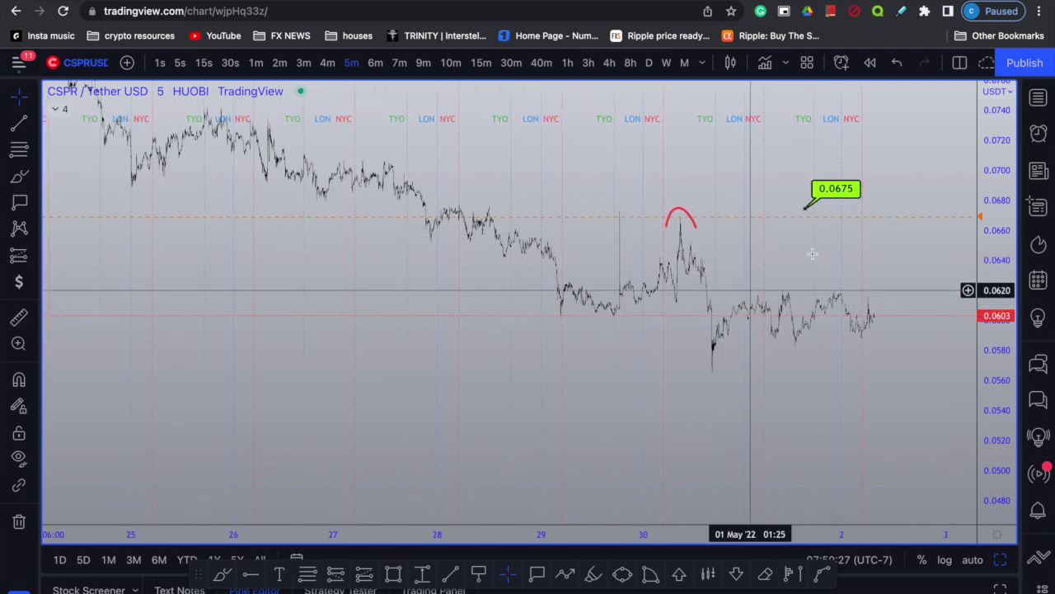
scroll(876, 231, "right", 2)
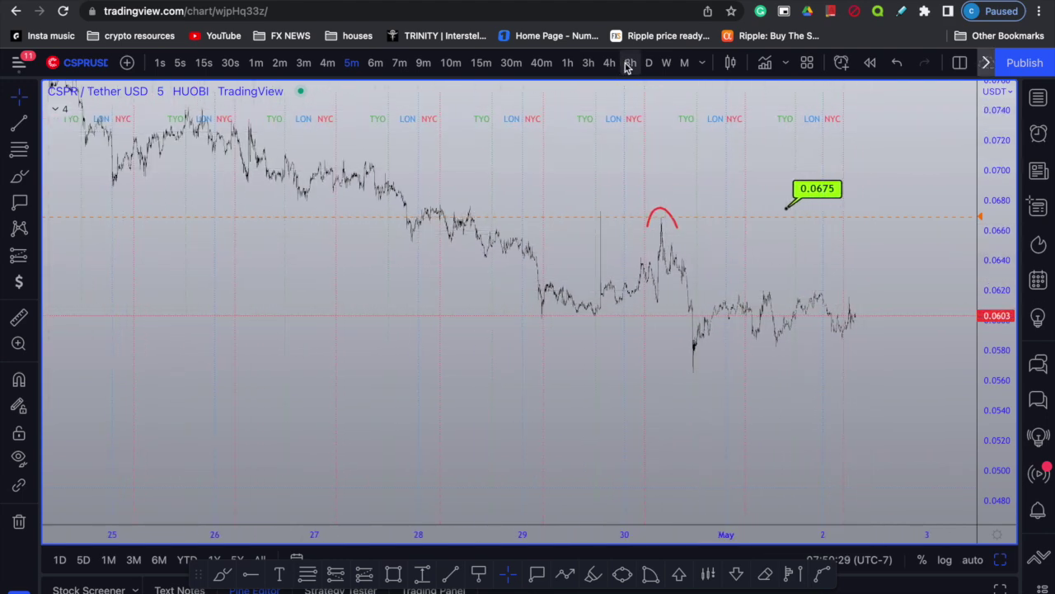
type("4h")
key("Return")
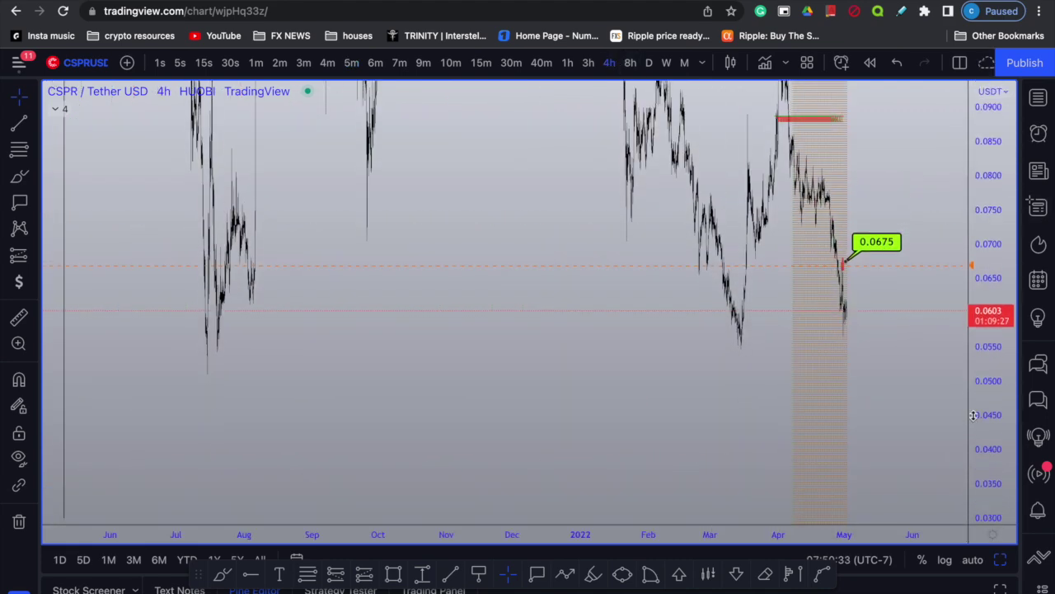
scroll(813, 346, "up", 10)
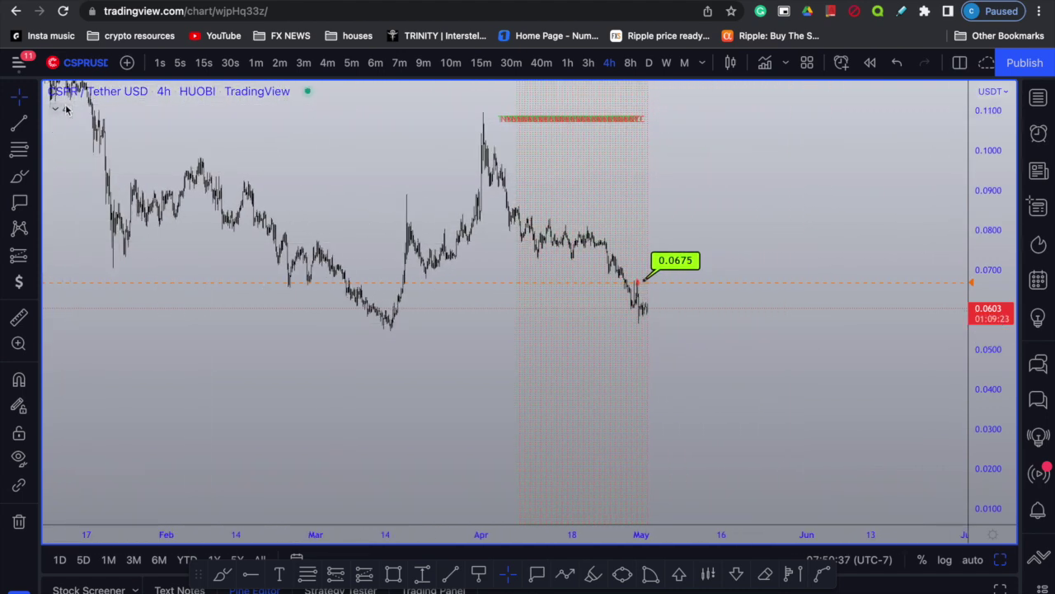
left_click_drag(269, 238, 475, 320)
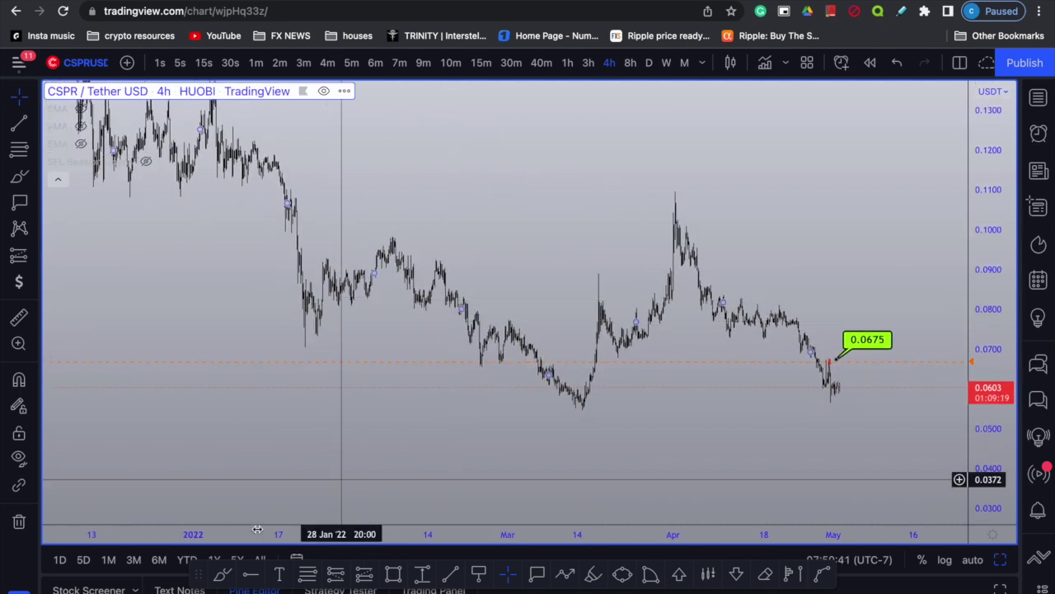
Draw a red line from the February high across to late March, and sketch an arc over the April high and undo it
left_click(234, 576)
left_click_drag(642, 252, 528, 249)
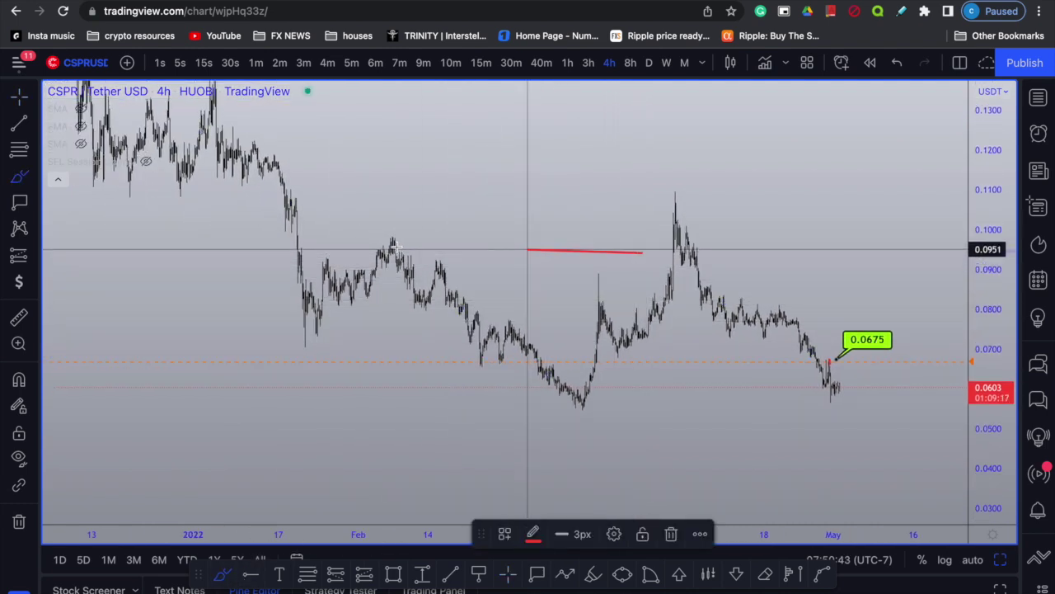
left_click_drag(785, 205, 625, 190)
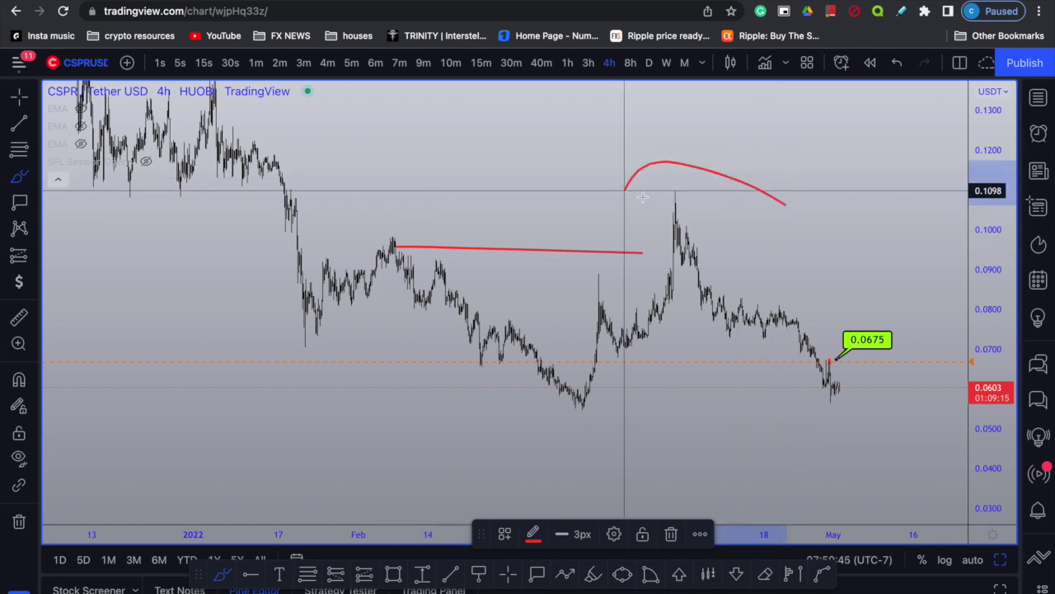
key("ctrl+z")
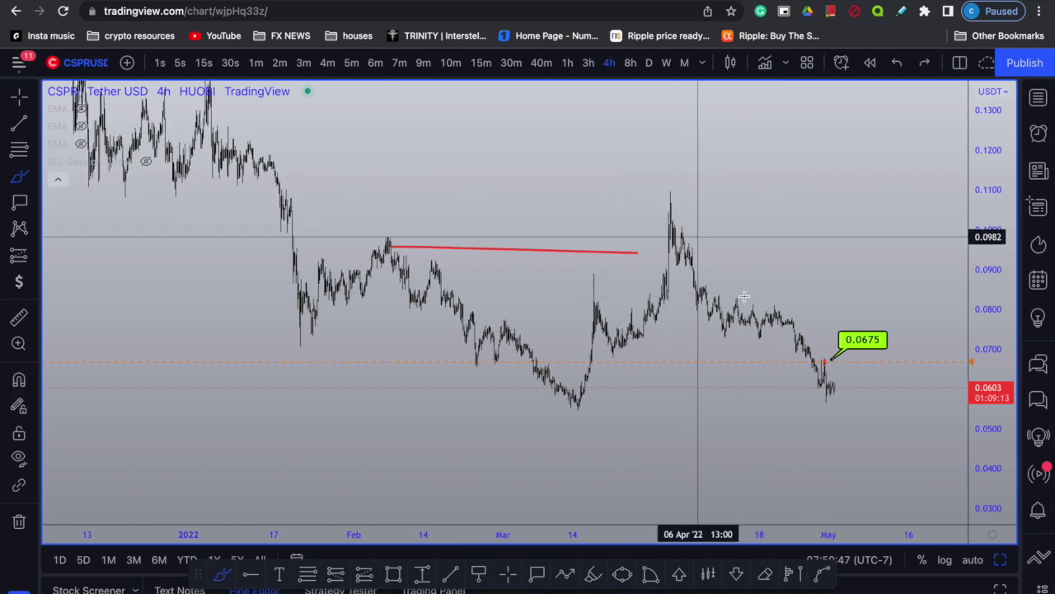
Draw a Fibonacci retracement from the mid-March low at about 0.0536 to the April high at about 0.1105, extended to 18 May
scroll(426, 436, "up", 1)
left_click(564, 414)
left_click(744, 183)
left_click_drag(745, 183, 920, 187)
left_click_drag(996, 150, 995, 216)
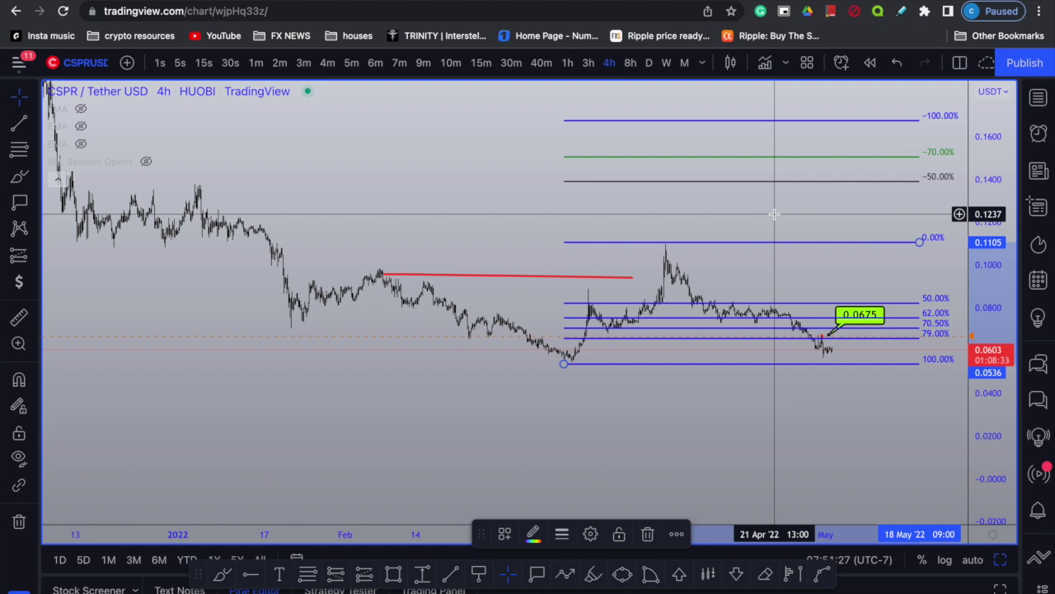
left_click_drag(991, 428, 983, 277)
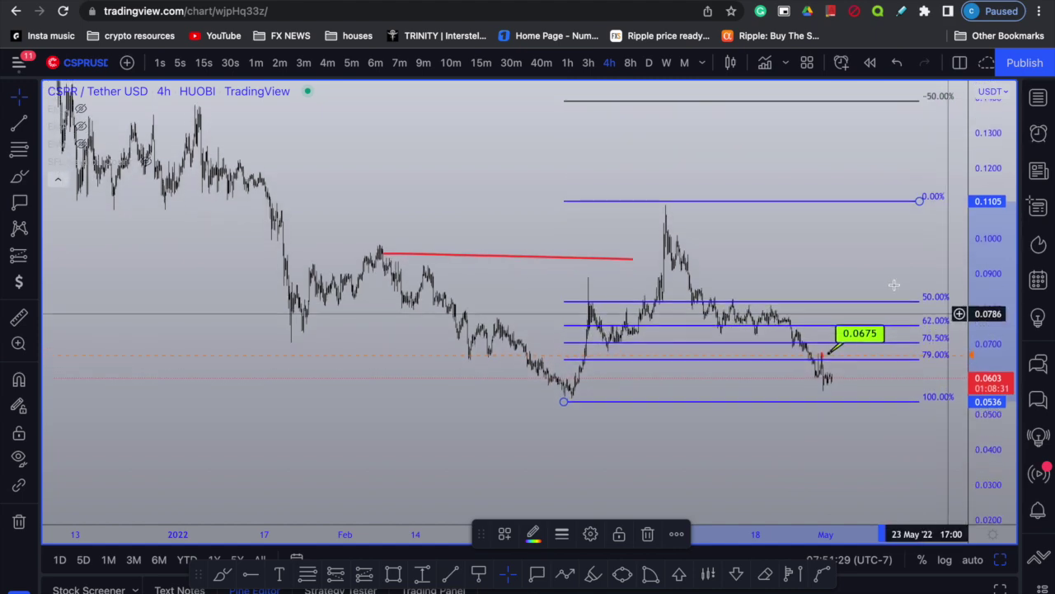
left_click_drag(871, 260, 726, 251)
scroll(731, 253, "down", 2)
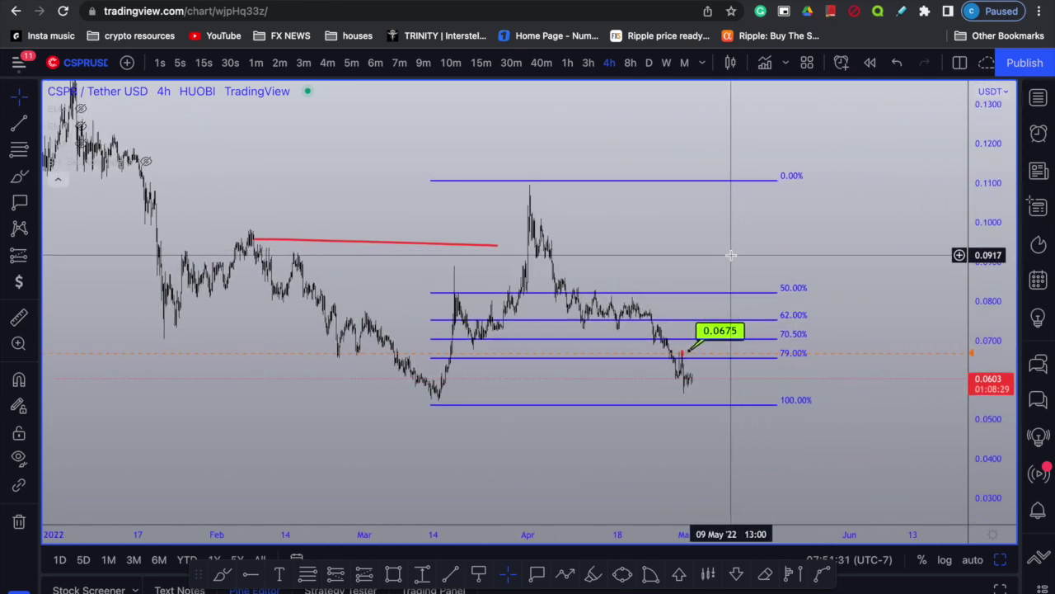
Delete the red line running from the February high to late March
scroll(732, 255, "right", 1)
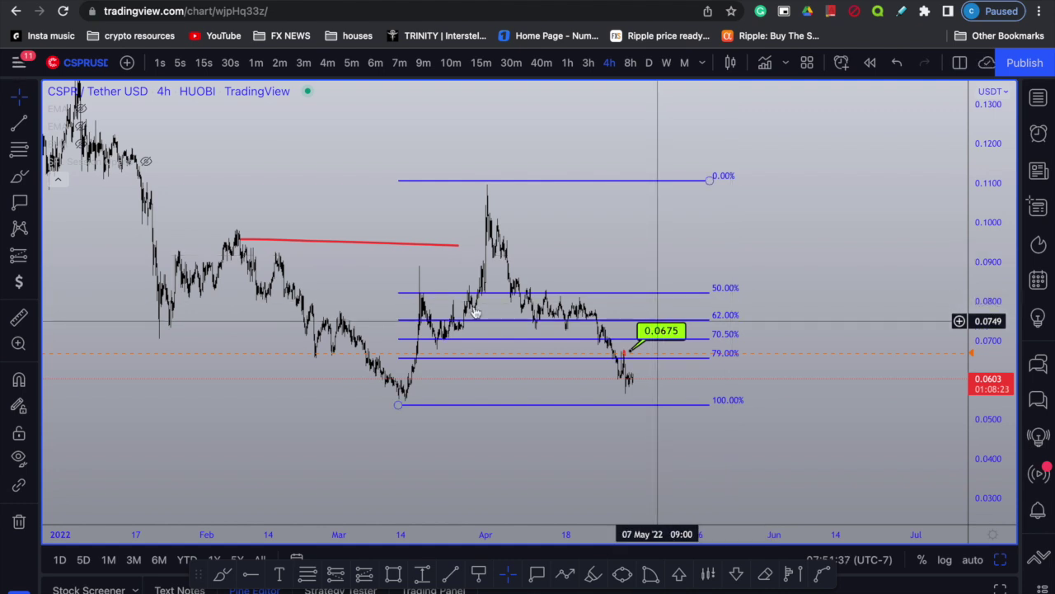
left_click(392, 245)
key("Delete")
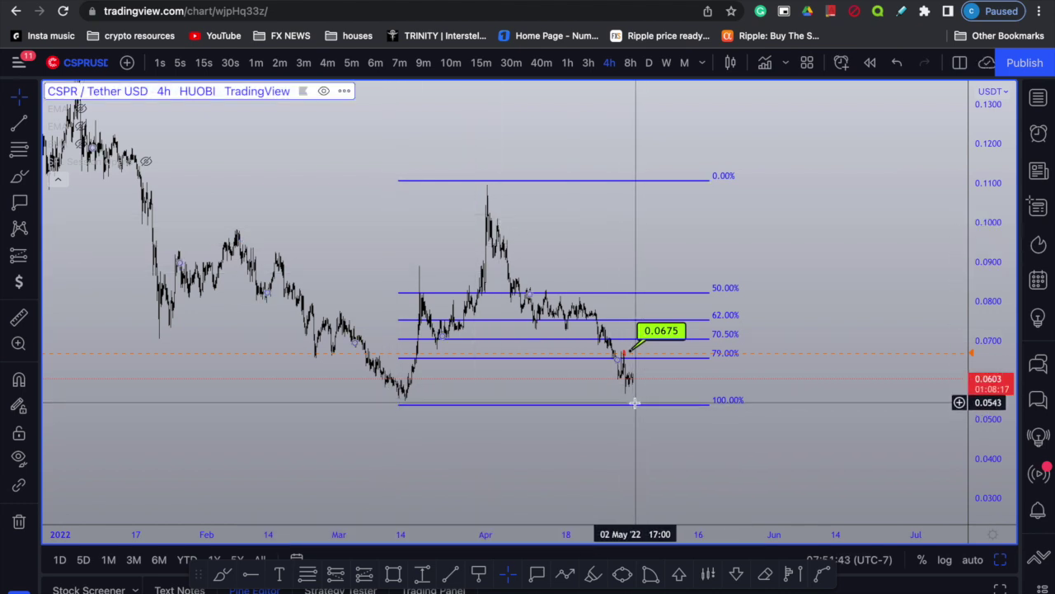
Brush a red arc under the mid-March low and a dollar sign beneath it
left_click(222, 573)
mouse_move(429, 395)
left_mouse_down()
mouse_move(411, 403)
mouse_move(361, 385)
left_mouse_up()
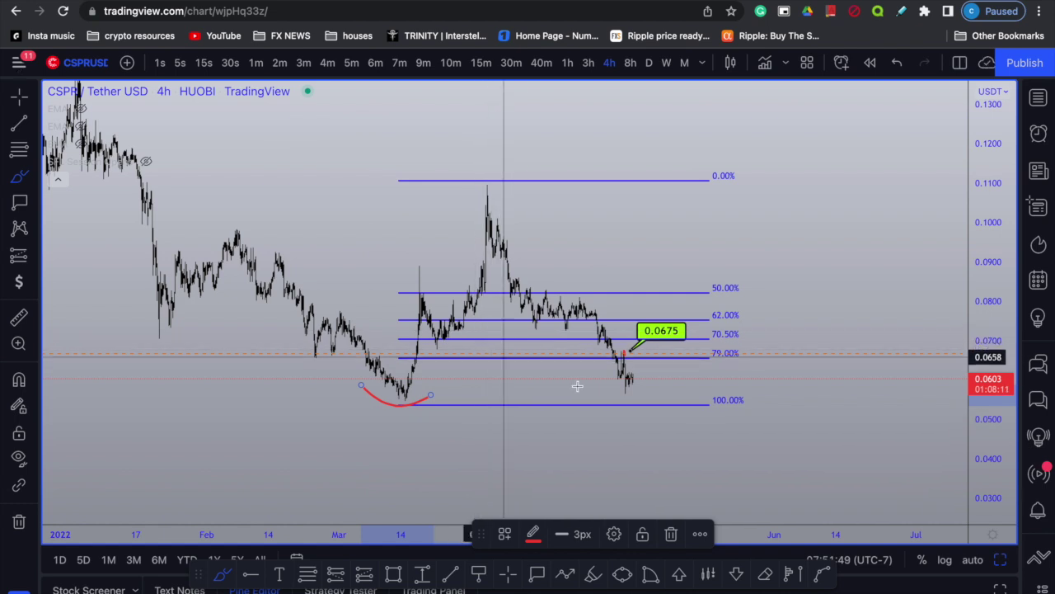
mouse_move(412, 423)
left_mouse_down()
mouse_move(389, 420)
mouse_move(427, 440)
mouse_move(391, 451)
mouse_move(405, 452)
left_mouse_up()
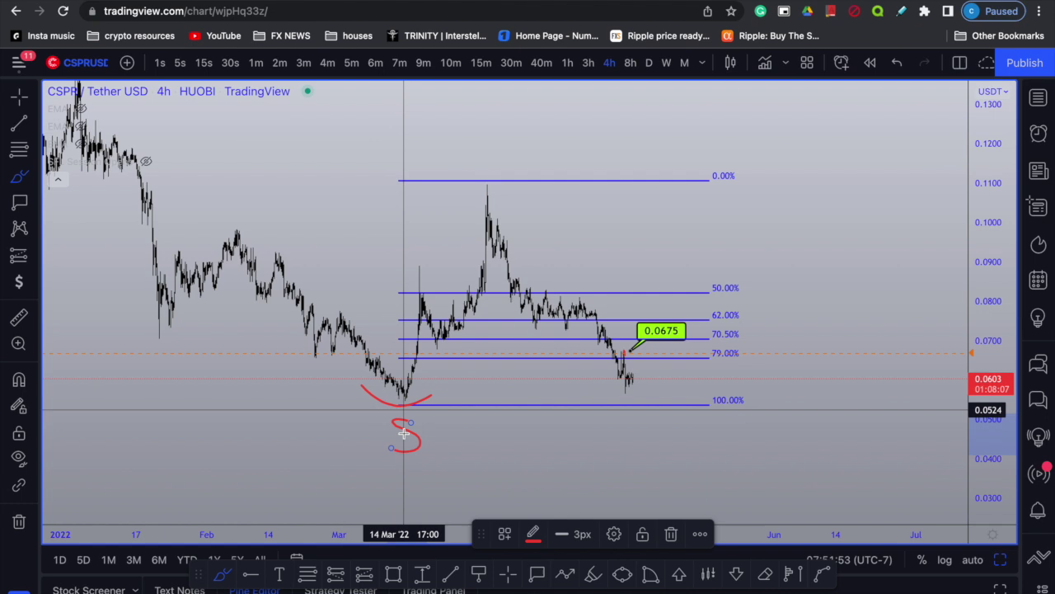
Brush a red zigzag path rising from the mid-March low to the April high at the 0% level
scroll(416, 412, "down", 3)
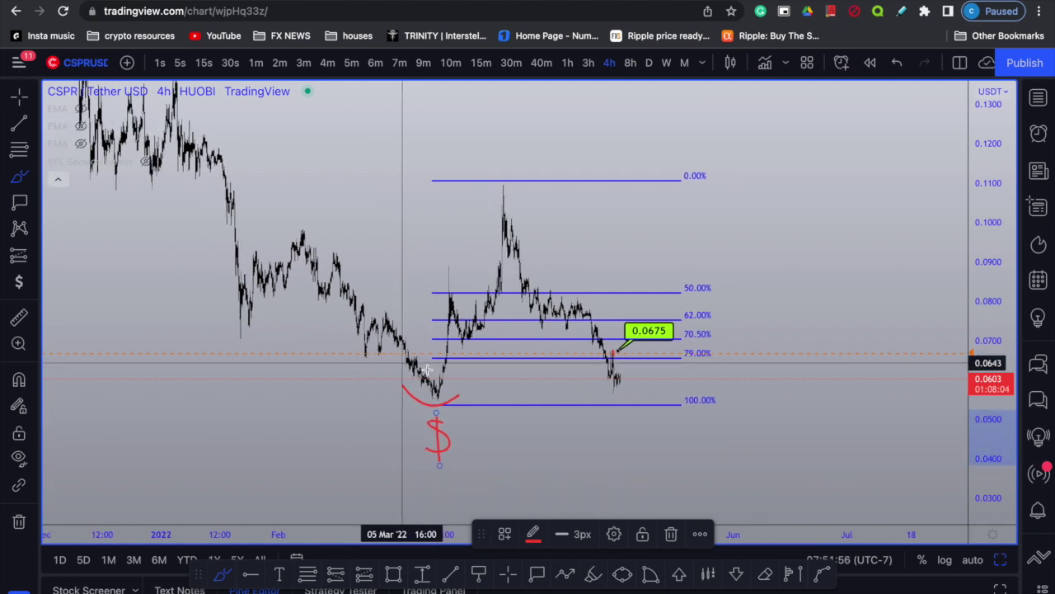
scroll(446, 371, "down", 1)
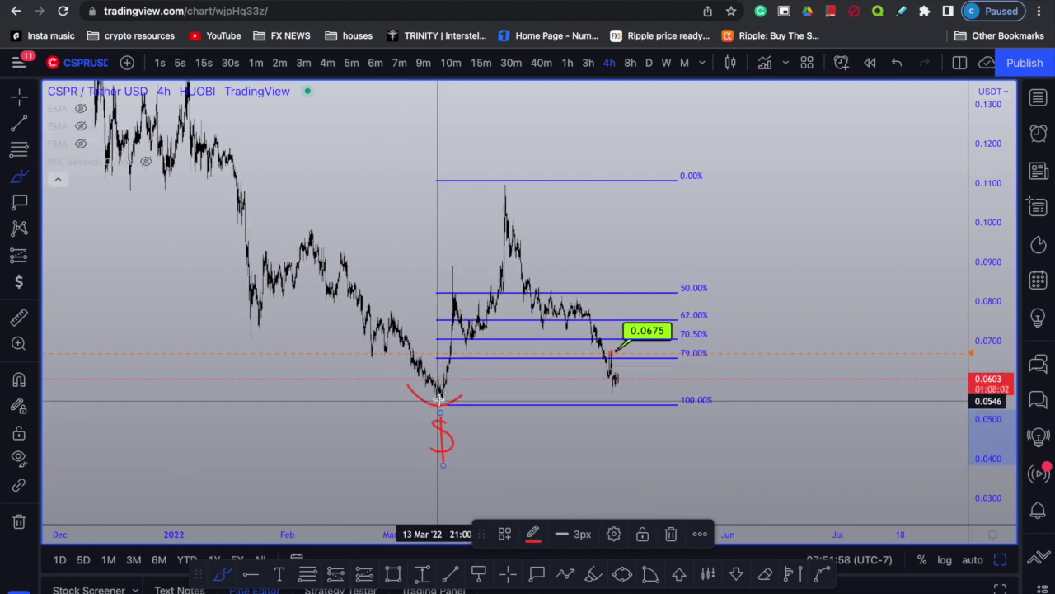
left_click_drag(443, 398, 527, 177)
Sketch a circled downward path below the 100% level, a horizontal line at about 0.0355 and a rising stroke, and undo the sketches
left_click_drag(999, 294, 992, 422)
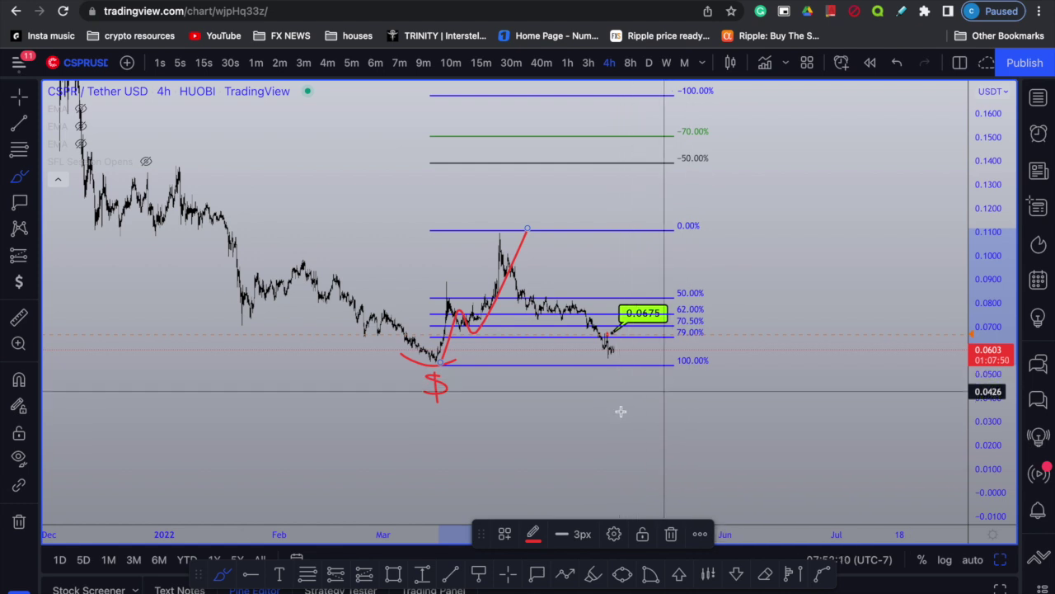
mouse_move(637, 363)
left_mouse_down()
mouse_move(566, 442)
mouse_move(770, 418)
mouse_move(641, 371)
mouse_move(629, 383)
left_mouse_up()
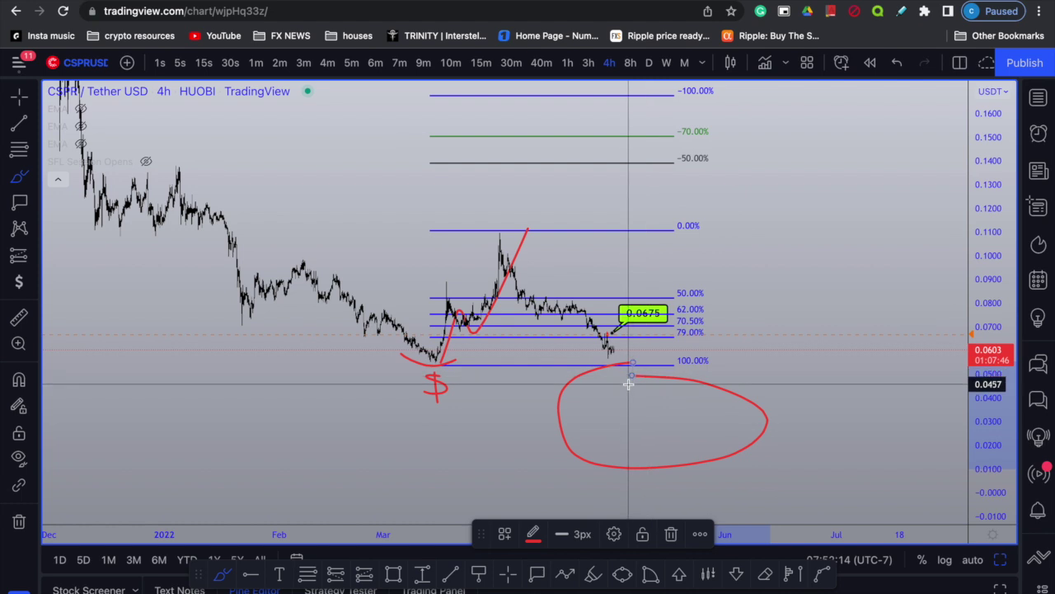
mouse_move(608, 336)
left_mouse_down()
mouse_move(632, 404)
mouse_move(673, 448)
left_mouse_up()
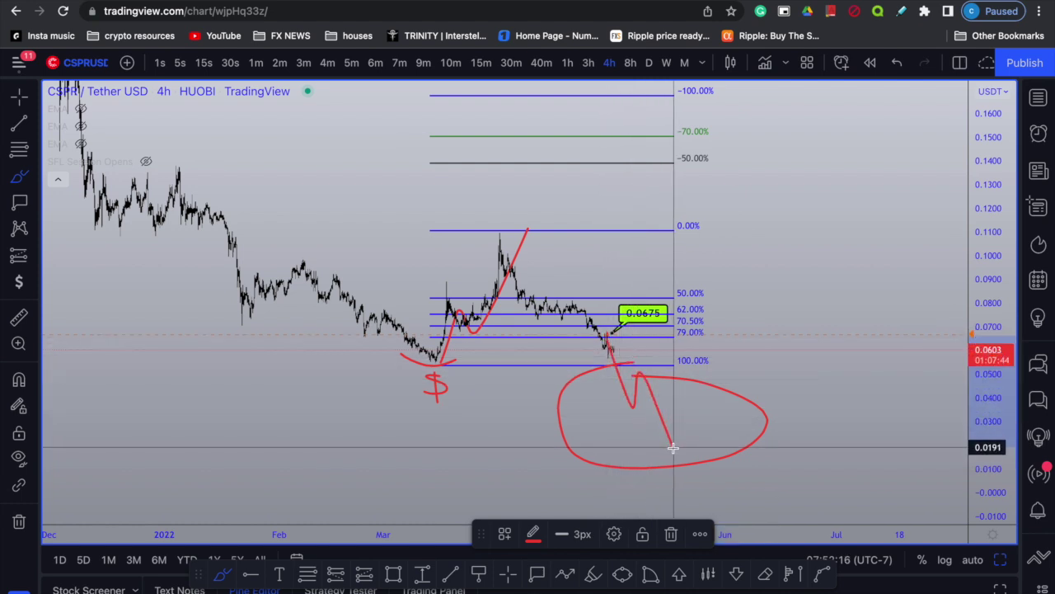
left_click_drag(578, 409, 274, 409)
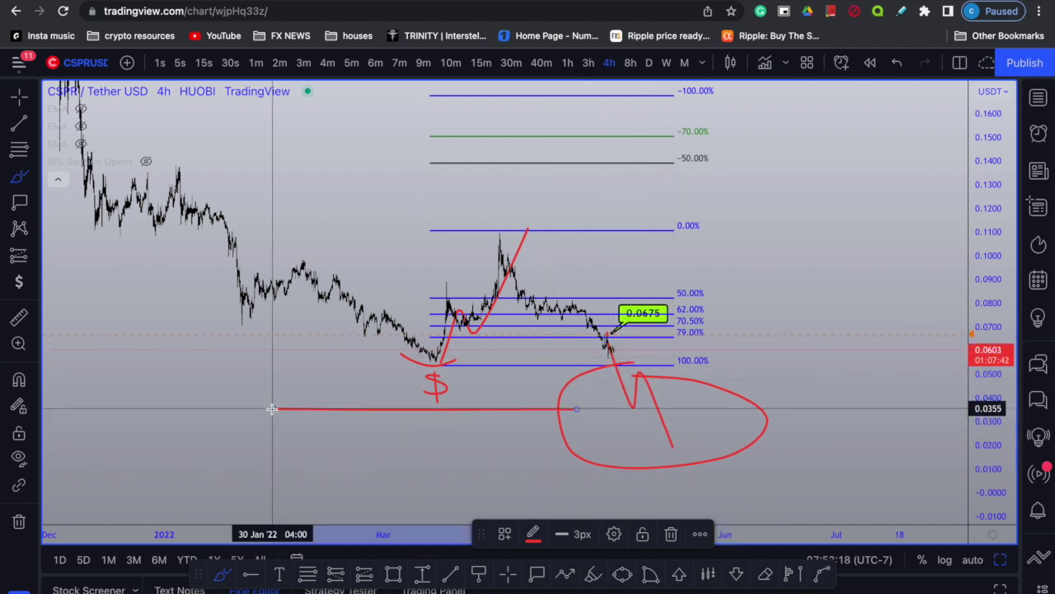
mouse_move(668, 445)
left_mouse_down()
mouse_move(729, 289)
mouse_move(804, 190)
mouse_move(837, 66)
left_mouse_up()
key("super+z")
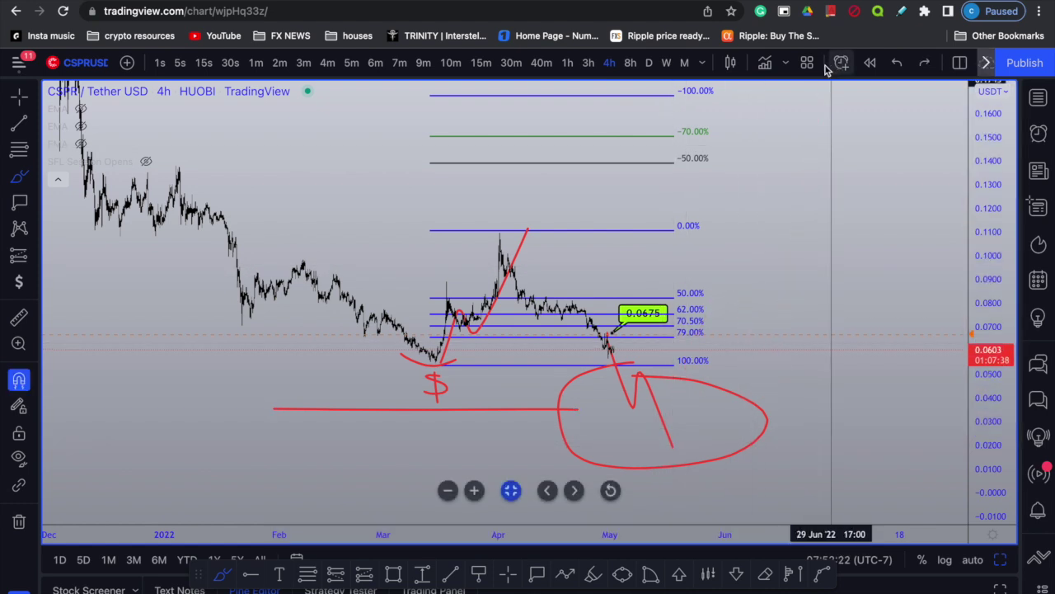
Brush a red circle below the 100% level under the latest price and an arc beneath the early-May low
scroll(720, 186, "right", 5)
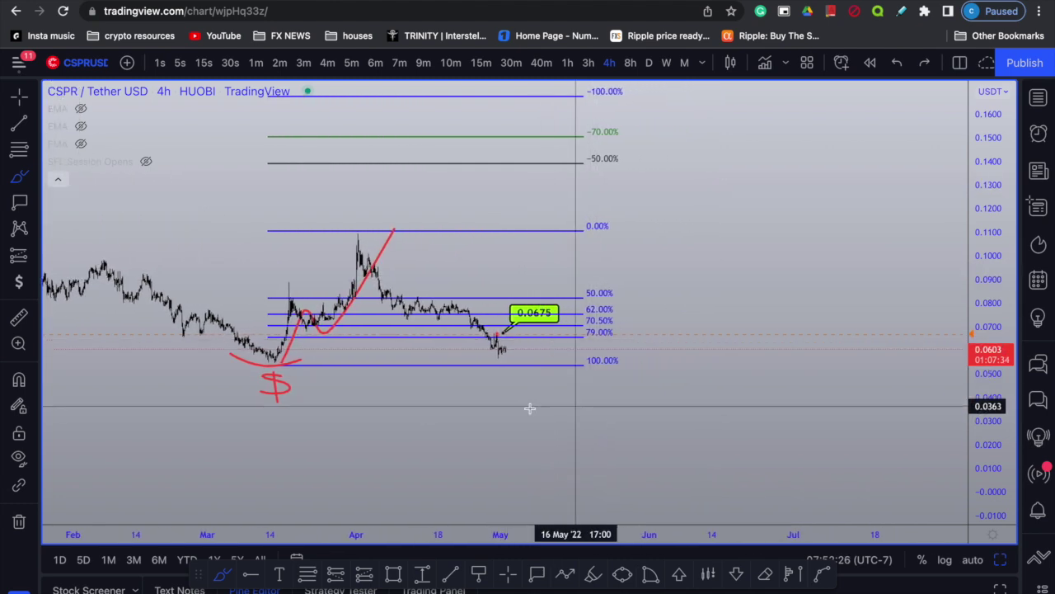
mouse_move(517, 378)
left_mouse_down()
mouse_move(547, 453)
mouse_move(569, 408)
mouse_move(542, 388)
left_mouse_up()
mouse_move(551, 343)
left_mouse_down()
mouse_move(503, 372)
mouse_move(416, 324)
left_mouse_up()
Brush a projected zigzag rally from the early-May low to about 0.20, and a wide arc under the mid-March low
scroll(415, 324, "down", 1)
scroll(461, 342, "left", 2)
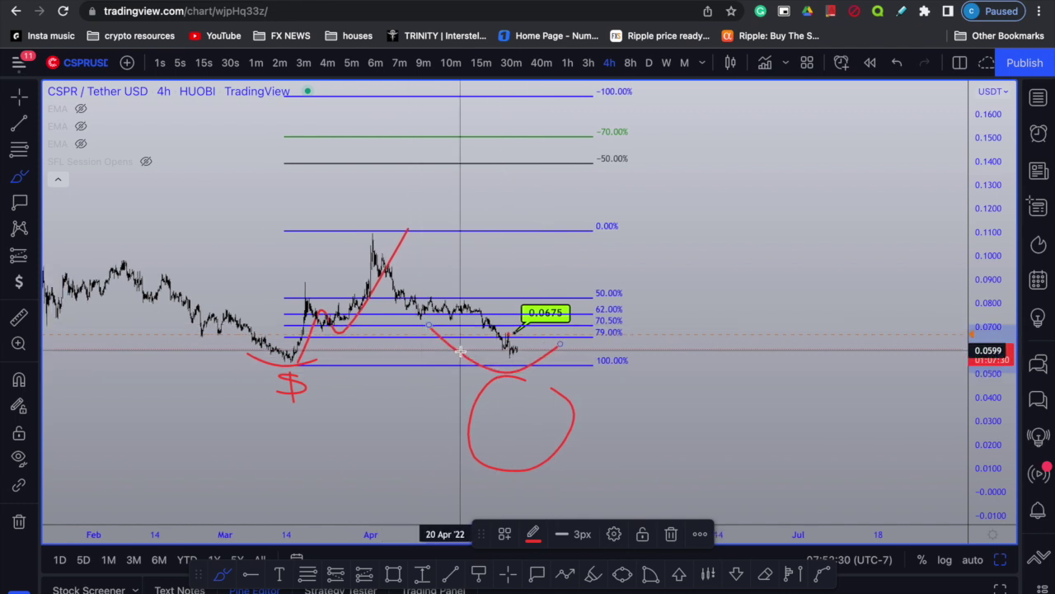
scroll(517, 375, "left", 2)
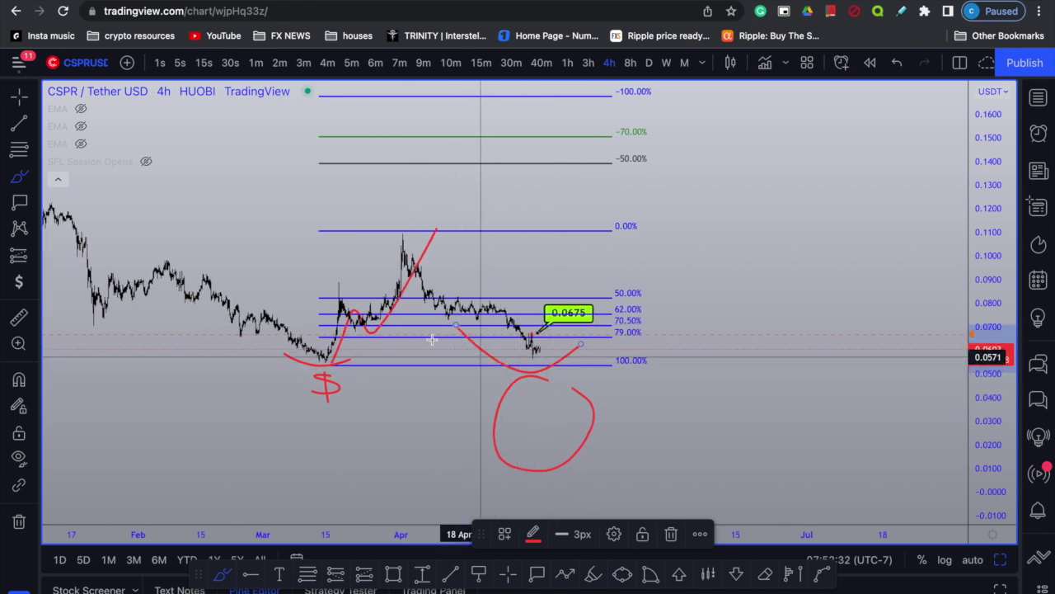
scroll(411, 283, "right", 1)
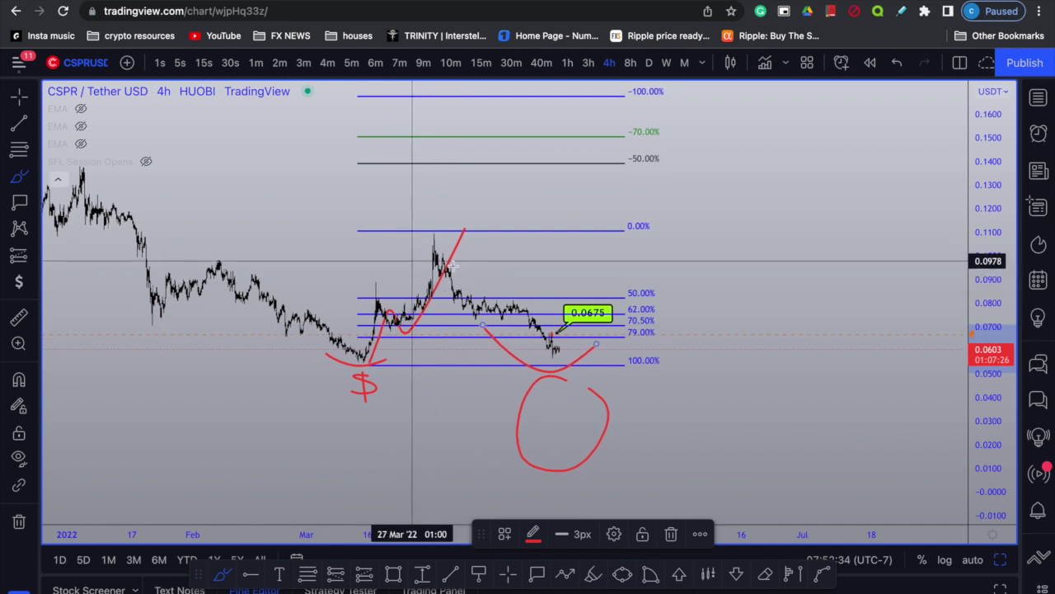
left_click_drag(999, 176, 999, 216)
scroll(518, 313, "down", 2)
scroll(519, 313, "down", 1)
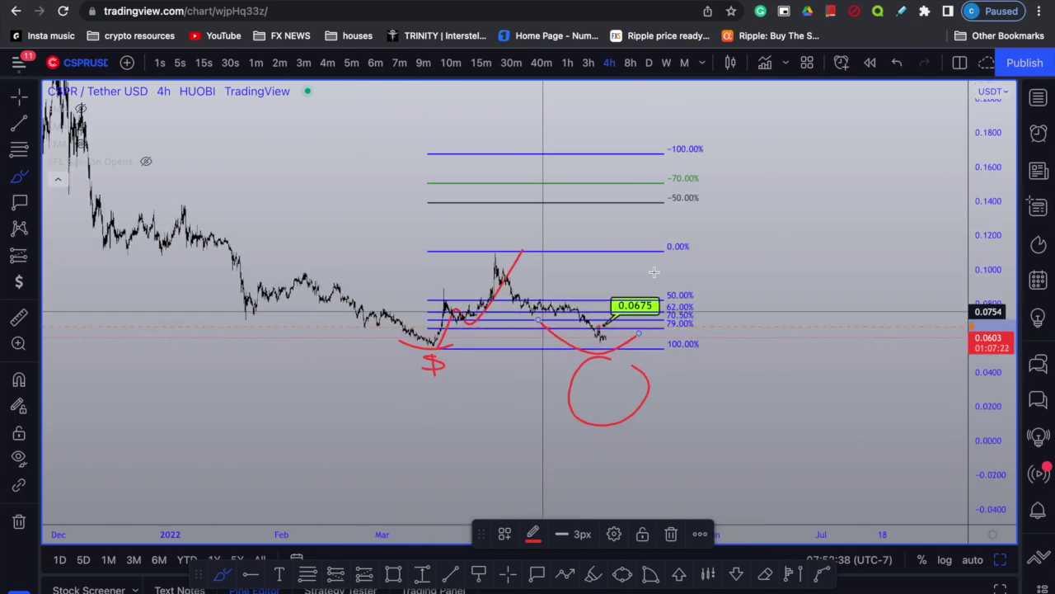
left_click_drag(992, 258, 993, 413)
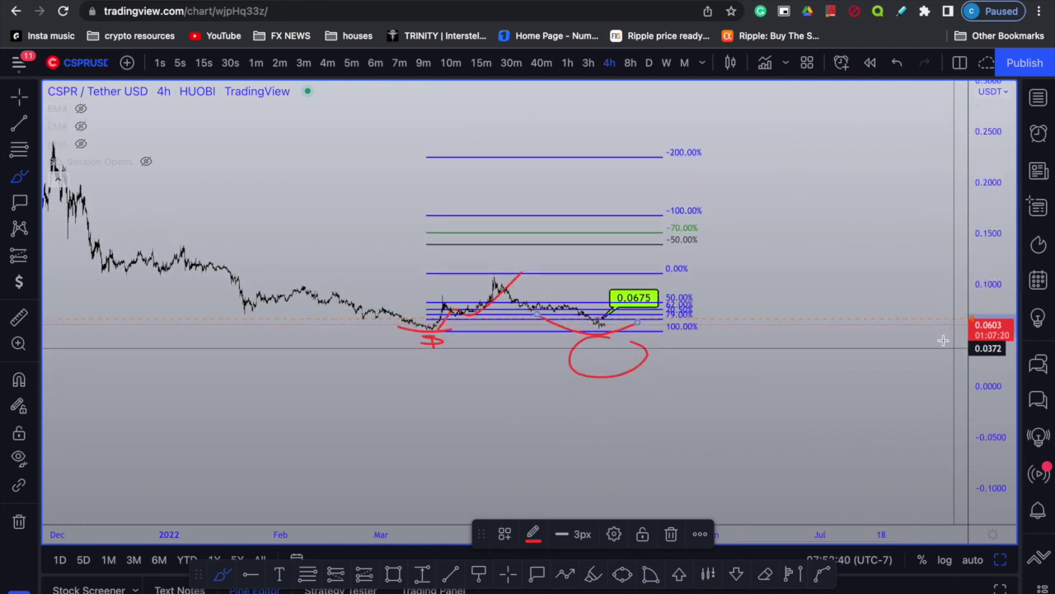
scroll(748, 325, "down", 3)
scroll(748, 326, "right", 3)
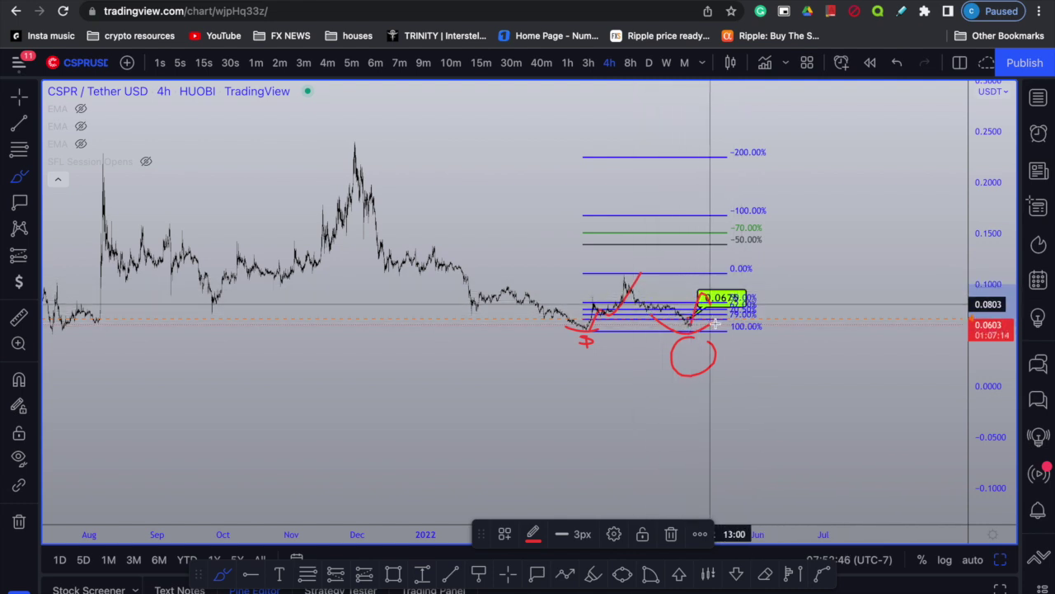
left_click_drag(701, 312, 769, 182)
mouse_move(642, 333)
left_mouse_down()
mouse_move(585, 345)
mouse_move(516, 333)
left_mouse_up()
Draw red horizontal lines along the −200% level and across the late-November and August 2021 highs
left_click_drag(769, 155, 498, 151)
scroll(364, 150, "left", 1)
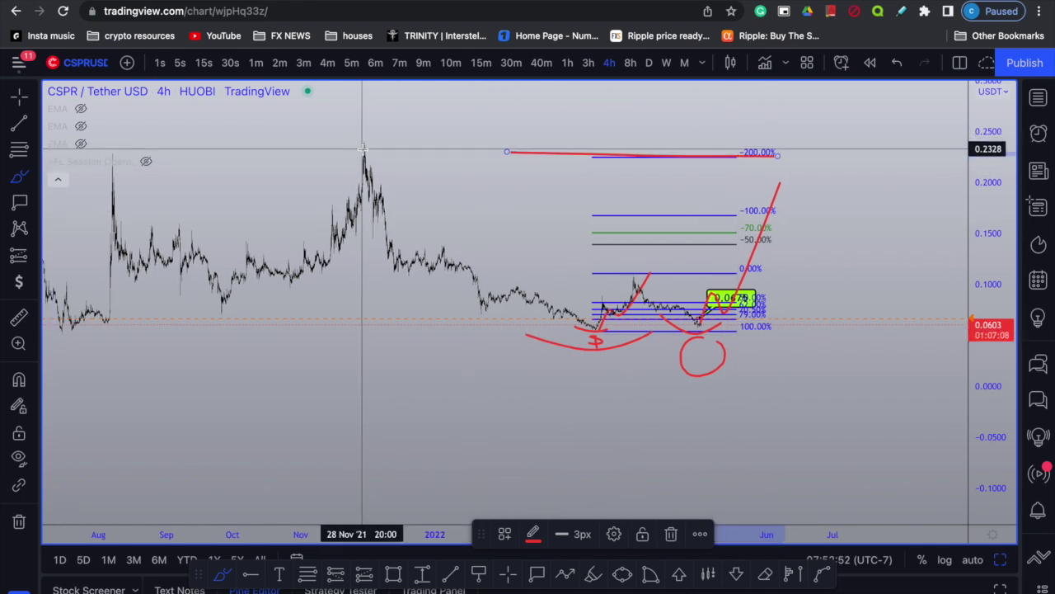
left_click_drag(396, 147, 334, 146)
left_click_drag(179, 156, 57, 156)
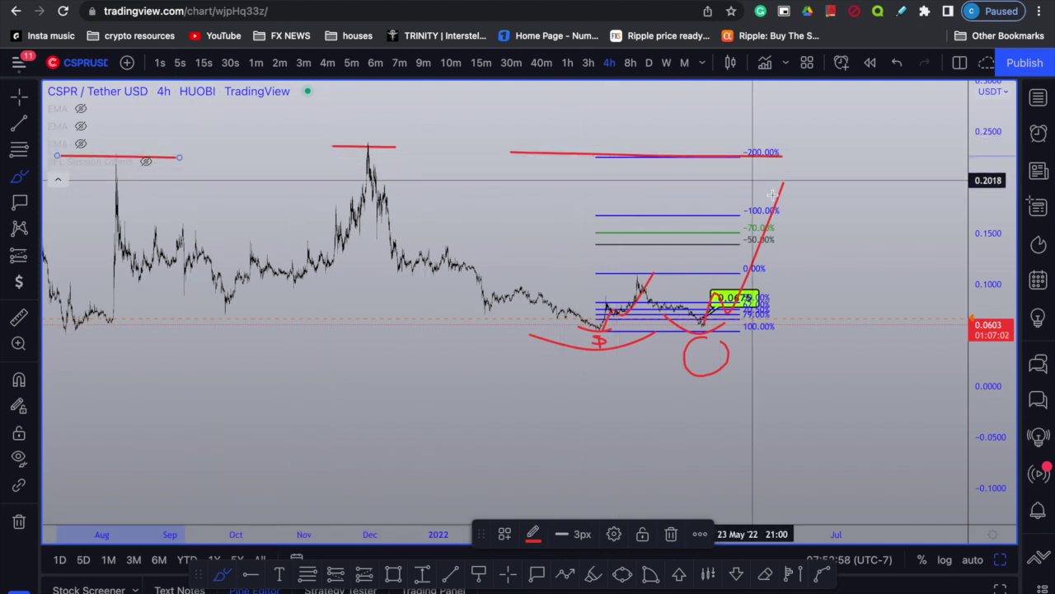
Extend the projected path over a peak above the −200% level, down to about 0.184 and up to about 0.43
mouse_move(781, 201)
left_mouse_down()
mouse_move(804, 152)
mouse_move(822, 199)
left_mouse_up()
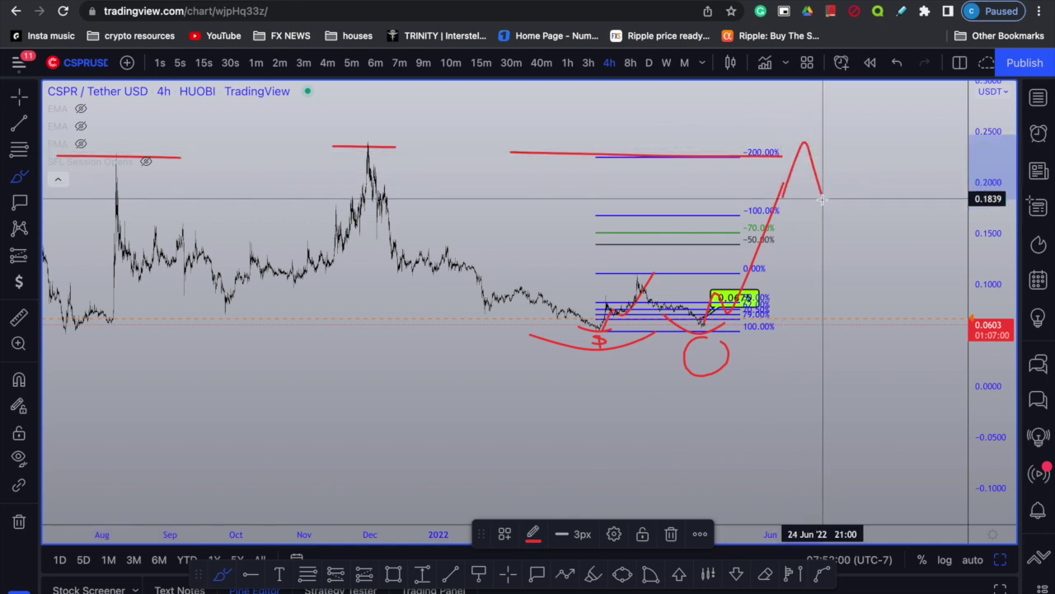
left_click_drag(1003, 112, 1002, 318)
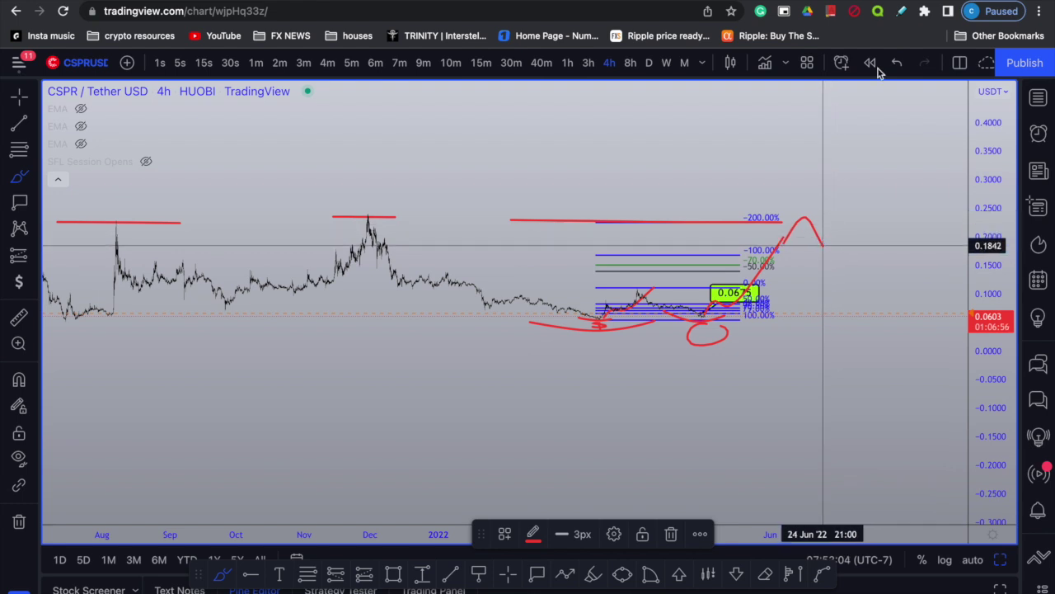
left_click_drag(823, 244, 856, 105)
scroll(626, 155, "right", 1)
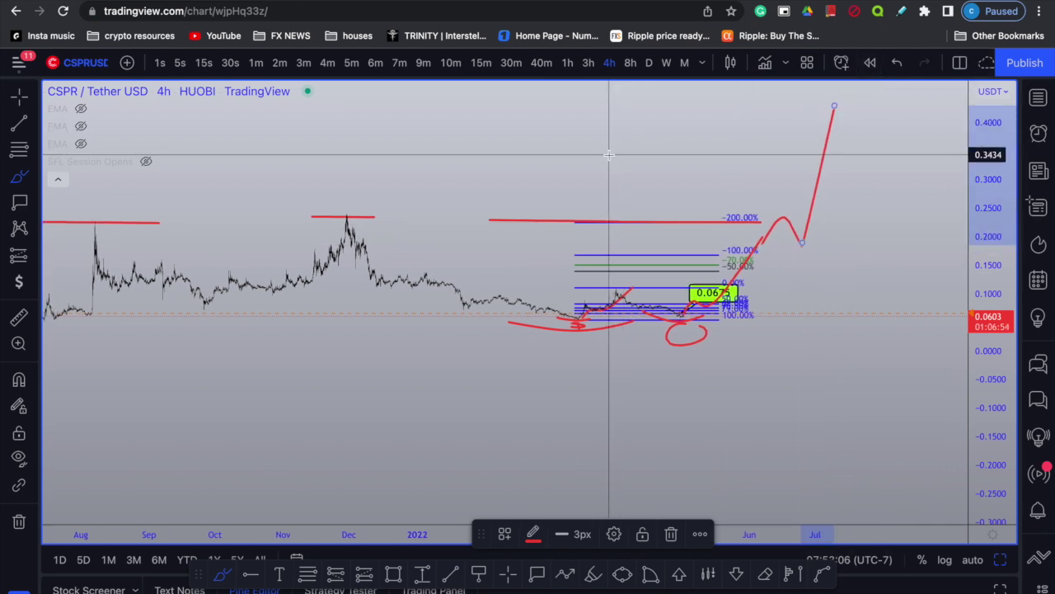
Draw a red line across the June 2021 high at about 0.38 and brush a dollar sign above it
scroll(560, 202, "left", 3)
scroll(560, 203, "left", 5)
left_click_drag(569, 137, 323, 129)
mouse_move(418, 99)
left_mouse_down()
mouse_move(381, 106)
mouse_move(409, 108)
mouse_move(389, 132)
left_mouse_up()
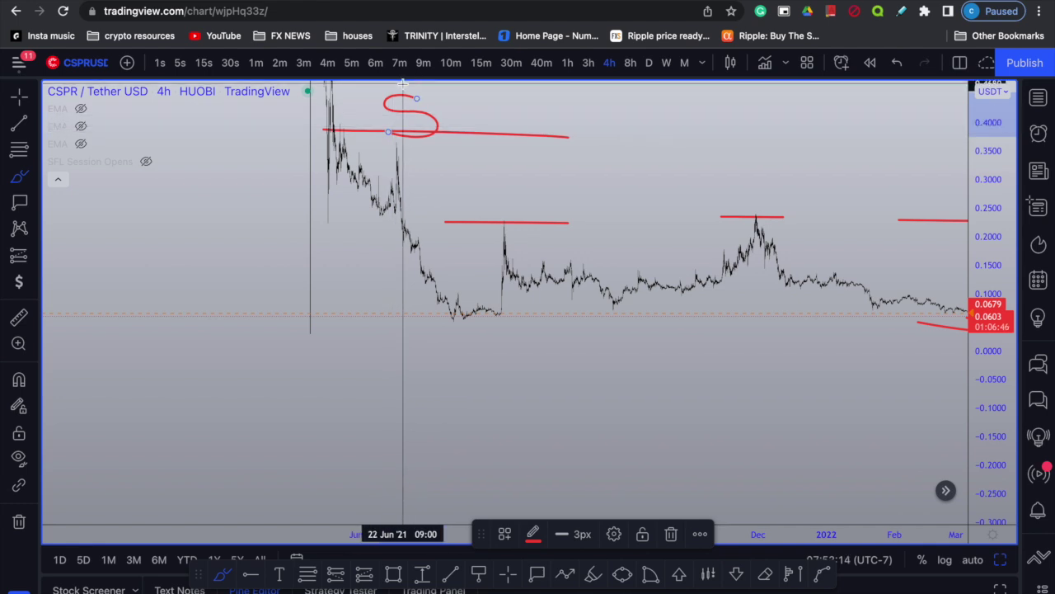
left_click_drag(402, 83, 409, 174)
Review the projected rally and the Fibonacci extension levels against the price history from late 2021 to July 2022
scroll(536, 238, "up", 5)
scroll(58, 183, "up", 6)
scroll(58, 183, "up", 4)
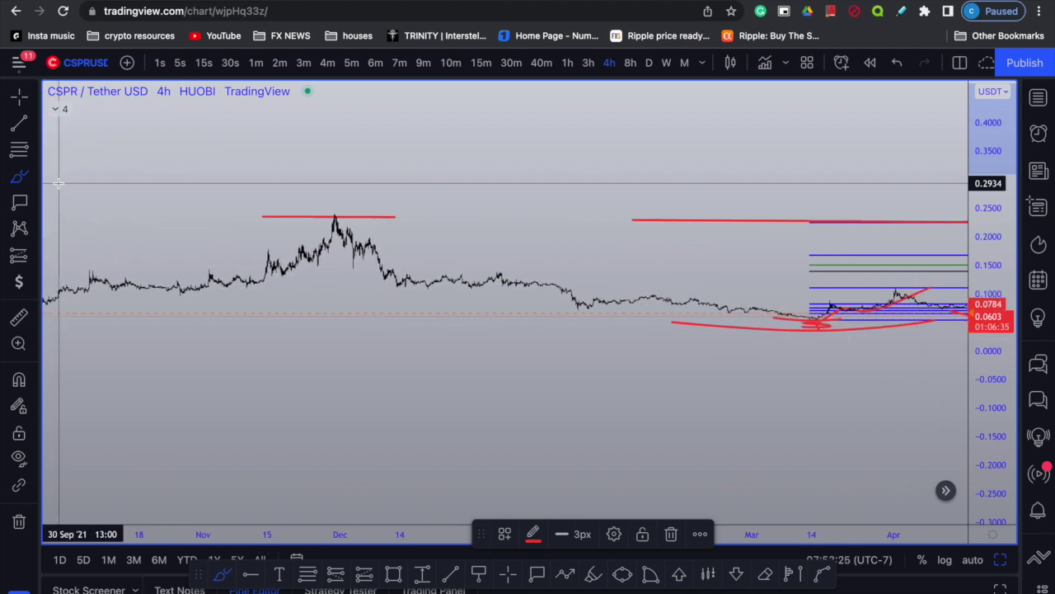
scroll(58, 183, "up", 1)
scroll(58, 184, "right", 6)
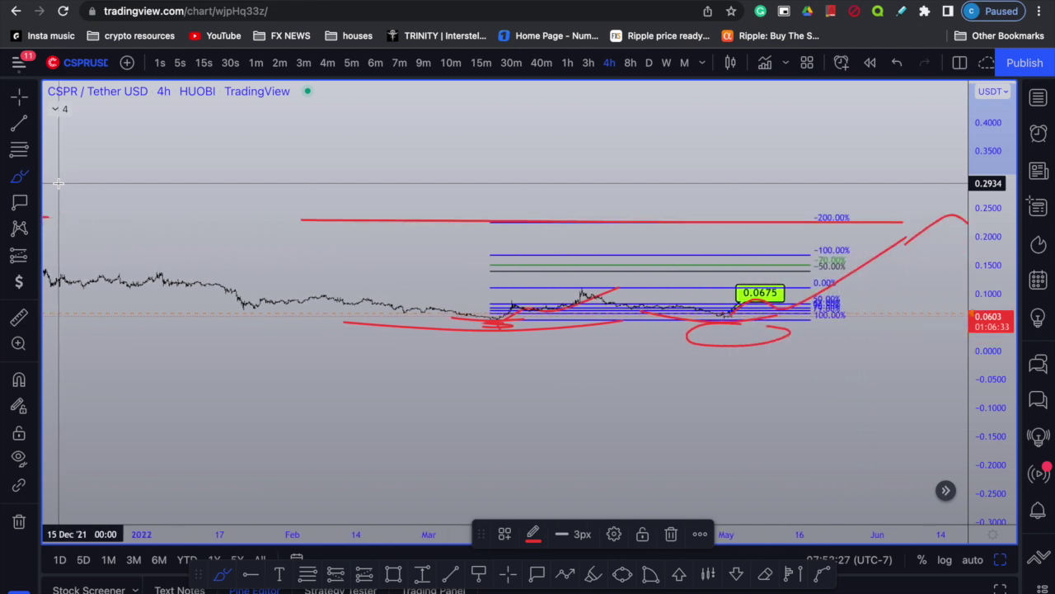
scroll(454, 394, "right", 2)
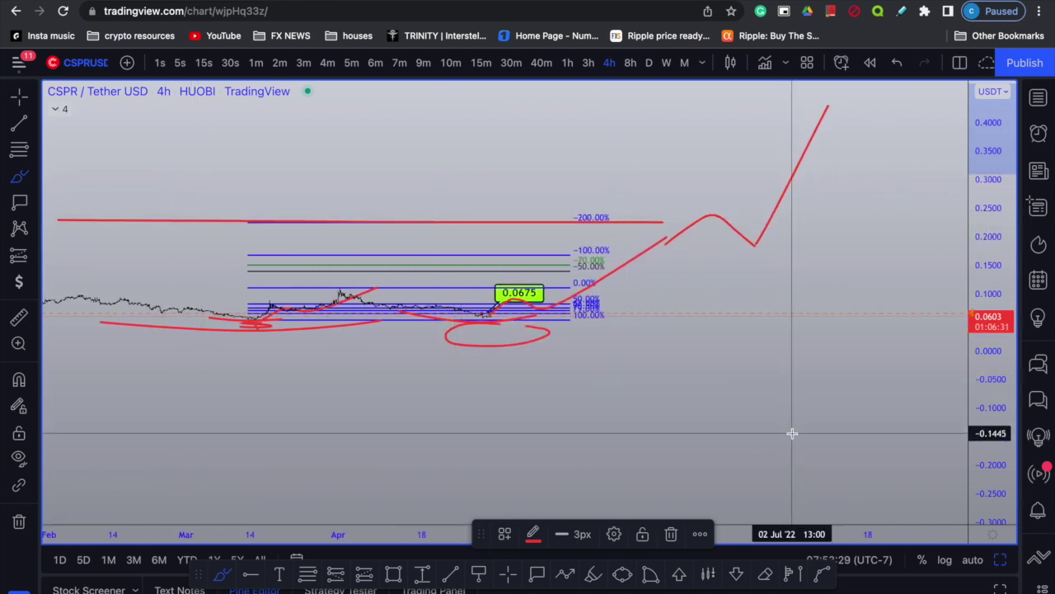
left_click_drag(998, 506, 929, 357)
scroll(919, 363, "down", 3)
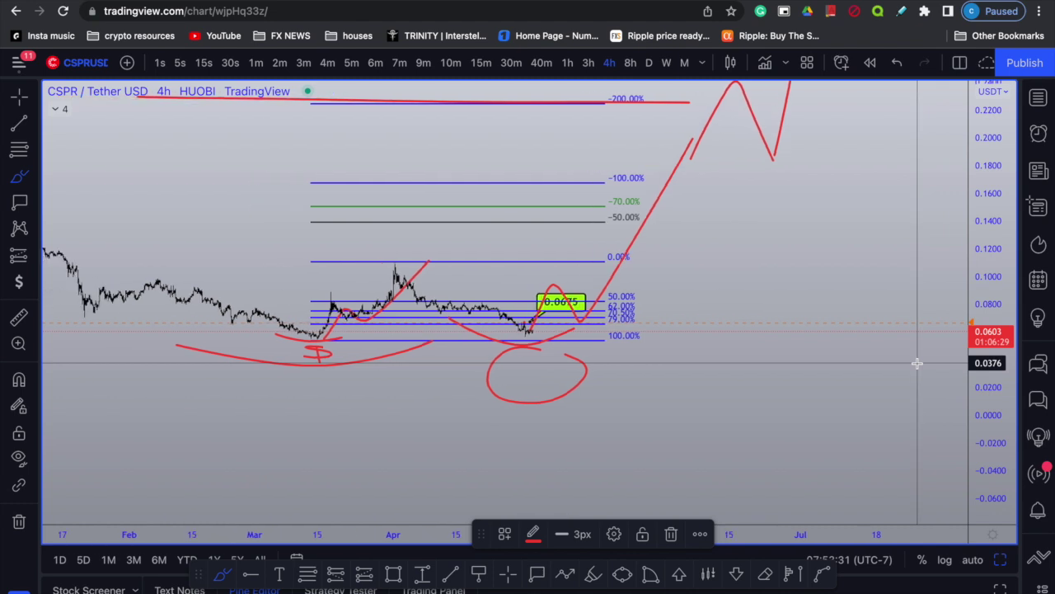
scroll(917, 363, "down", 2)
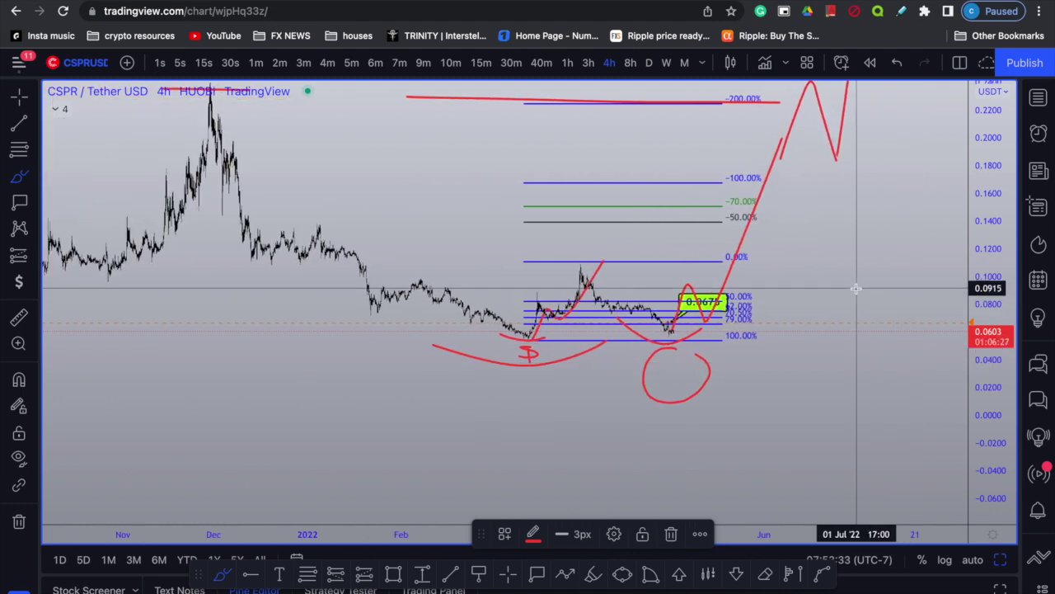
Remove all drawings from the 4h CSPR/USDT chart
right_click(880, 385)
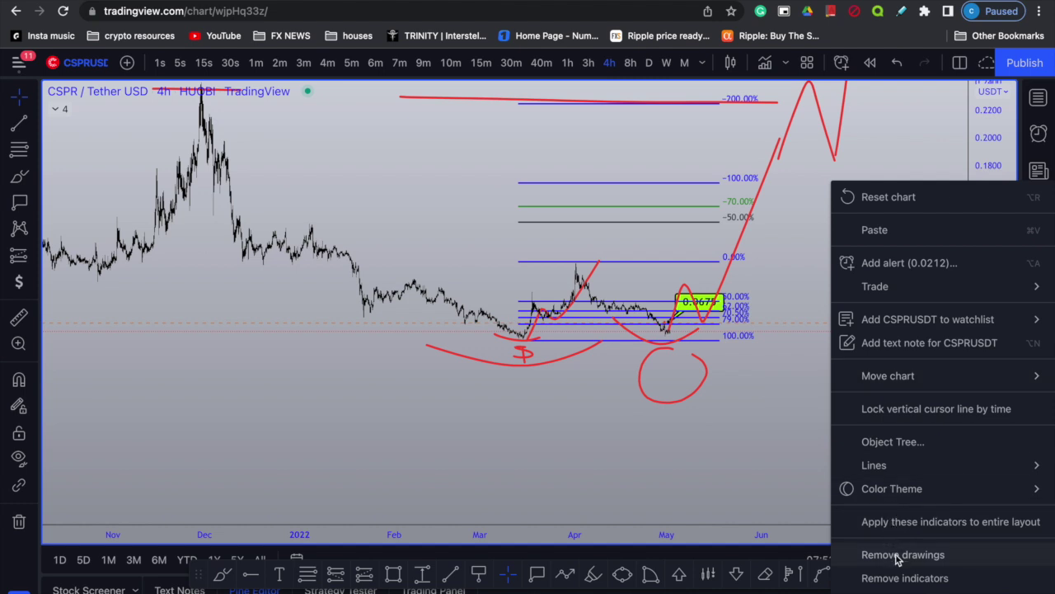
left_click(897, 558)
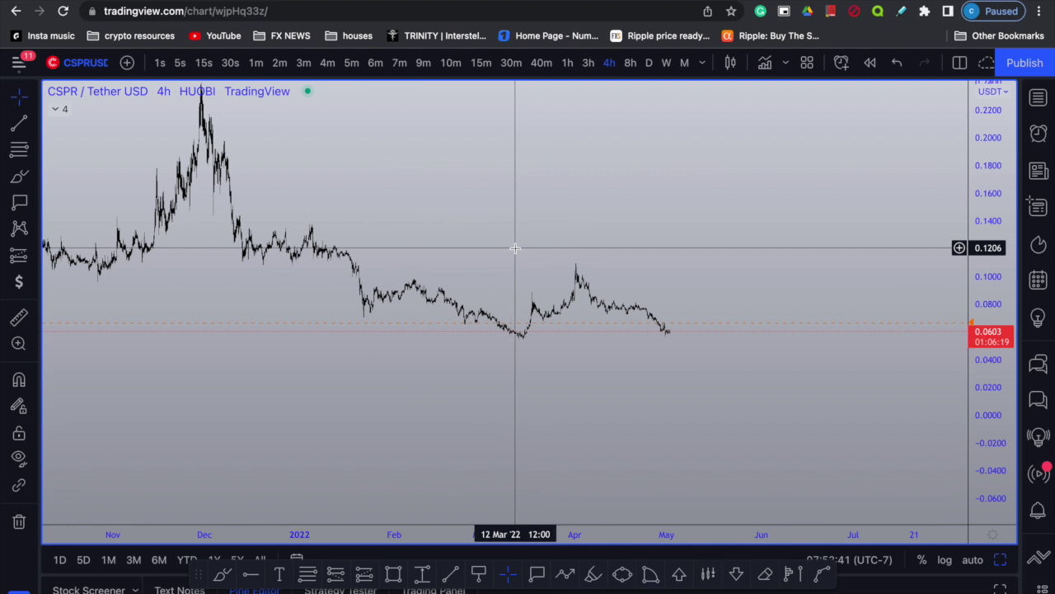
scroll(514, 247, "down", 3)
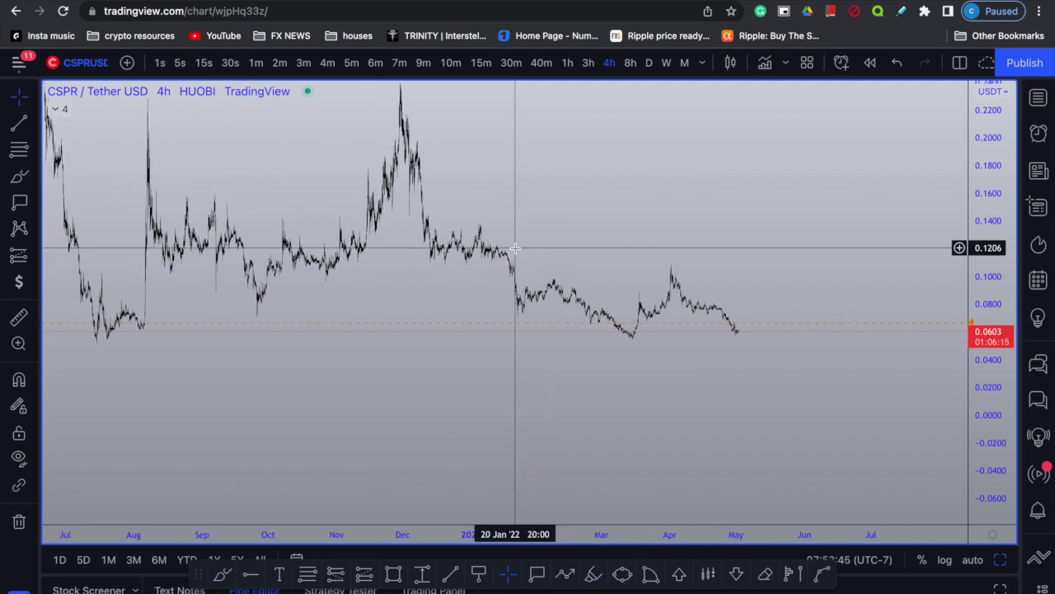
scroll(515, 248, "down", 1)
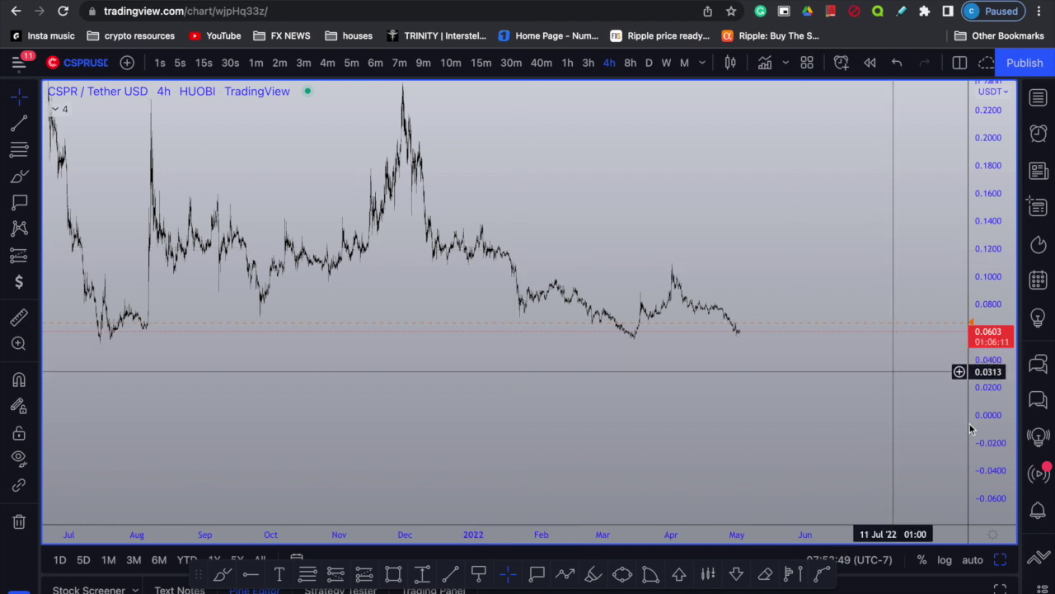
left_click_drag(982, 445, 974, 390)
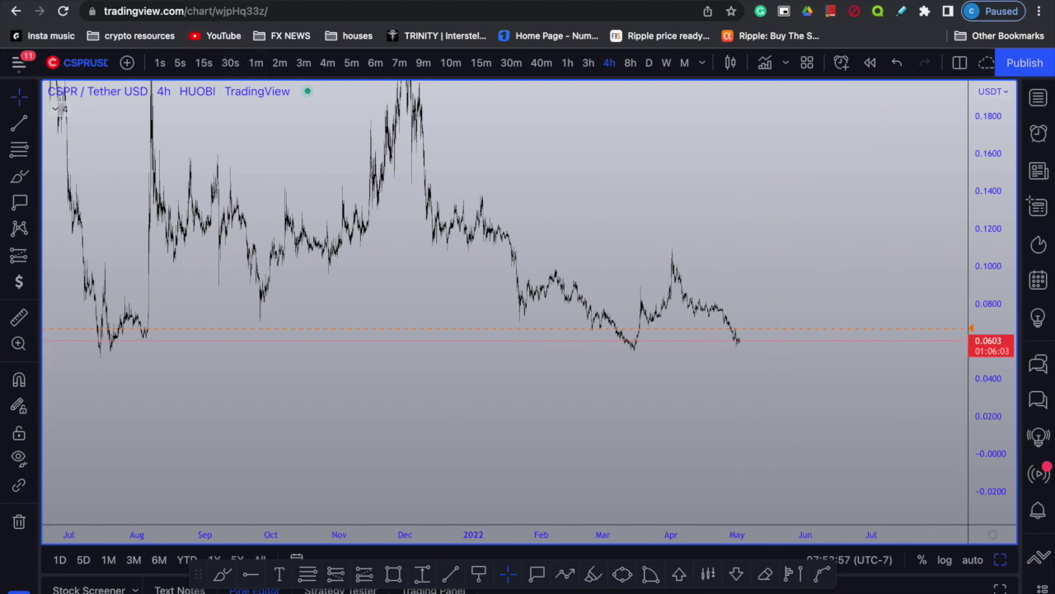
Switch to the Wells Fargo cryptocurrencies article and find the highlighted section "Why we believe it is early, but not too early"
left_click(108, 1)
scroll(226, 92, "up", 9)
scroll(226, 94, "up", 20)
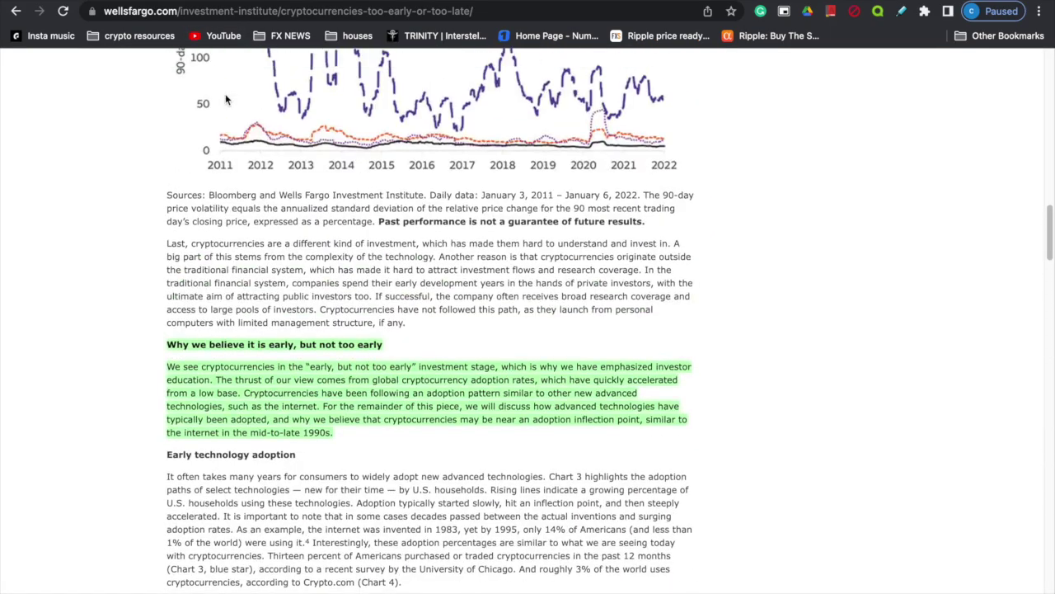
Read the article's opening from the title and key takeaways through the "too late to invest" argument to the Bitcoin price history chart
scroll(223, 95, "up", 5)
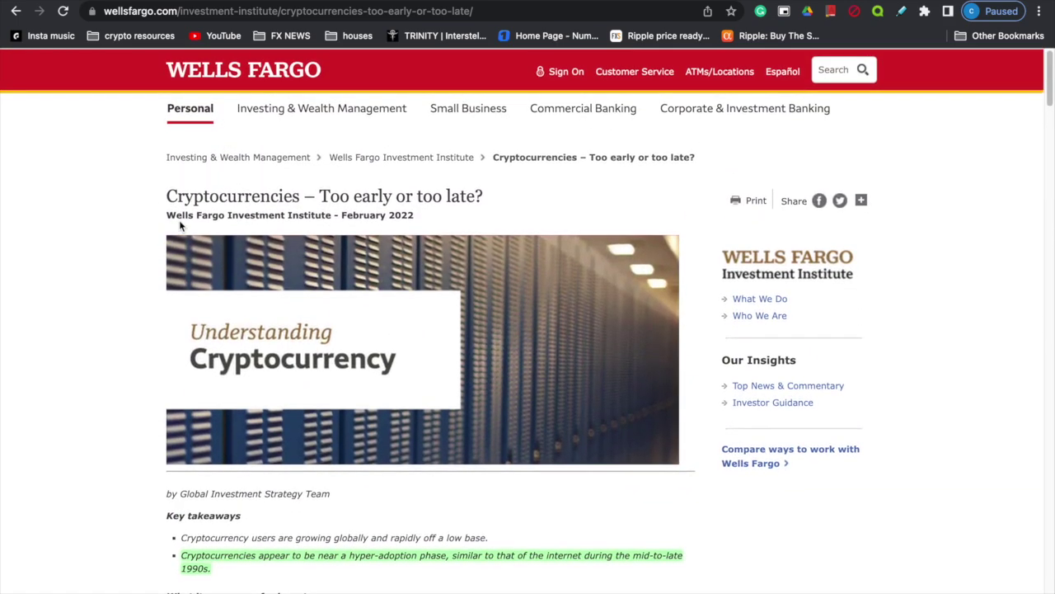
scroll(183, 226, "down", 1)
scroll(192, 146, "up", 1)
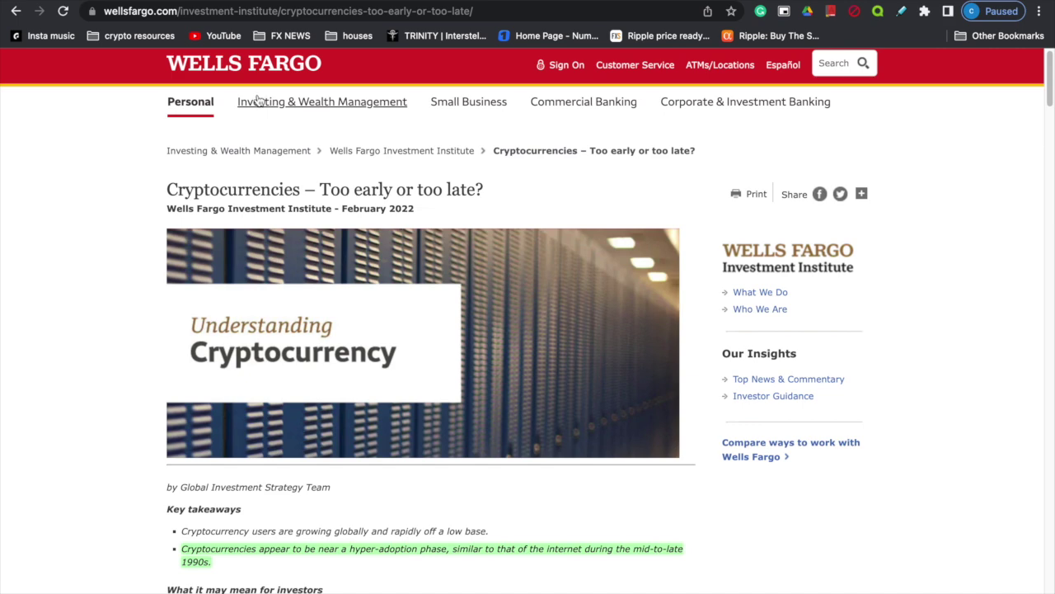
scroll(257, 99, "down", 5)
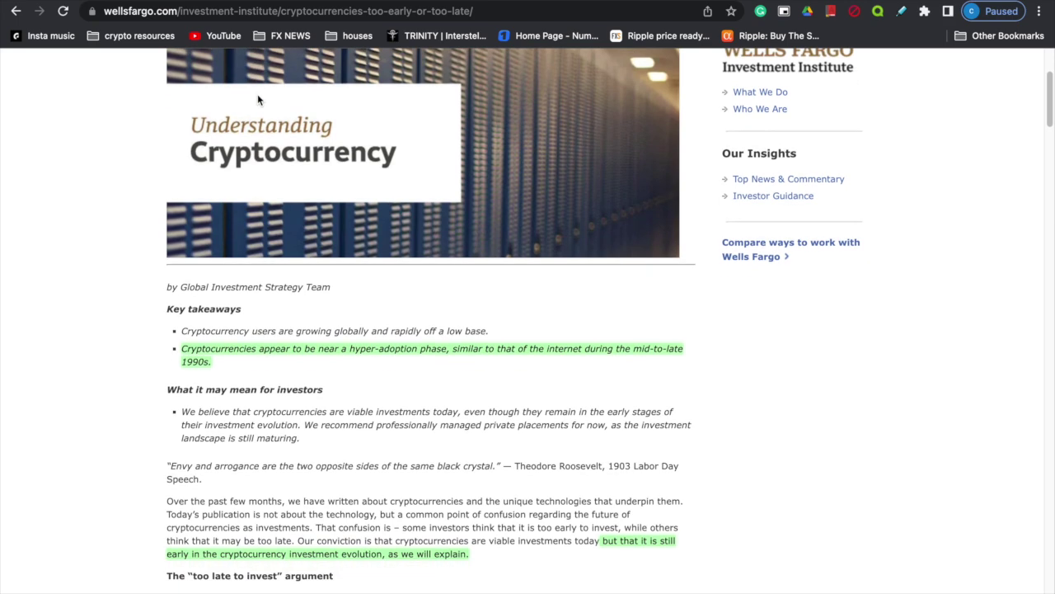
scroll(257, 99, "down", 1)
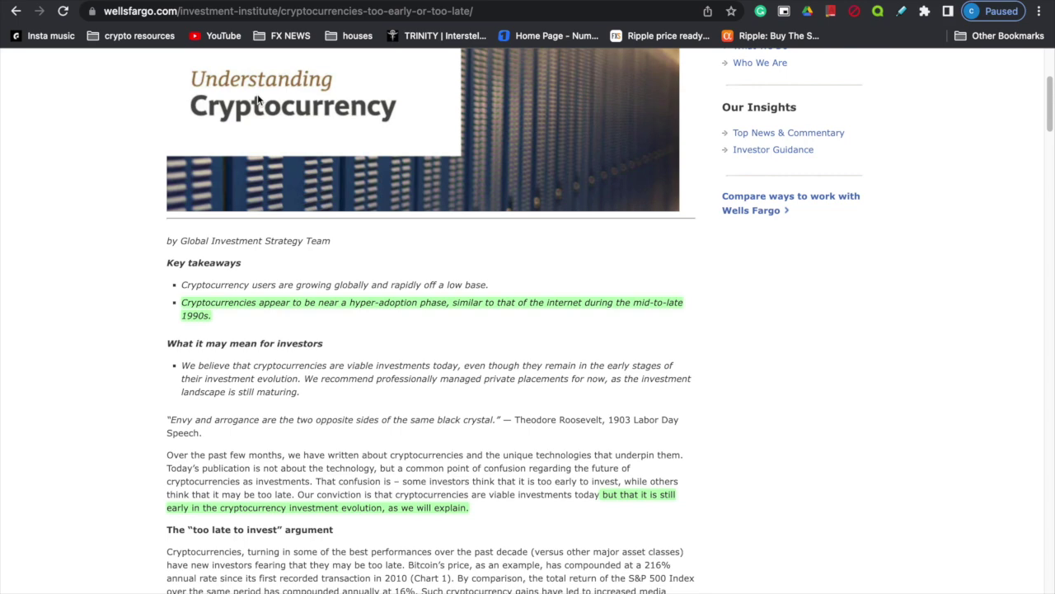
scroll(386, 342, "down", 1)
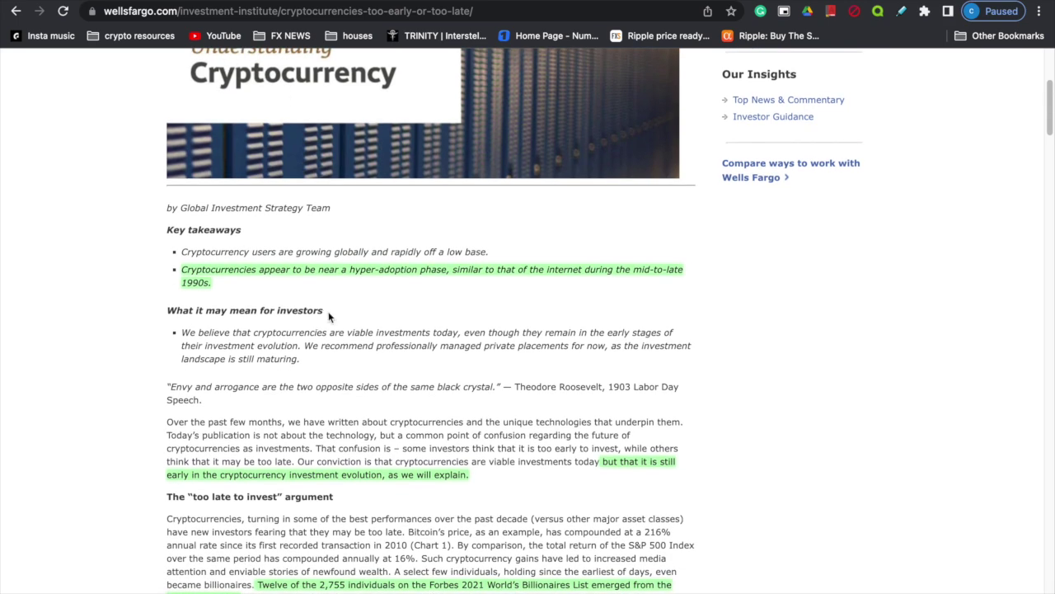
scroll(333, 320, "down", 2)
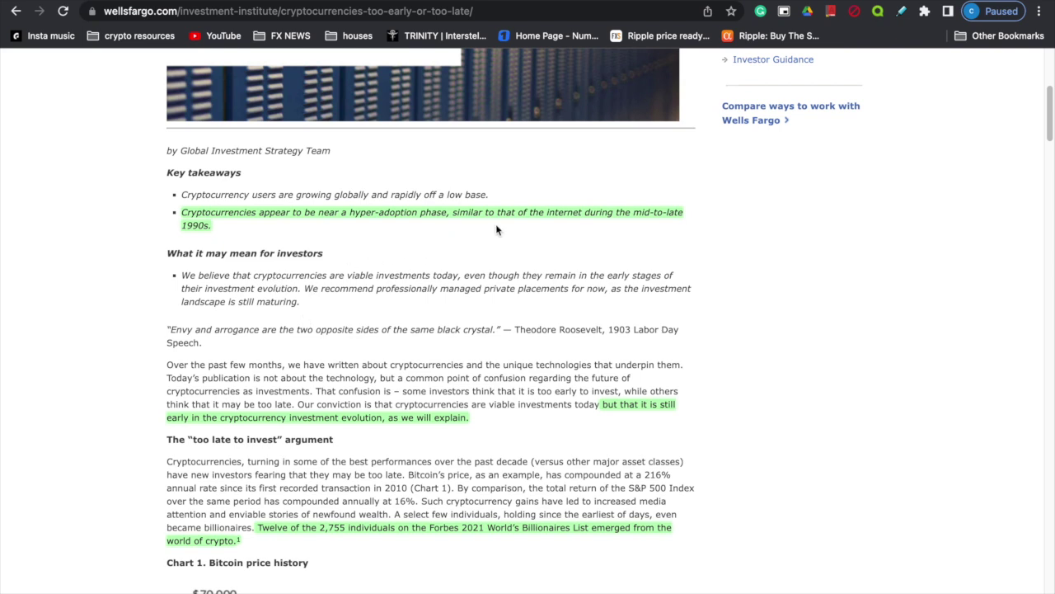
scroll(497, 230, "down", 4)
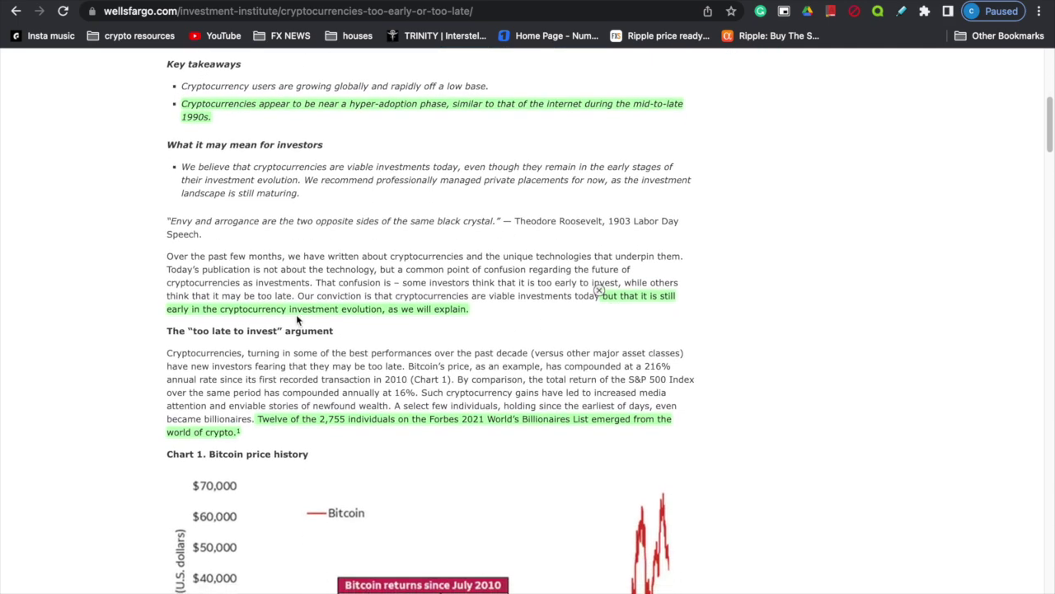
scroll(355, 321, "down", 1)
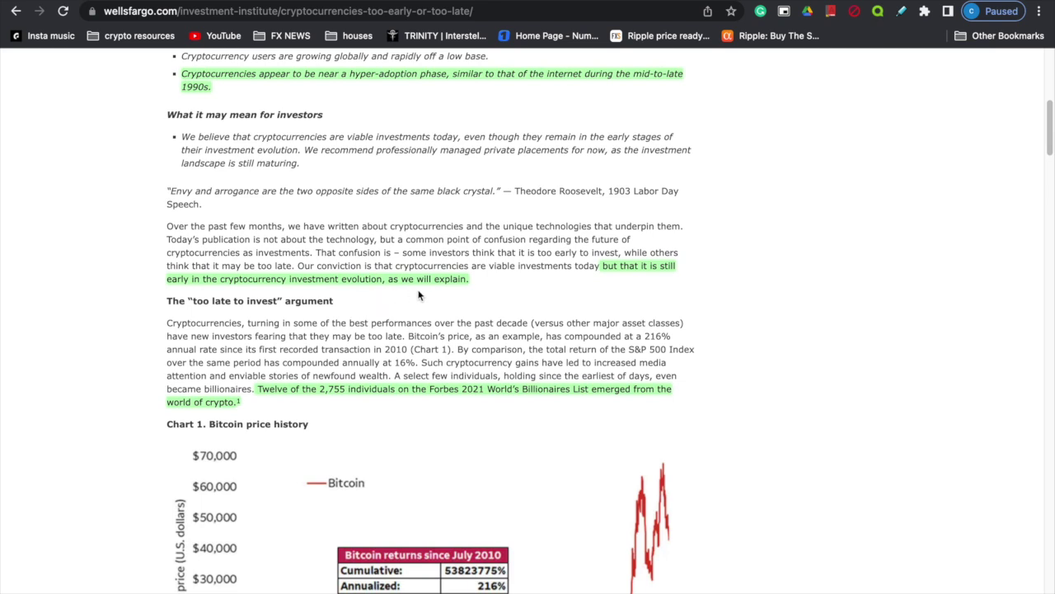
scroll(414, 297, "down", 1)
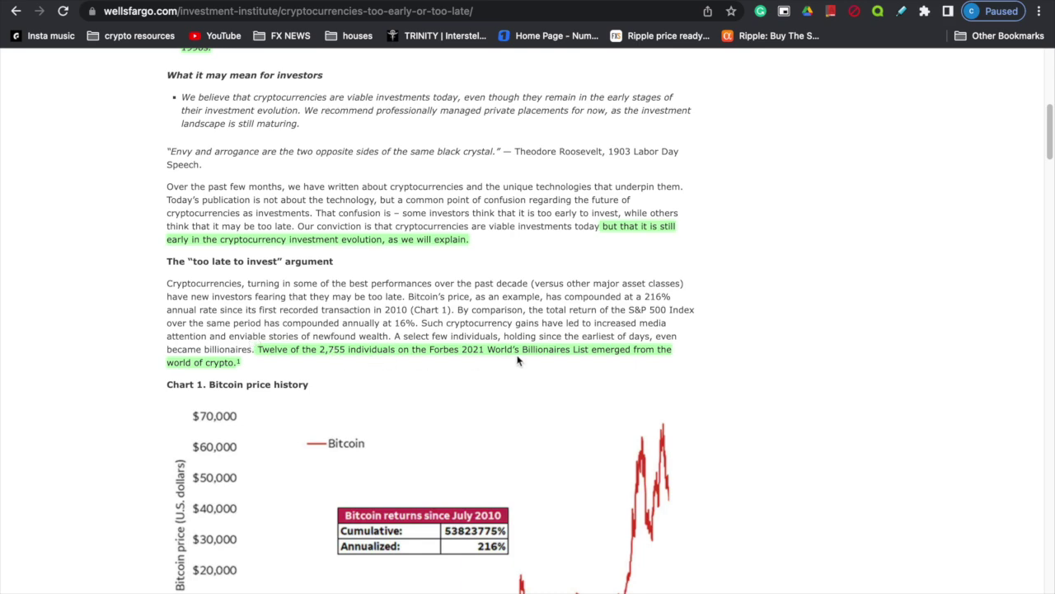
scroll(518, 360, "down", 1)
scroll(518, 361, "down", 10)
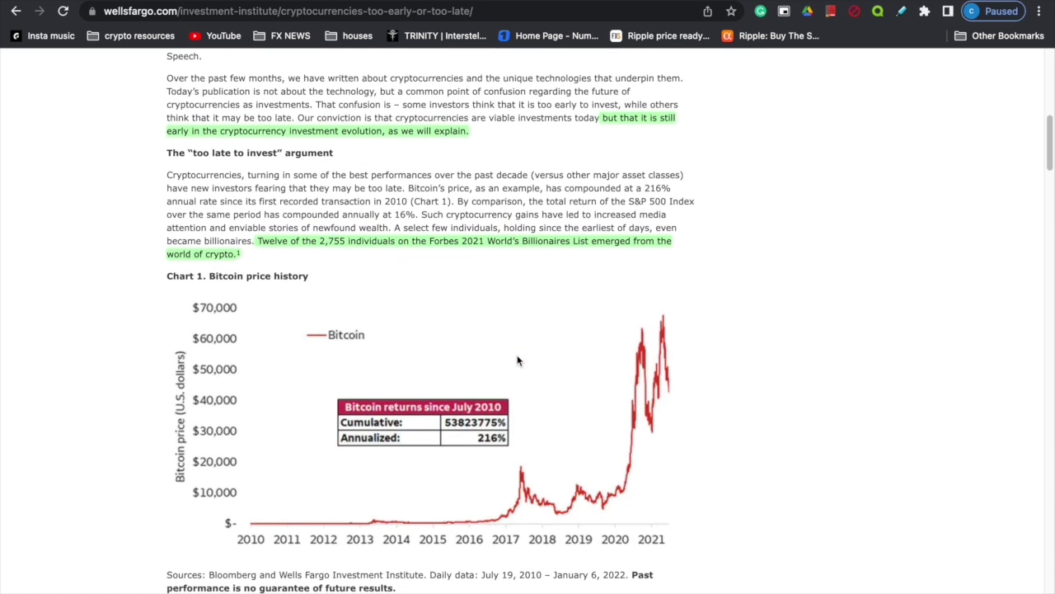
Read the highlighted section "Why we believe it is early, but not too early" on cryptocurrency adoption rates
scroll(519, 360, "down", 6)
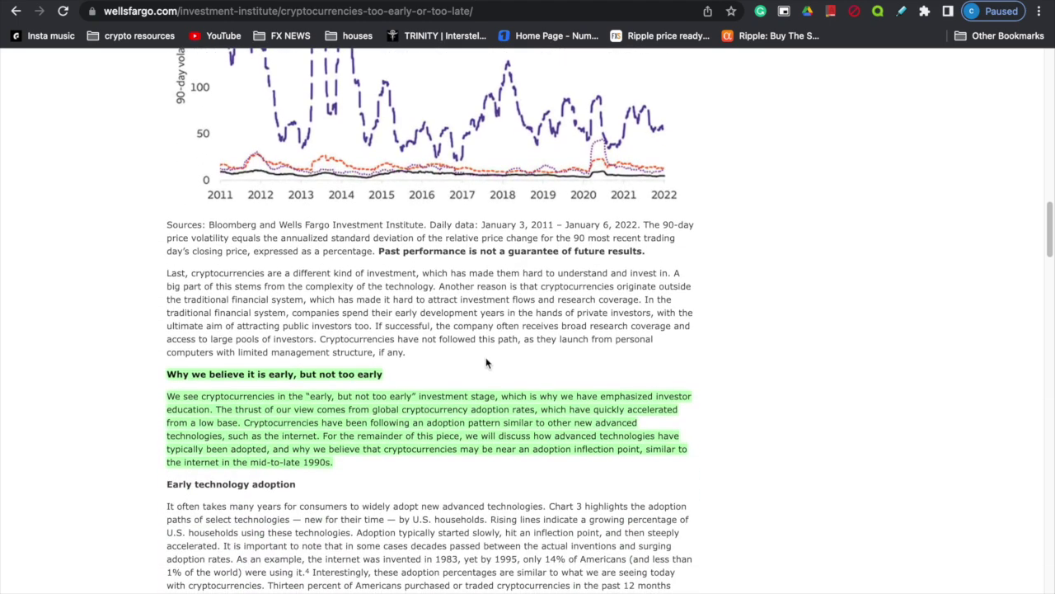
scroll(287, 378, "down", 1)
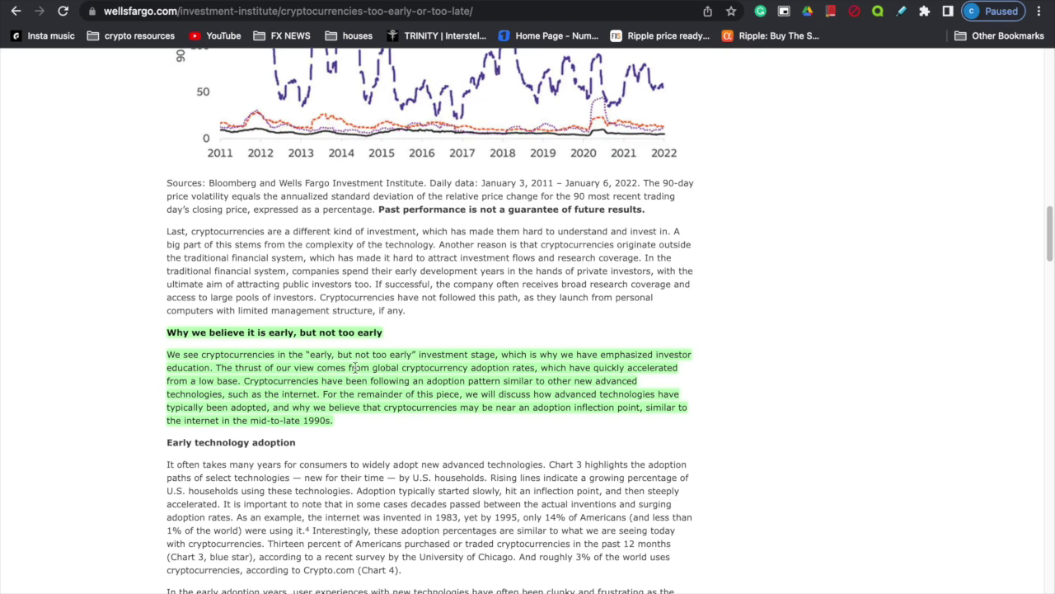
scroll(356, 367, "down", 1)
scroll(408, 374, "down", 1)
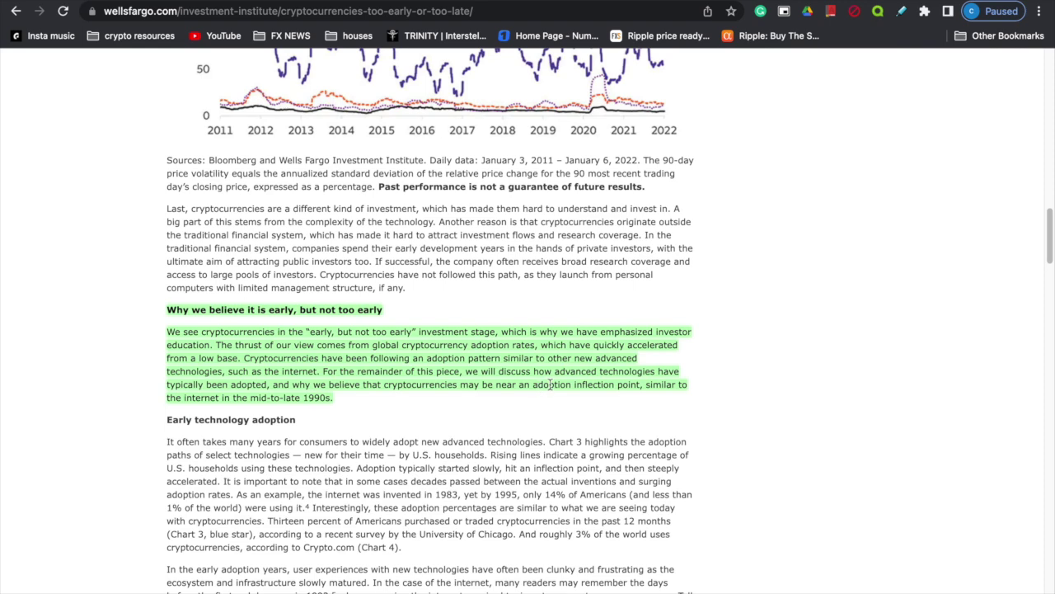
scroll(384, 381, "down", 1)
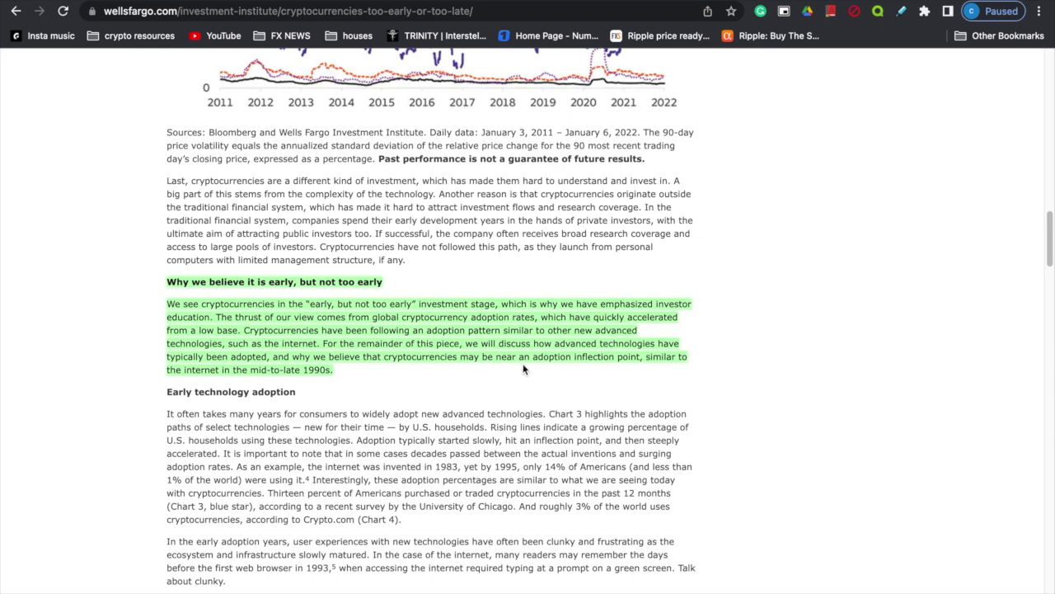
Read the "Early technology adoption" section and examine the technology S curves in Chart 3
scroll(356, 379, "down", 3)
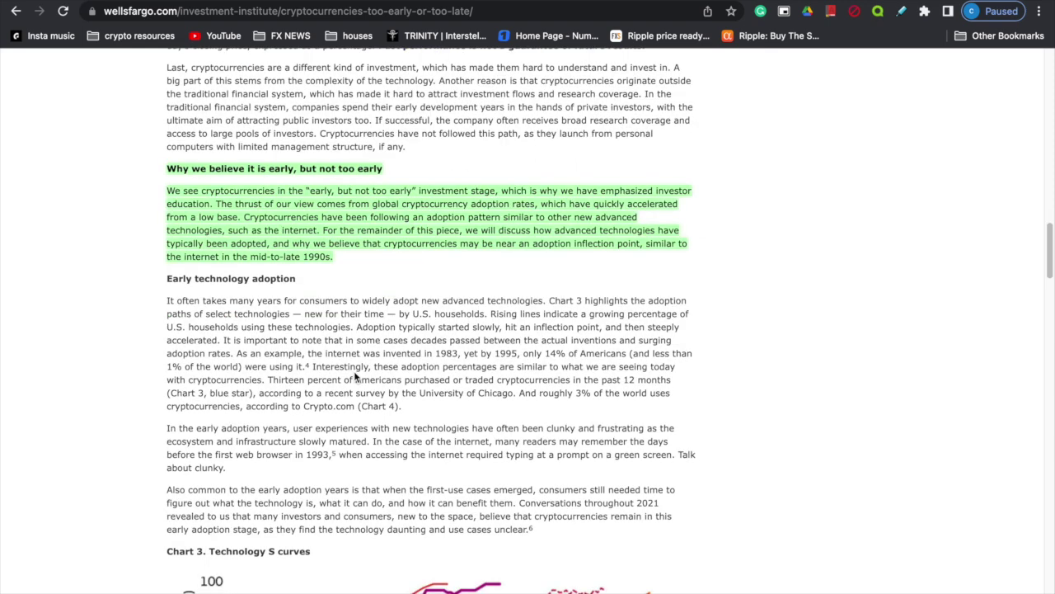
scroll(357, 377, "down", 8)
scroll(383, 396, "down", 3)
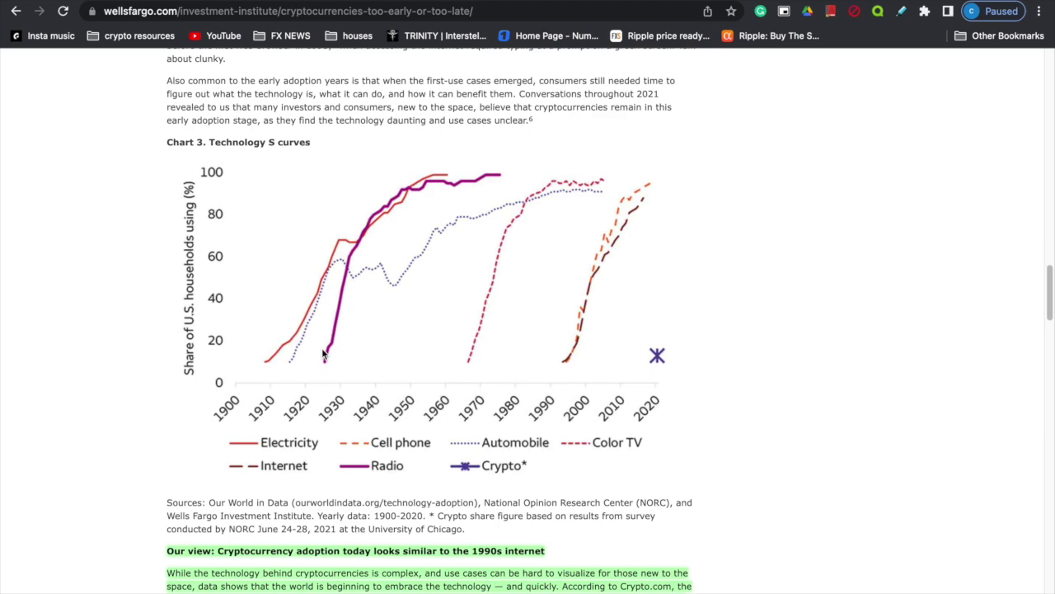
In the "Our view" section's first paragraph, select the user figure "221 million in June 2021" and the population share "3%"
scroll(323, 353, "down", 5)
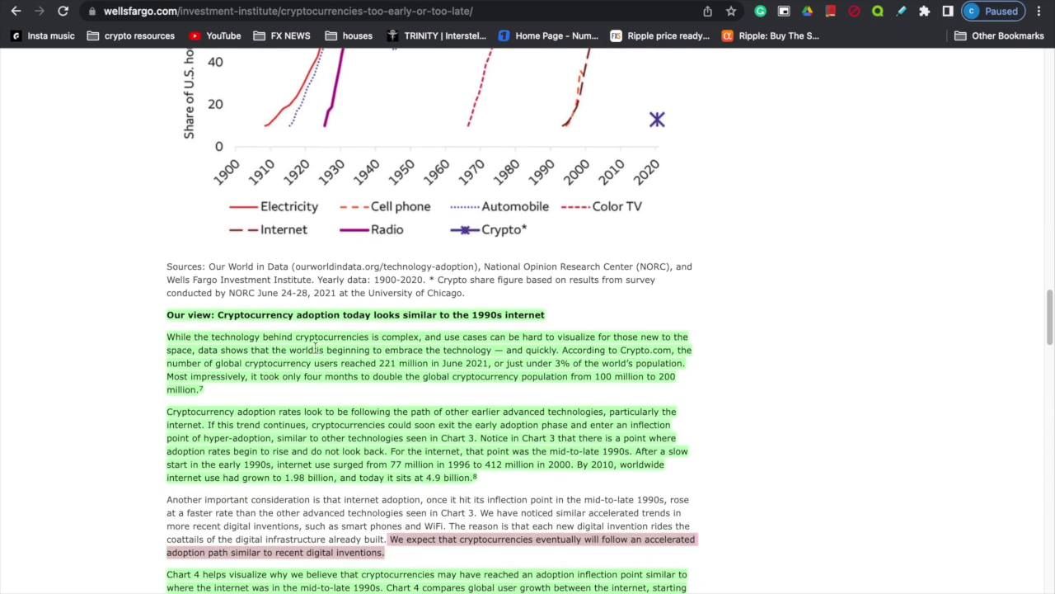
scroll(314, 346, "down", 1)
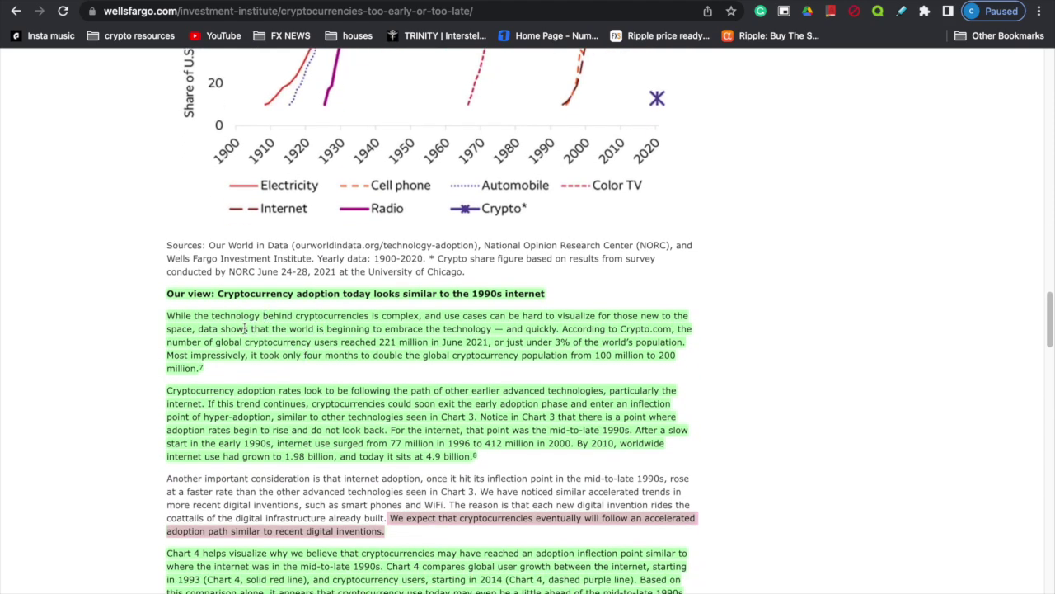
scroll(245, 329, "down", 2)
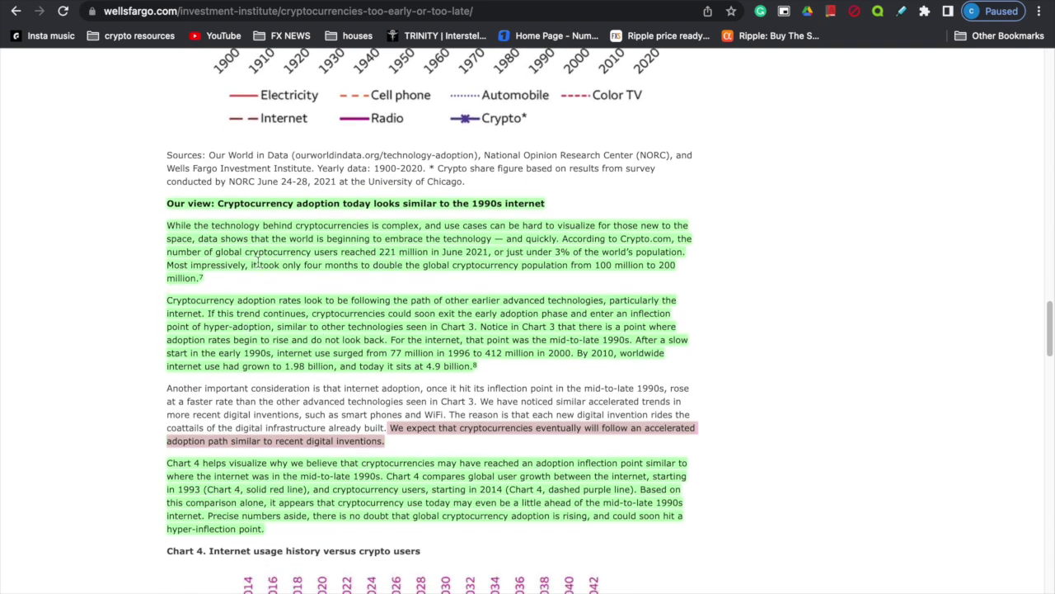
scroll(260, 262, "up", 1)
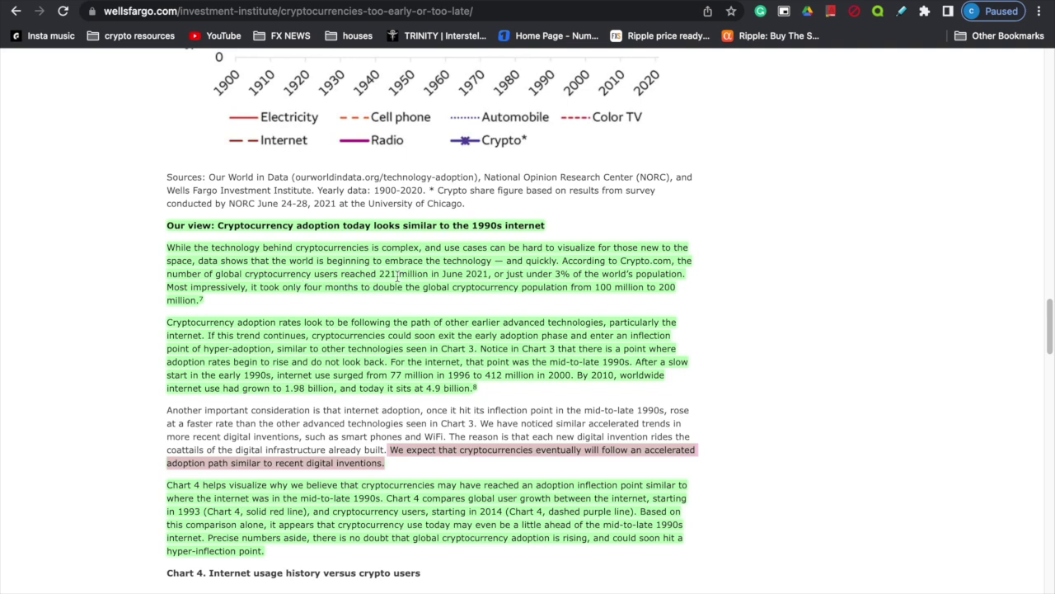
left_click_drag(378, 275, 513, 279)
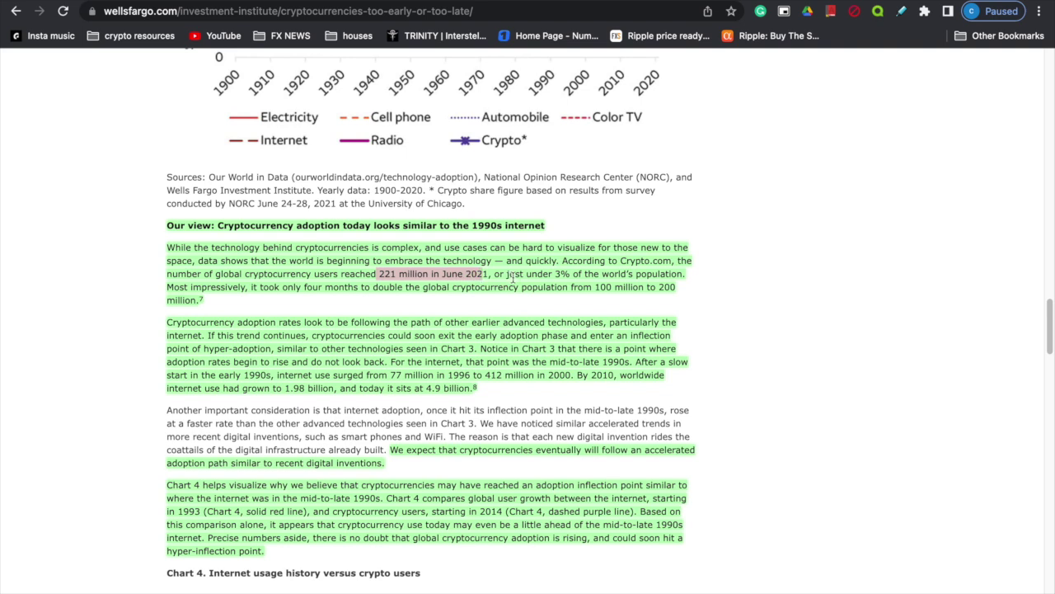
left_click_drag(688, 279, 569, 280)
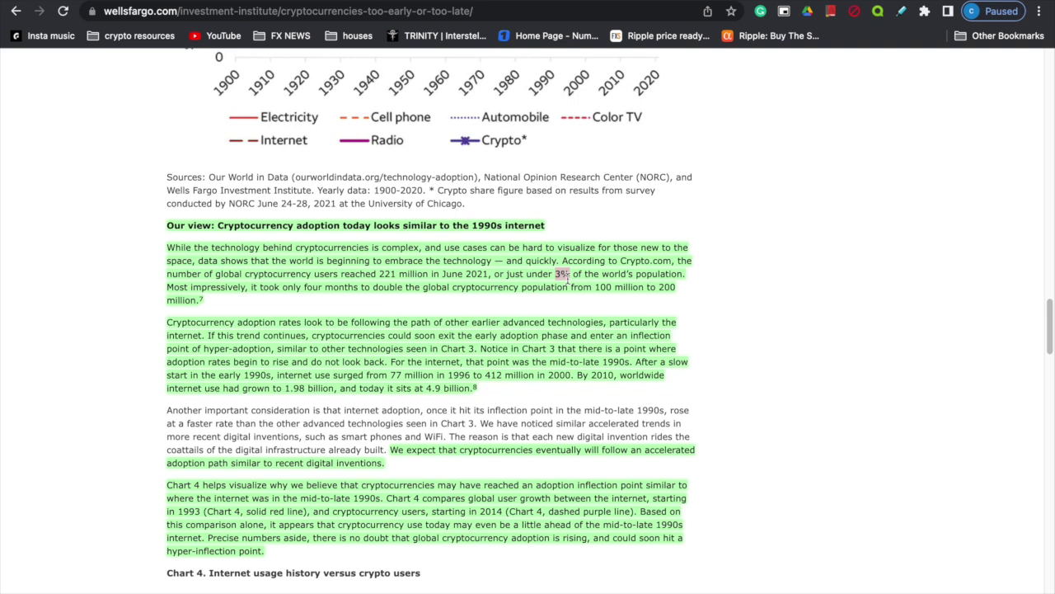
Read the "Our view" paragraph comparing cryptocurrency adoption rates with the internet's path toward hyper-adoption
scroll(280, 310, "down", 1)
scroll(254, 309, "down", 1)
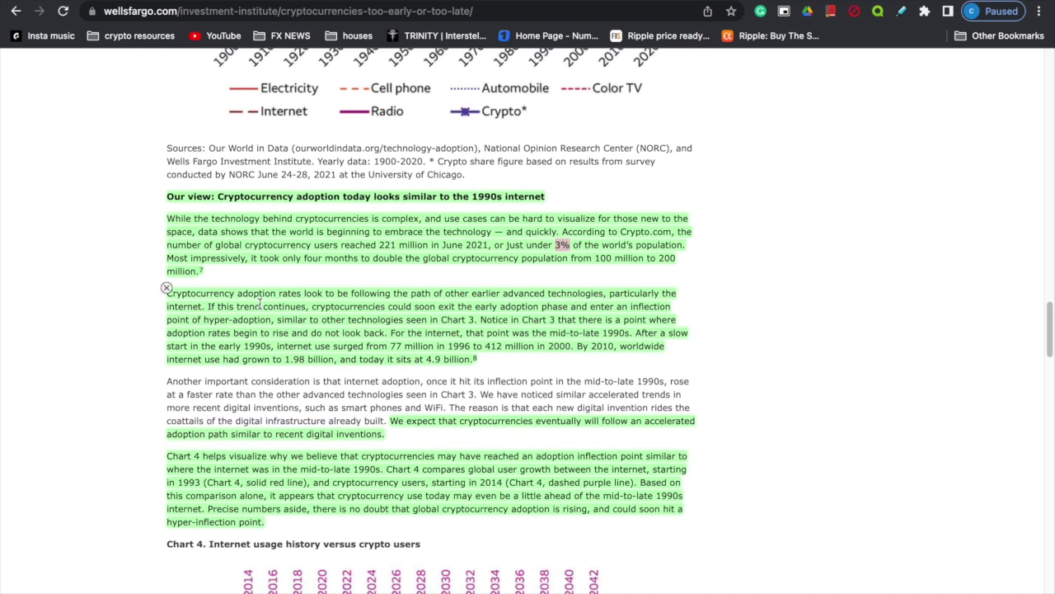
scroll(260, 307, "down", 1)
scroll(259, 303, "down", 1)
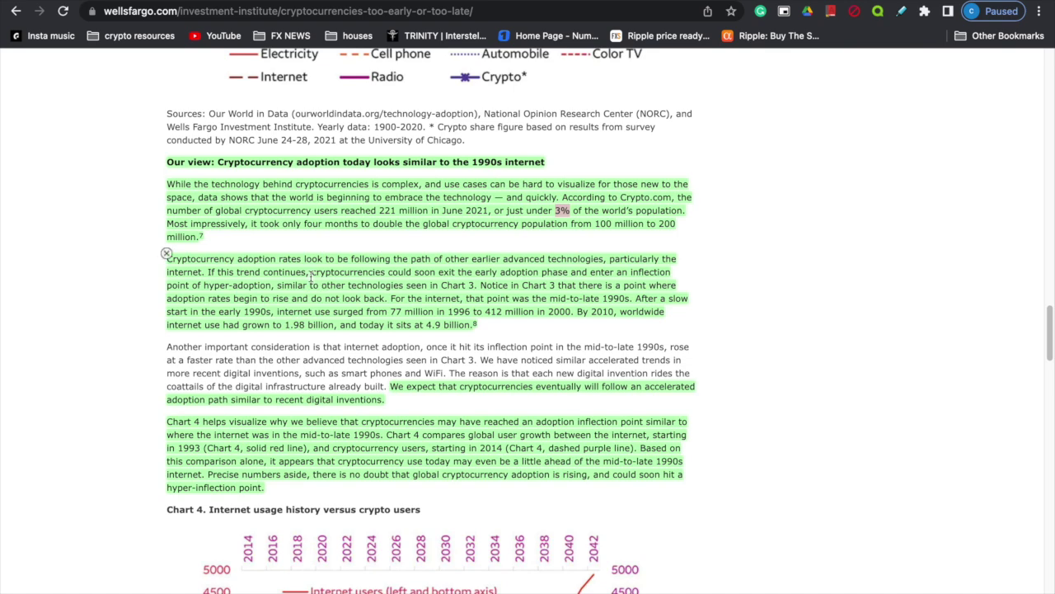
scroll(311, 277, "down", 1)
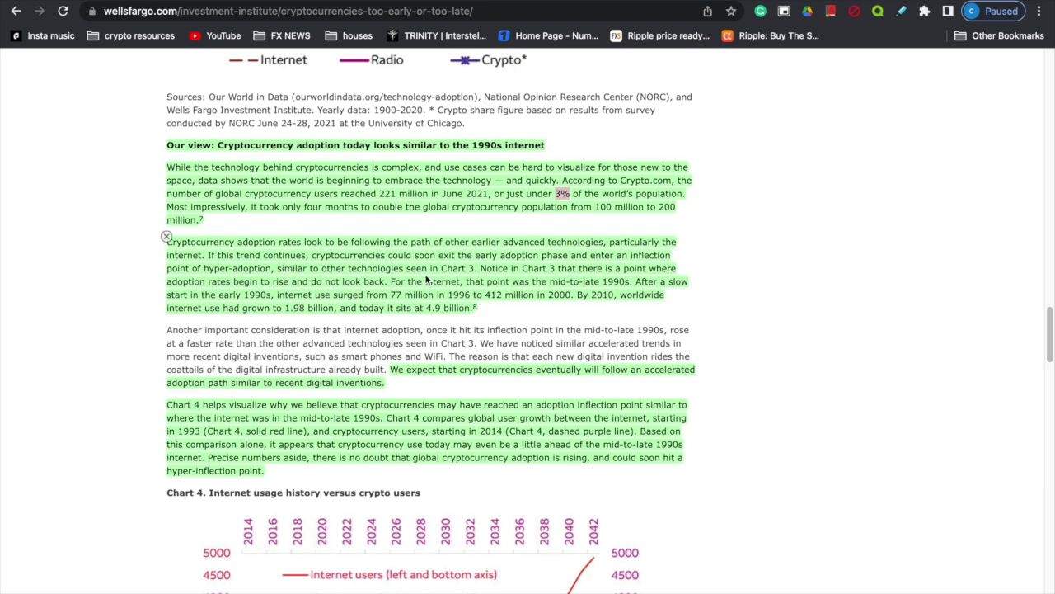
scroll(424, 276, "down", 1)
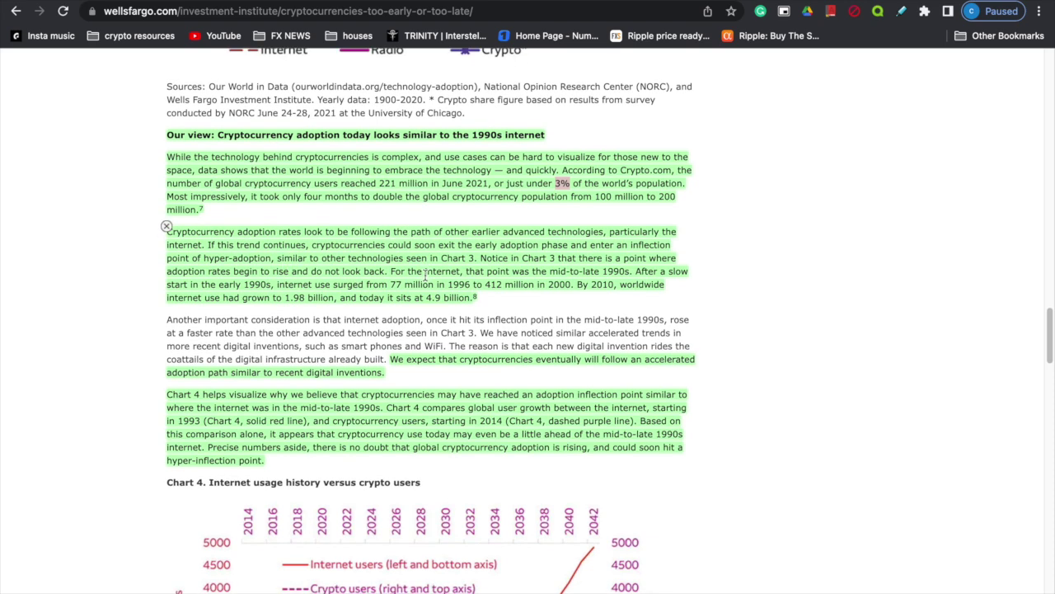
scroll(425, 276, "down", 1)
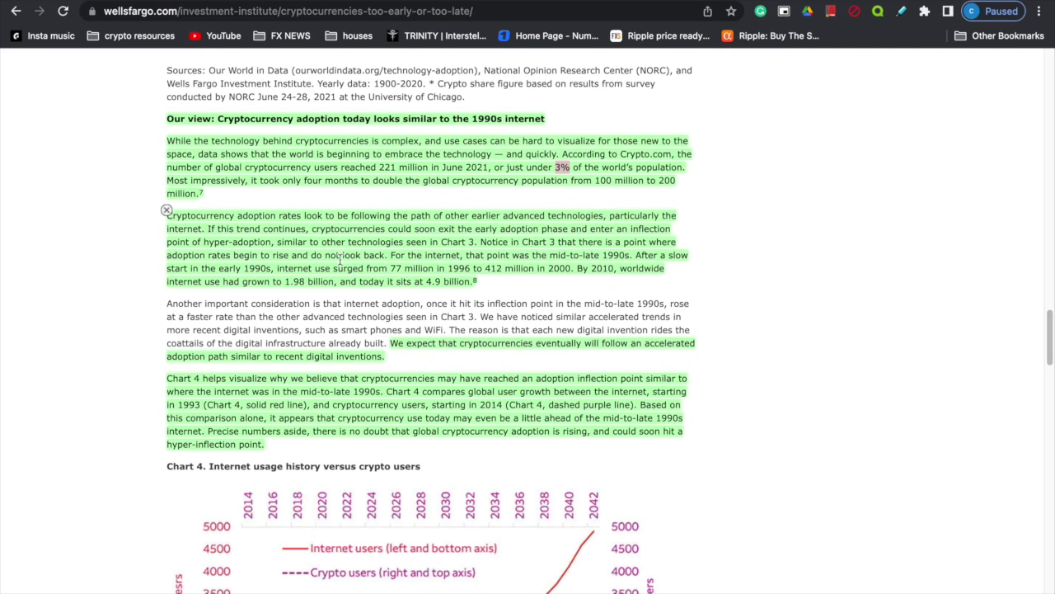
scroll(344, 261, "down", 1)
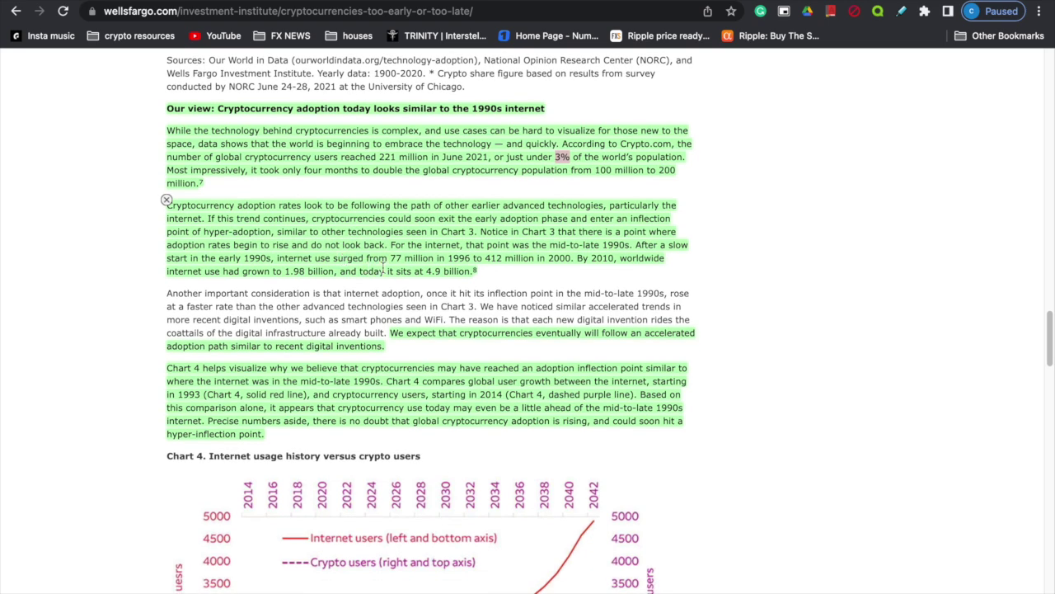